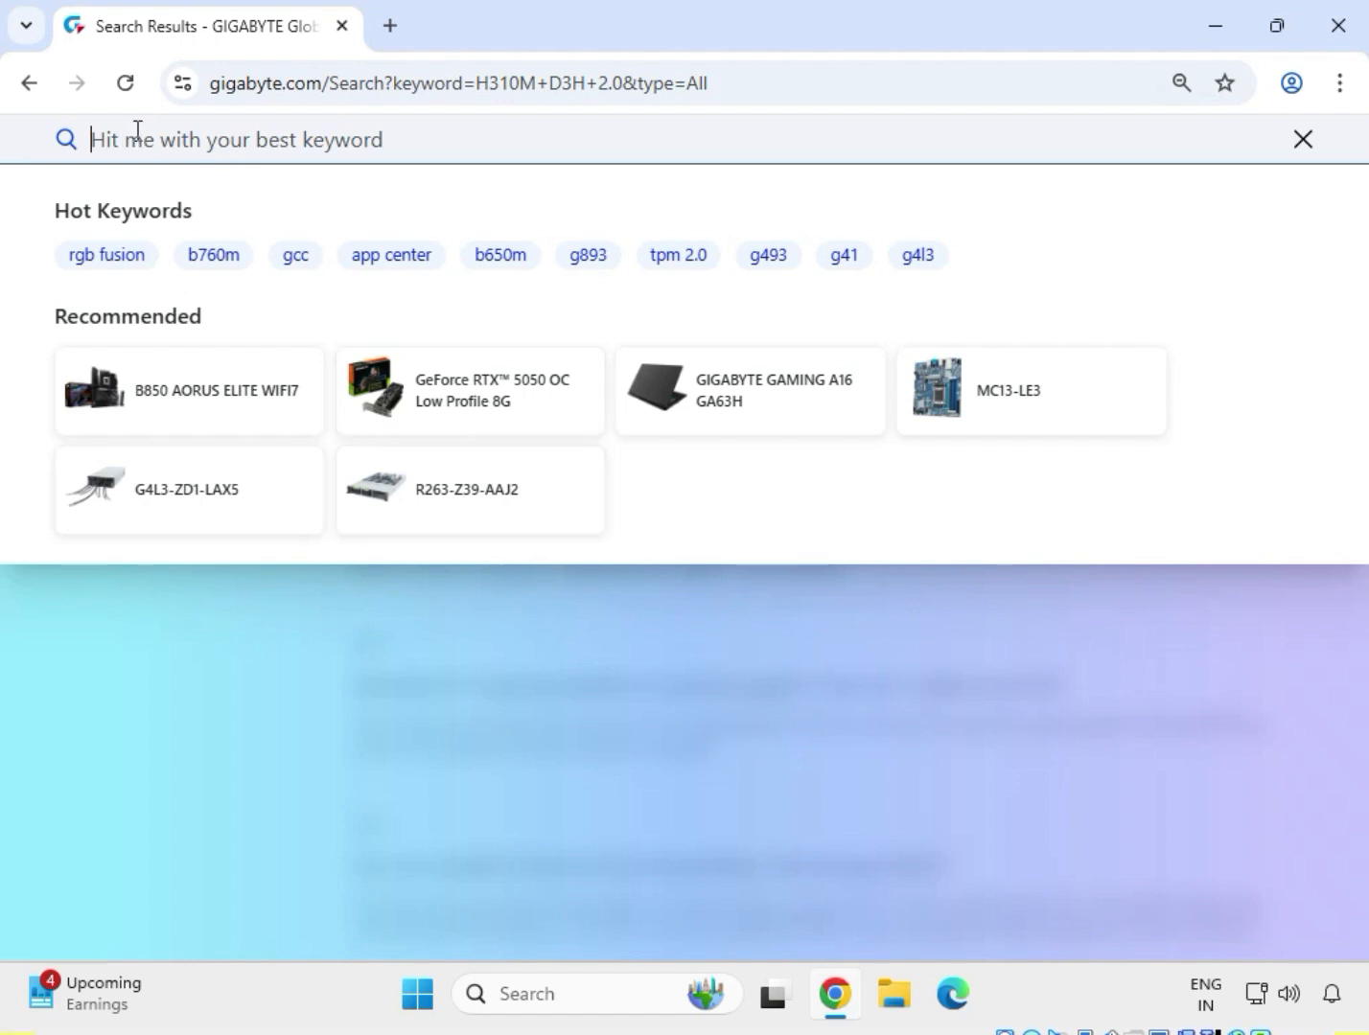
Search the GIGABYTE site for H310M S2P, limit the results to products and open the H310M S2P (rev. 1.0/1.3) page.
{"action": "type", "text": "H310M S2P"}
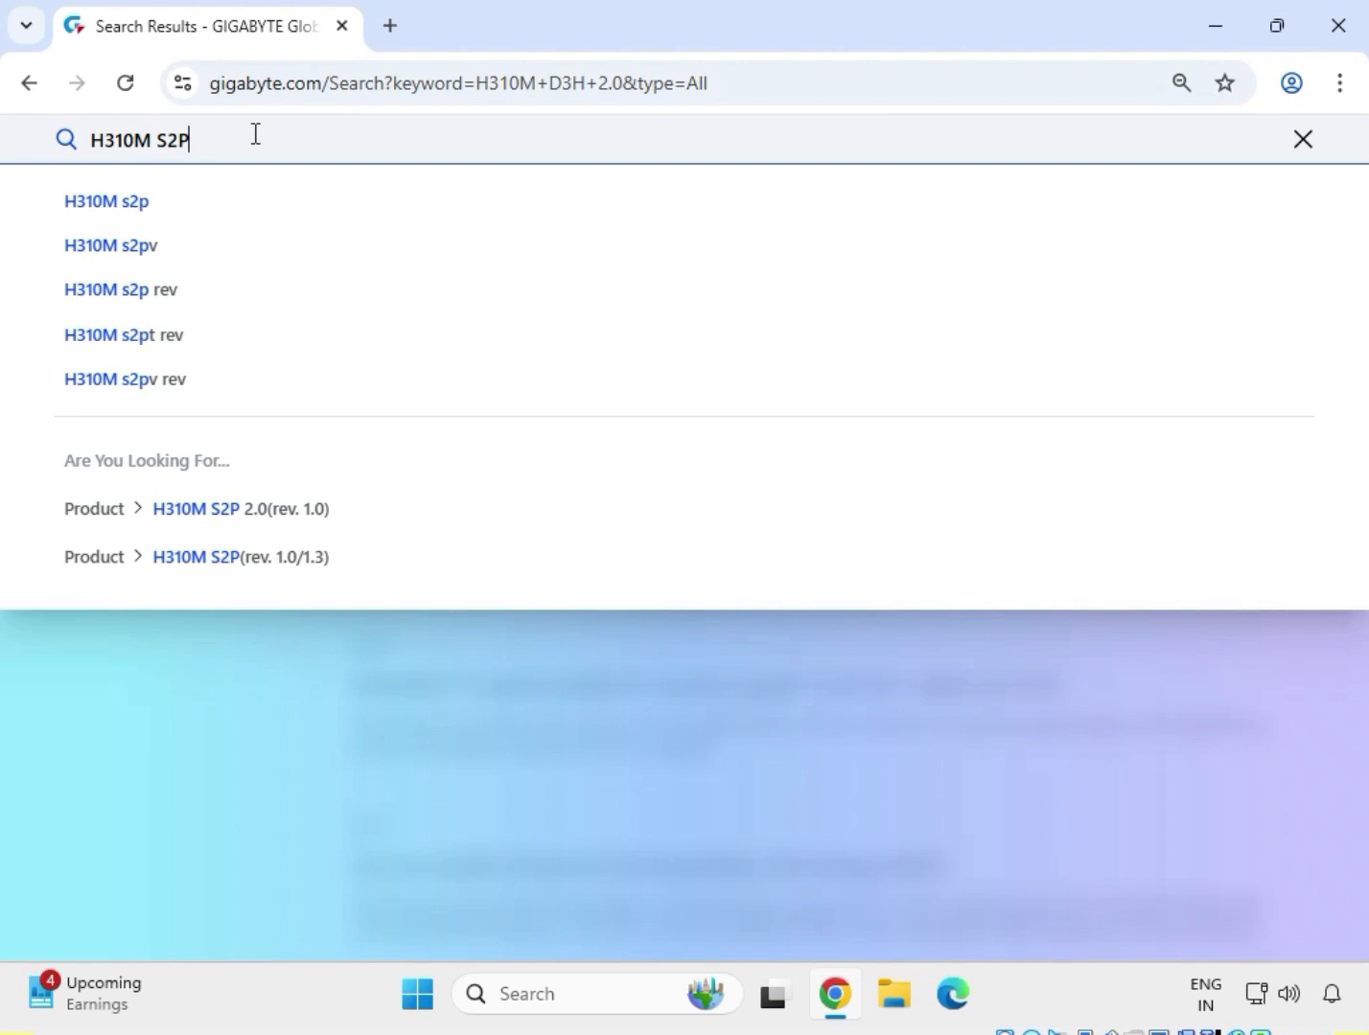
{"action": "key", "text": "Return"}
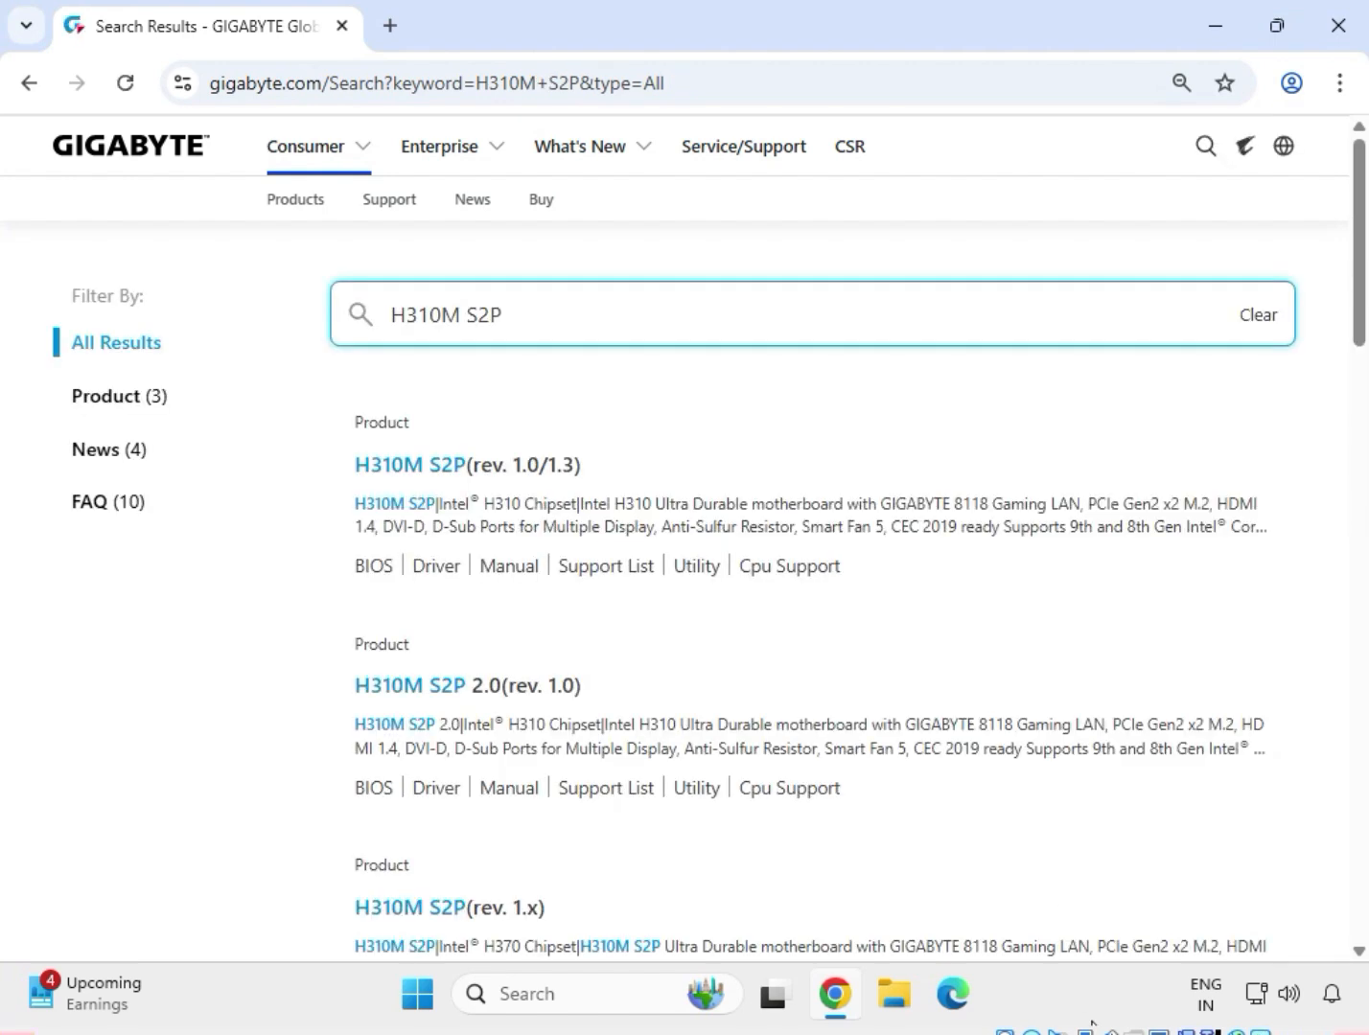
{"action": "left_click", "coordinate": [141, 400]}
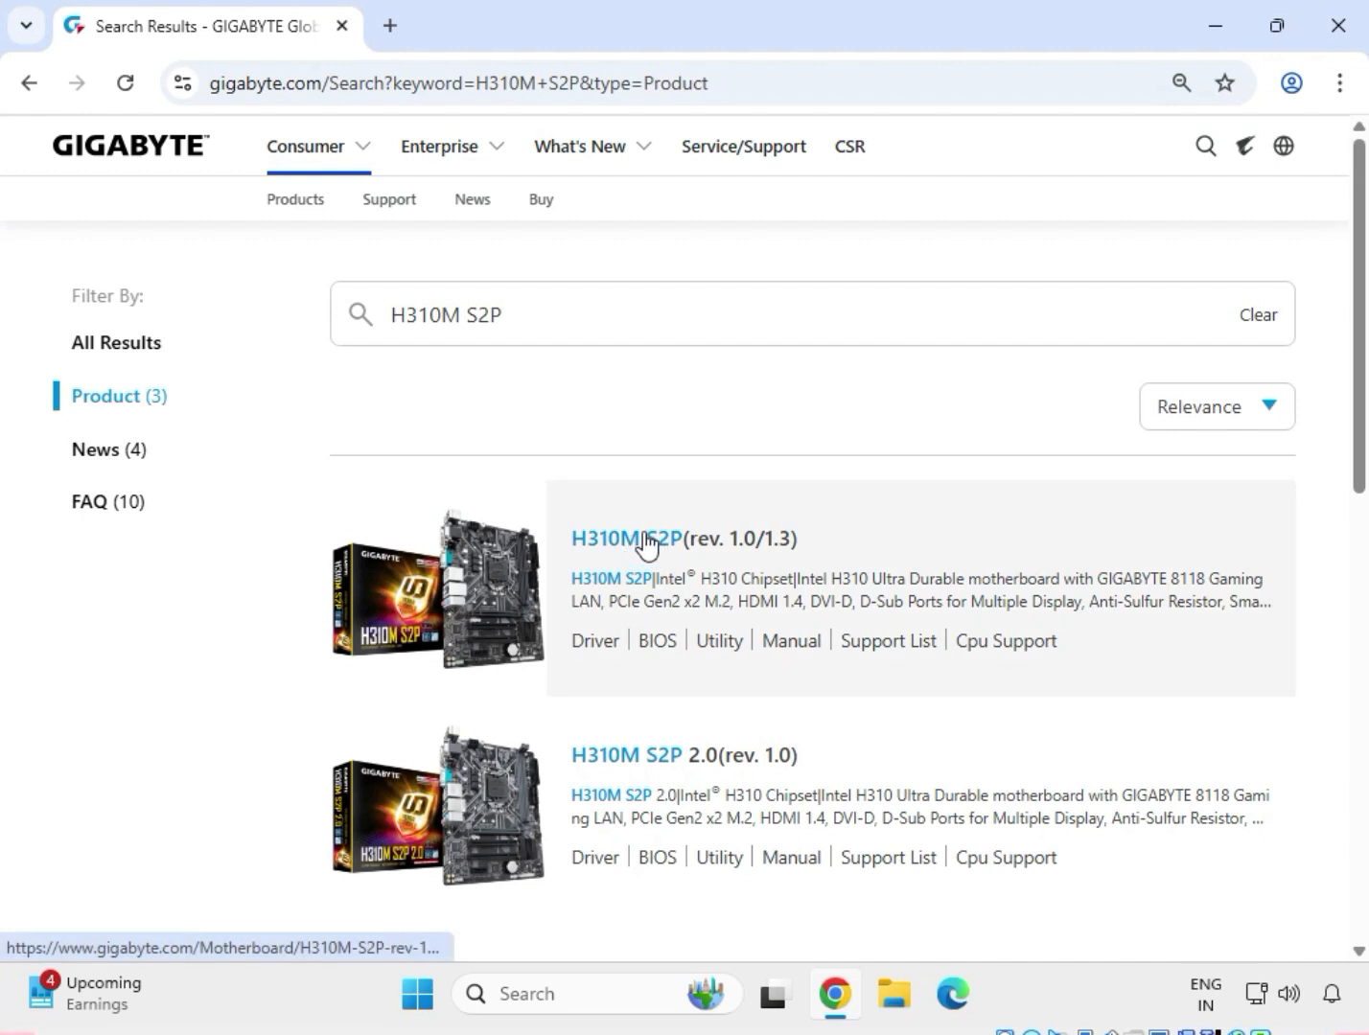
{"action": "left_click", "coordinate": [645, 535]}
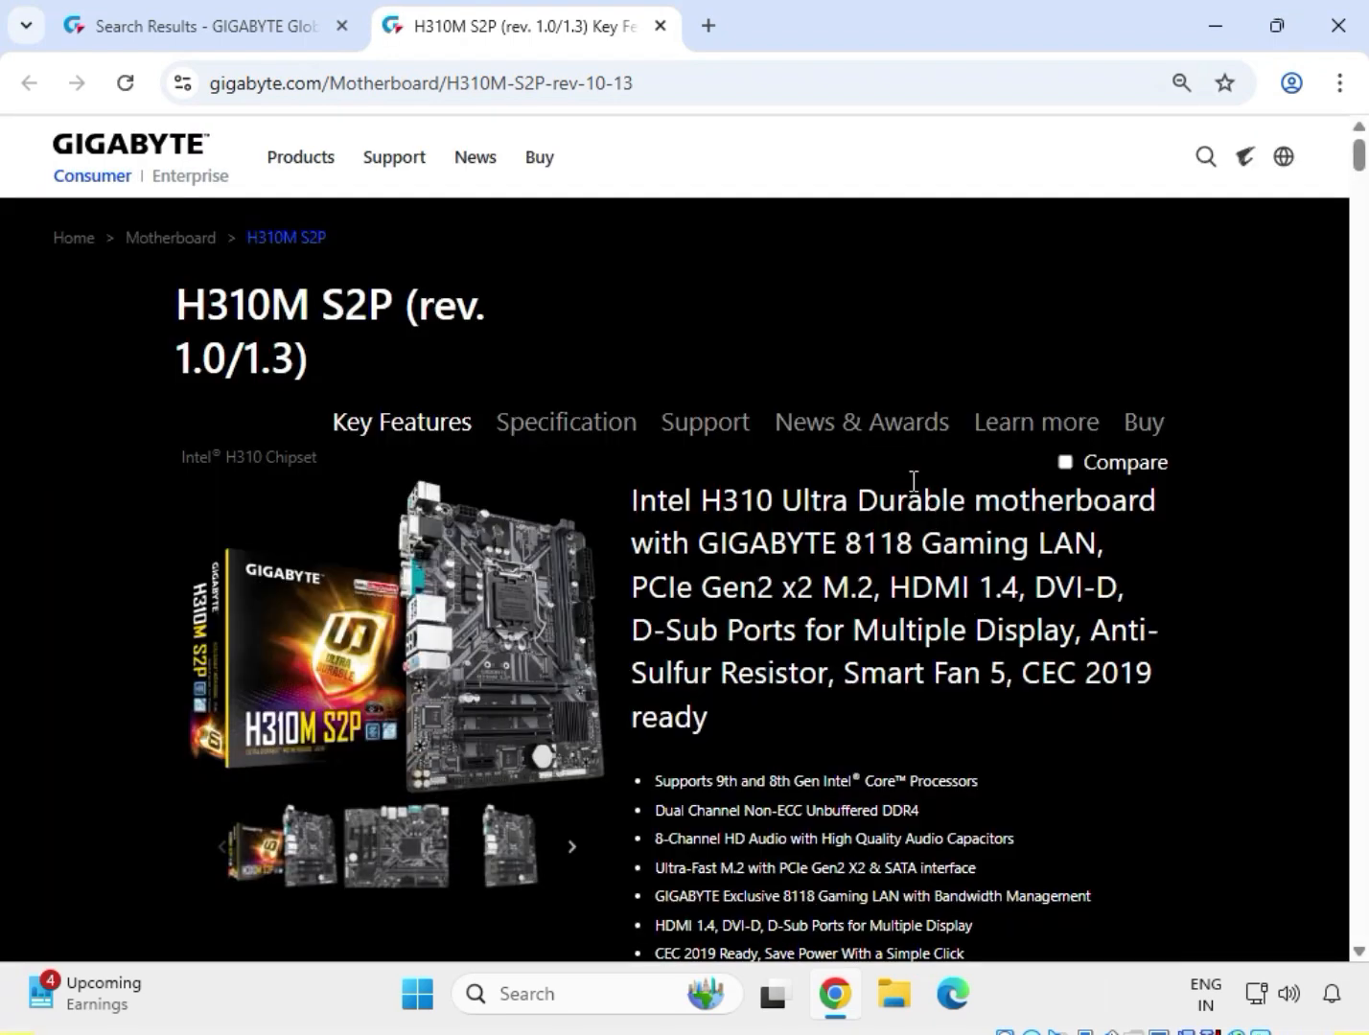
Show the motherboard's support downloads and filter the drivers for Windows 11 64bit.
{"action": "left_click", "coordinate": [678, 427]}
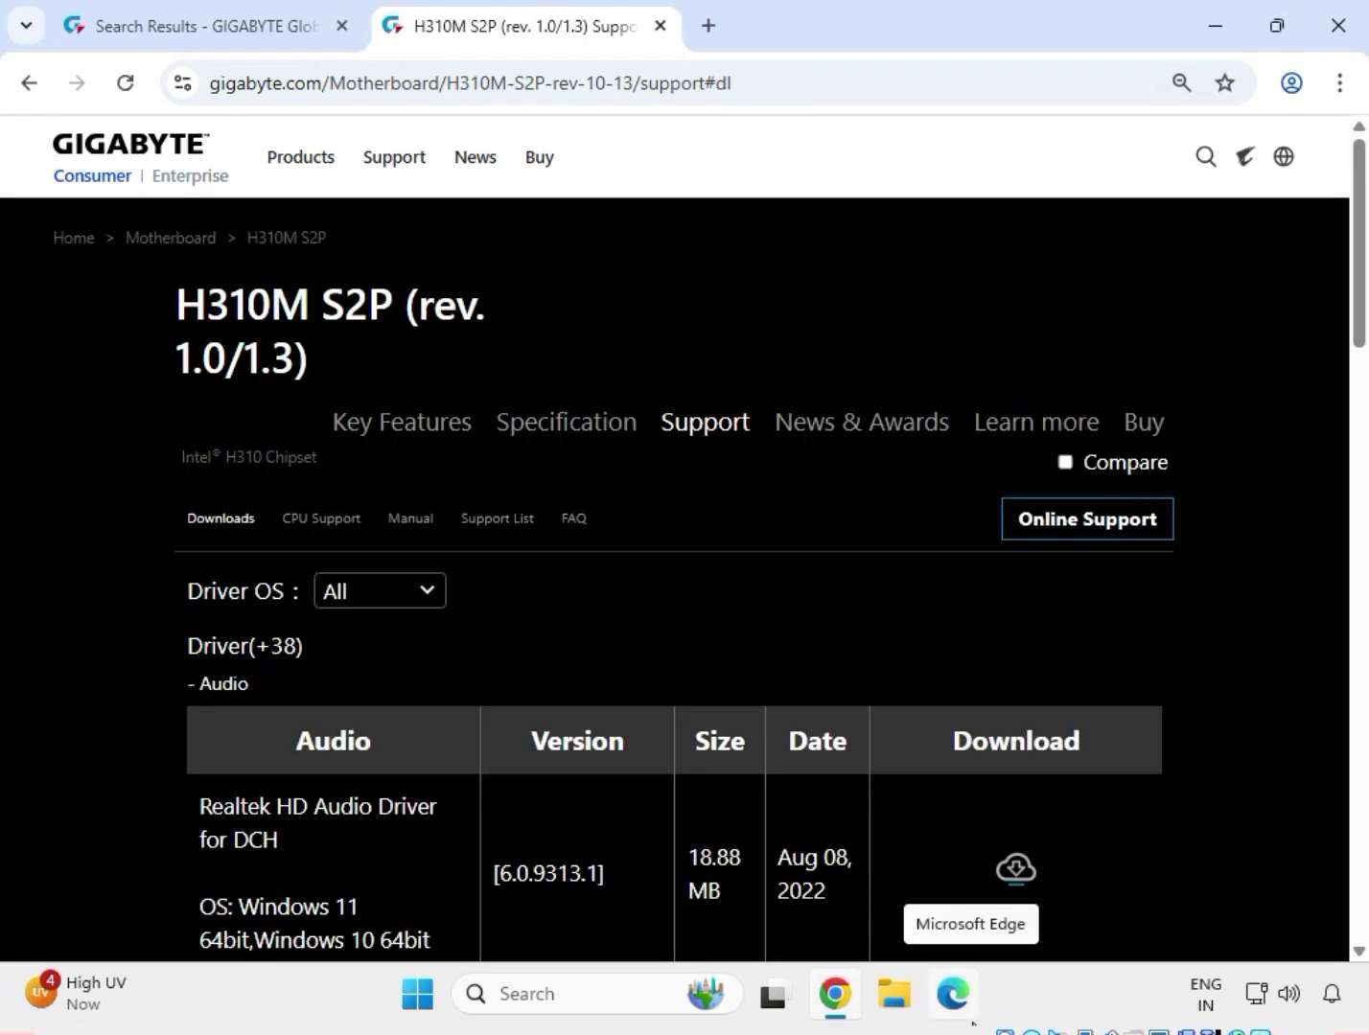
{"action": "left_click", "coordinate": [409, 594]}
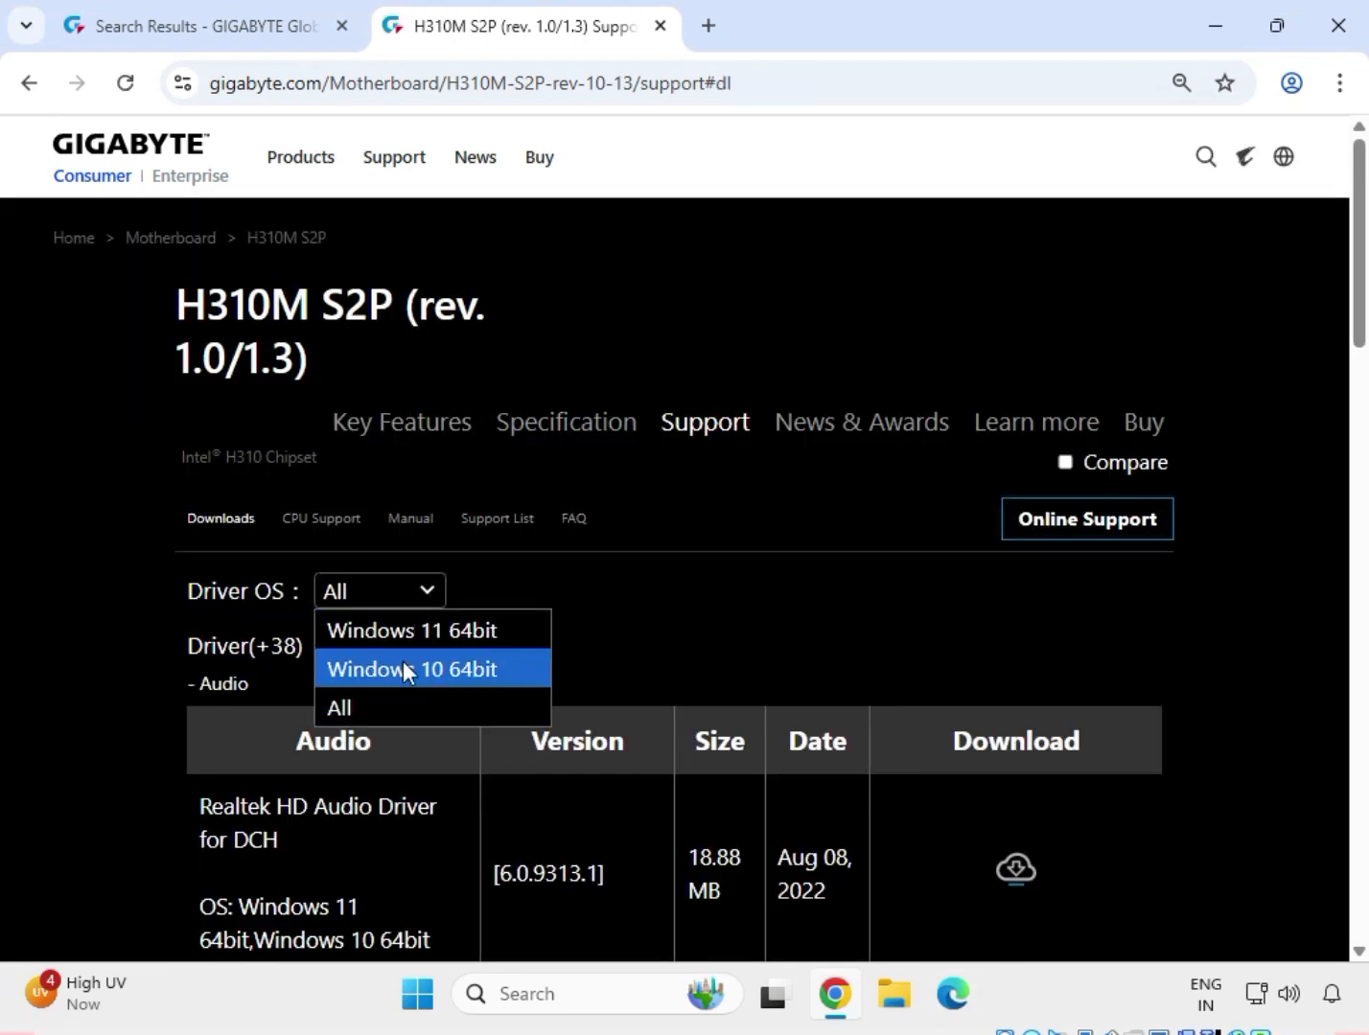
{"action": "left_click", "coordinate": [447, 633]}
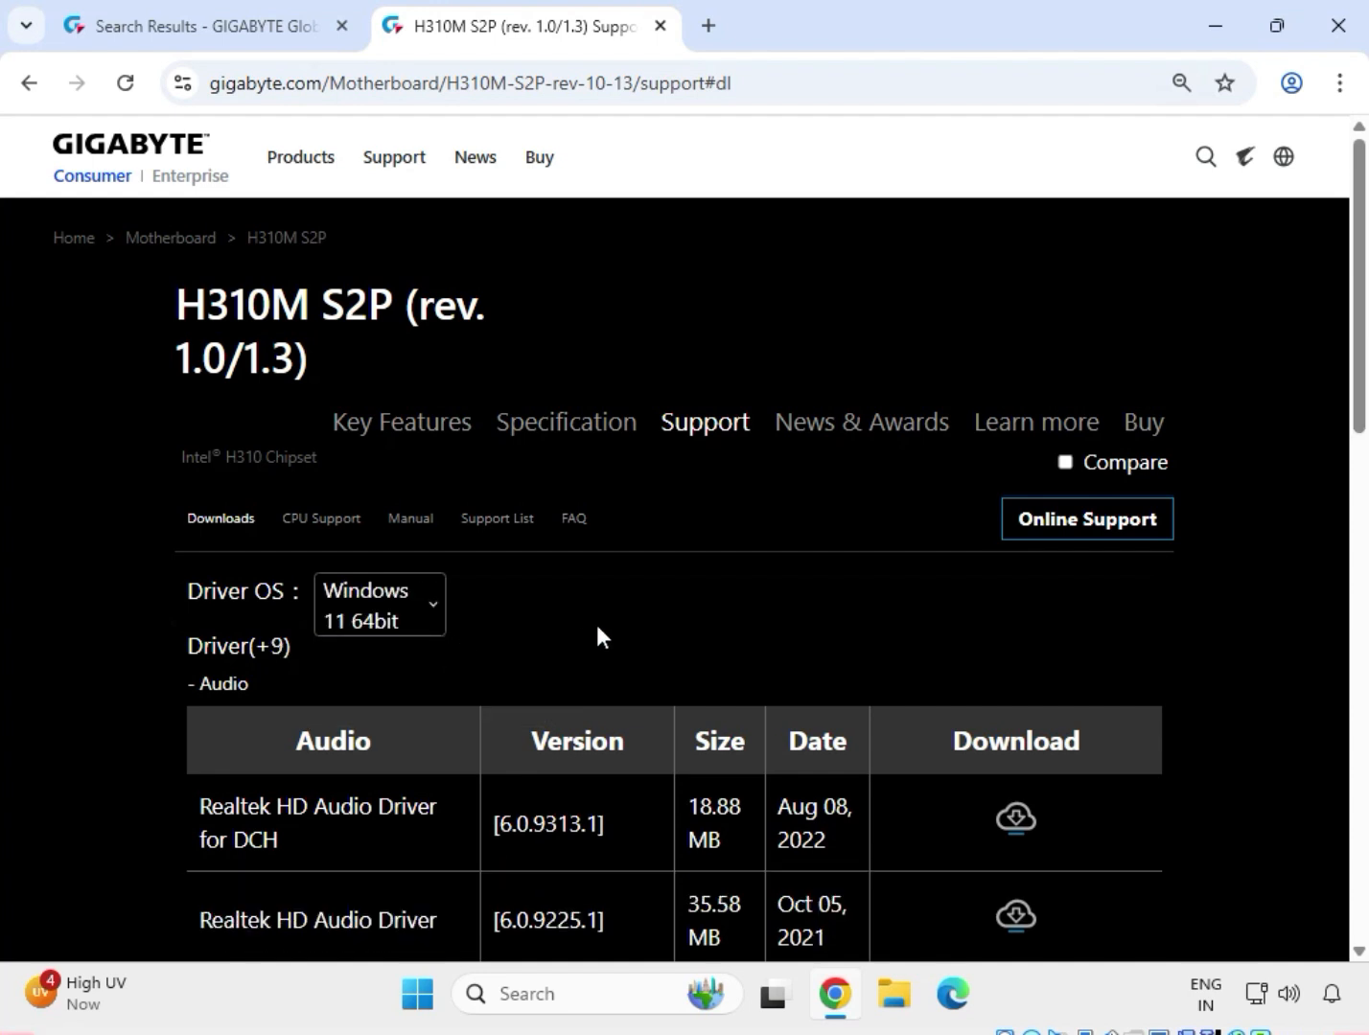
Download the Realtek HD Audio Driver version 6.0.9225.1 and check its download progress.
{"action": "double_click", "coordinate": [205, 684]}
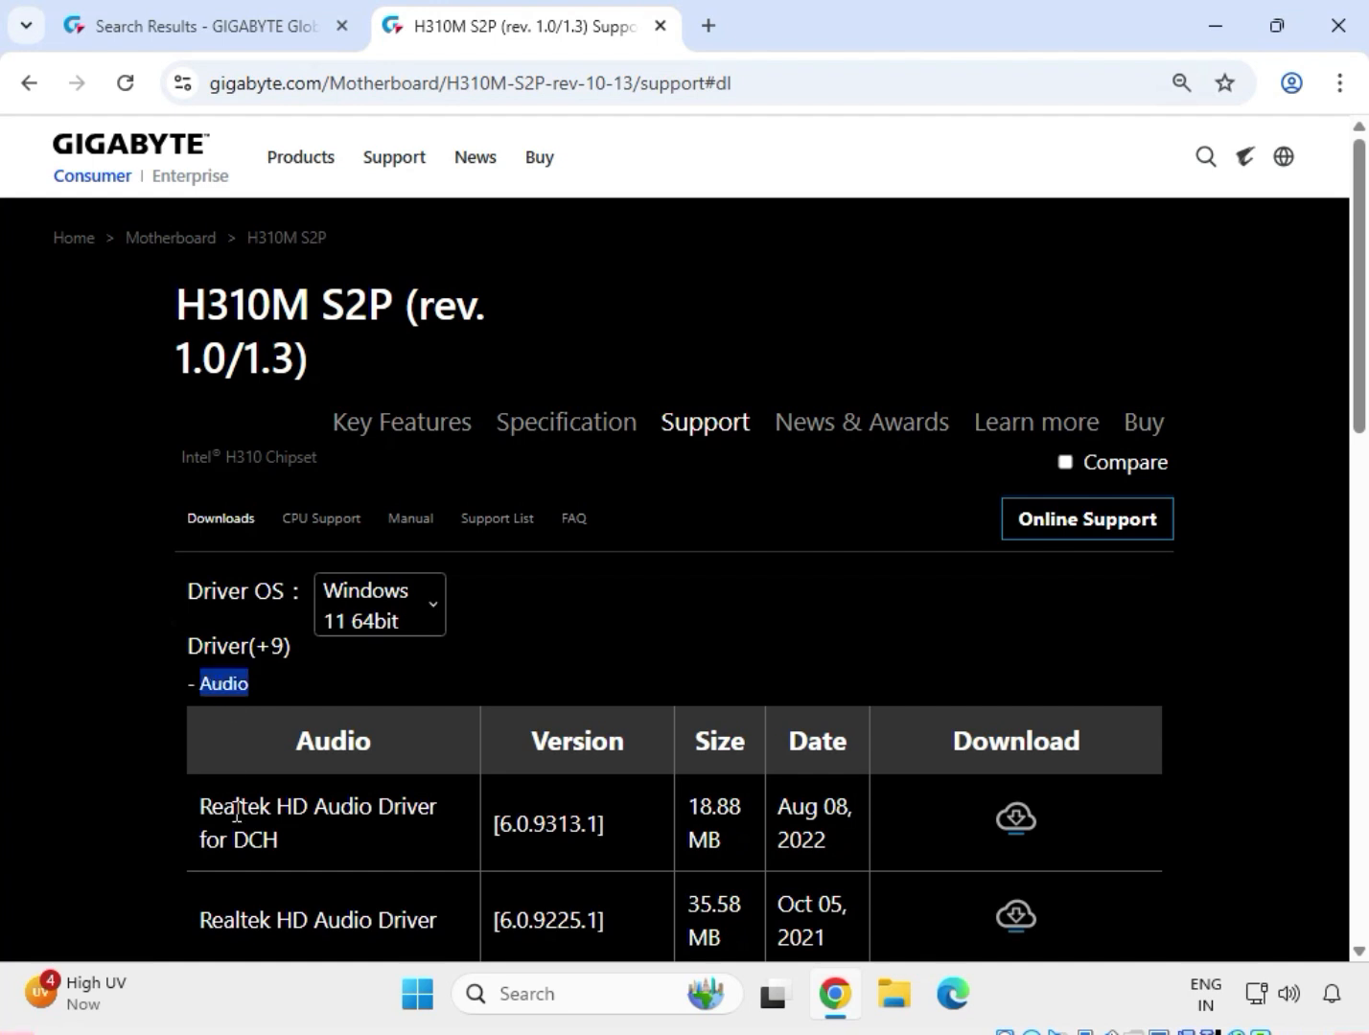
{"action": "scroll", "coordinate": [254, 854], "scroll_direction": "down", "scroll_amount": 1}
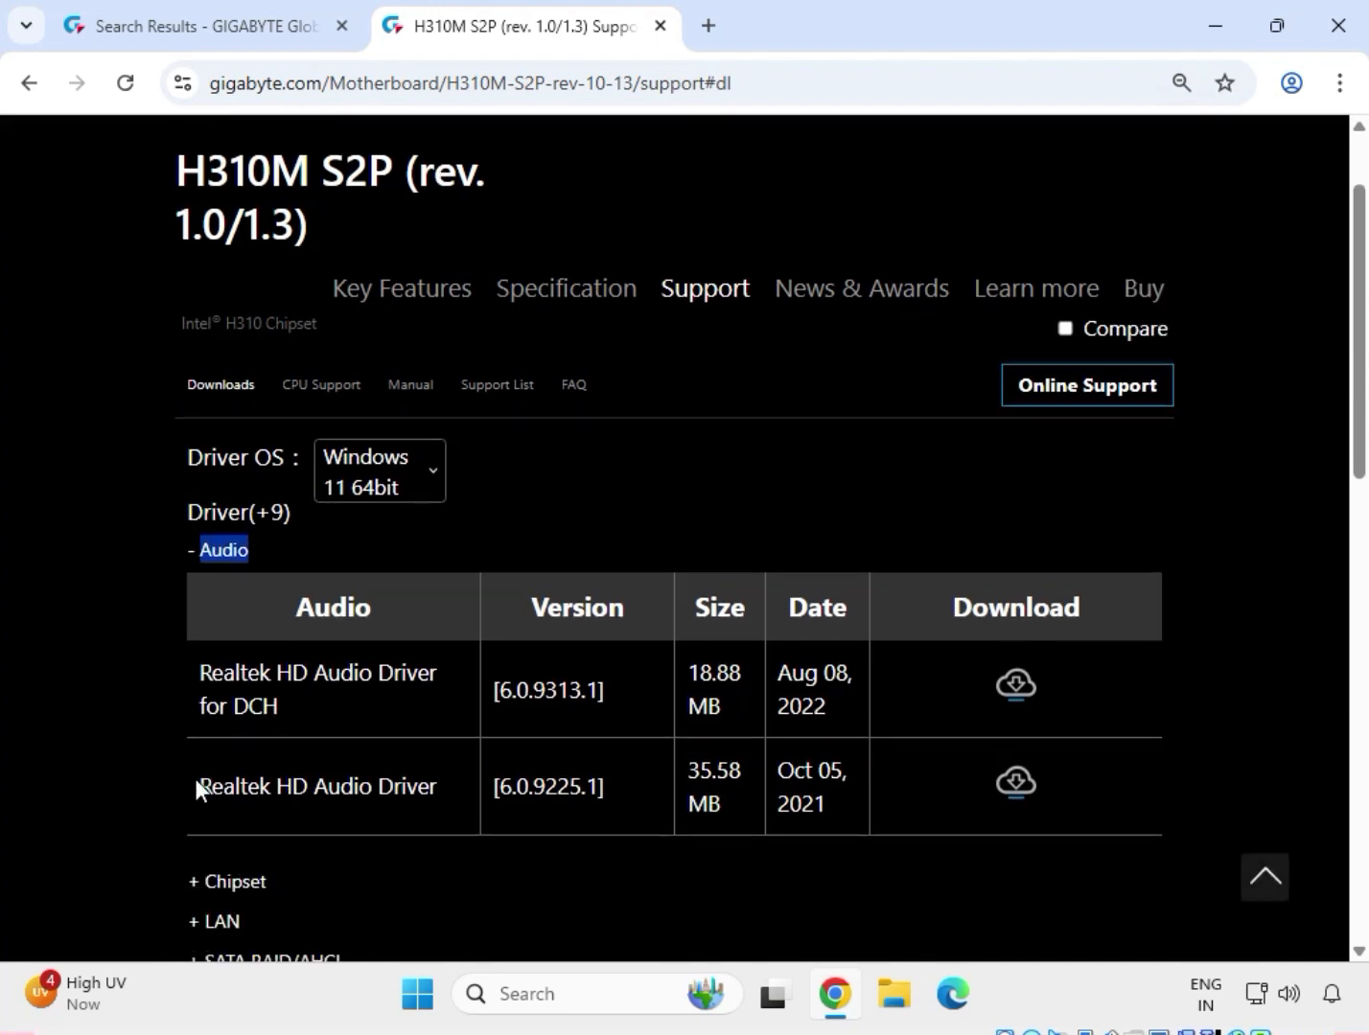
{"action": "left_click_drag", "start_coordinate": [197, 786], "coordinate": [393, 783]}
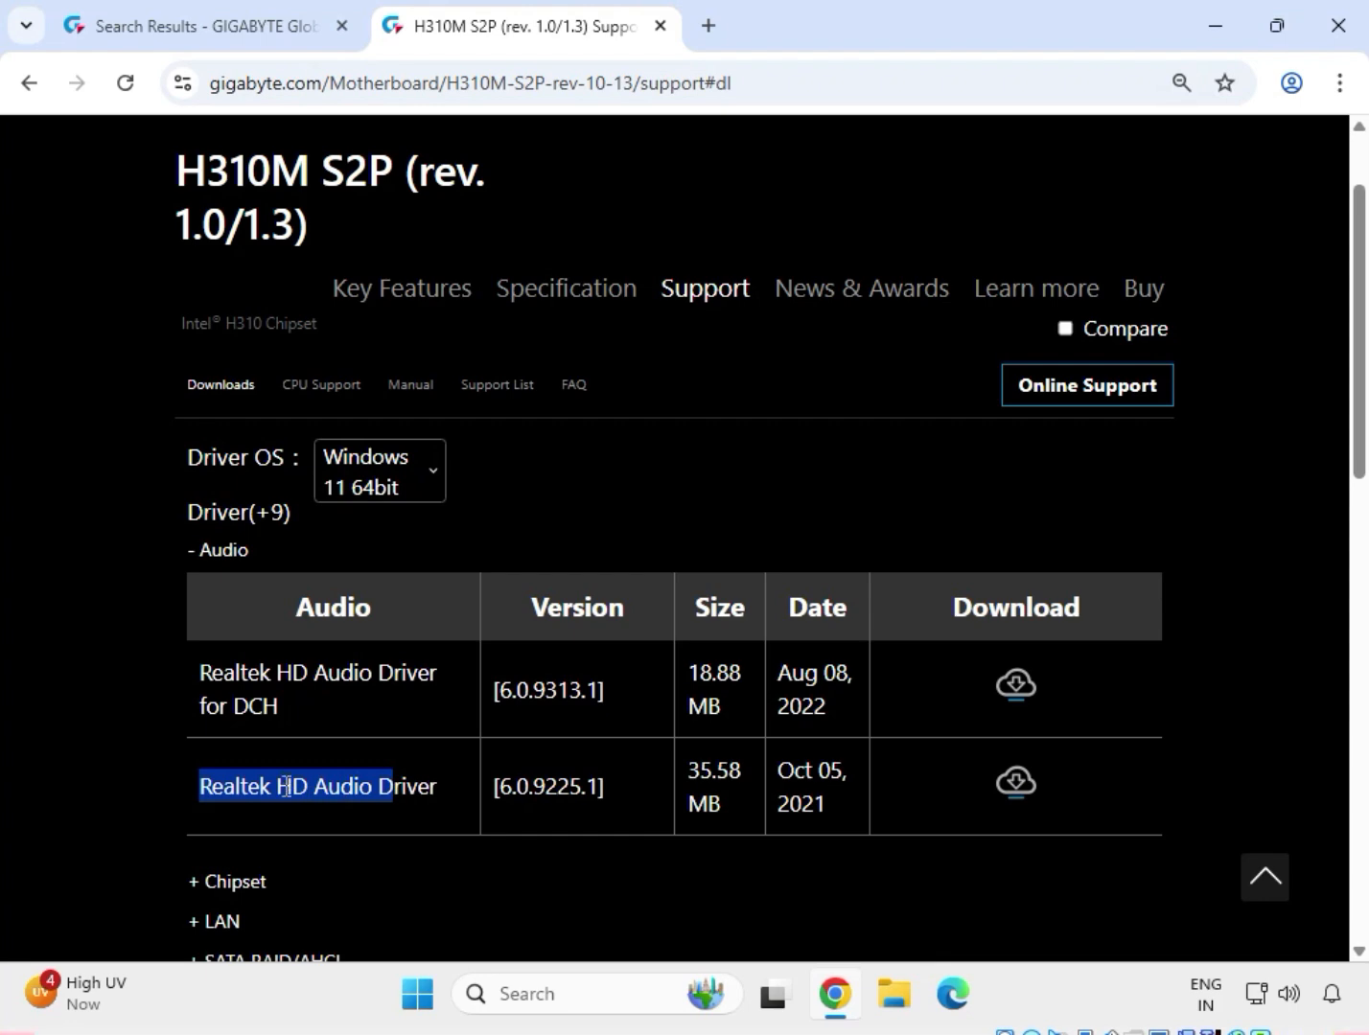
{"action": "left_click", "coordinate": [1019, 782]}
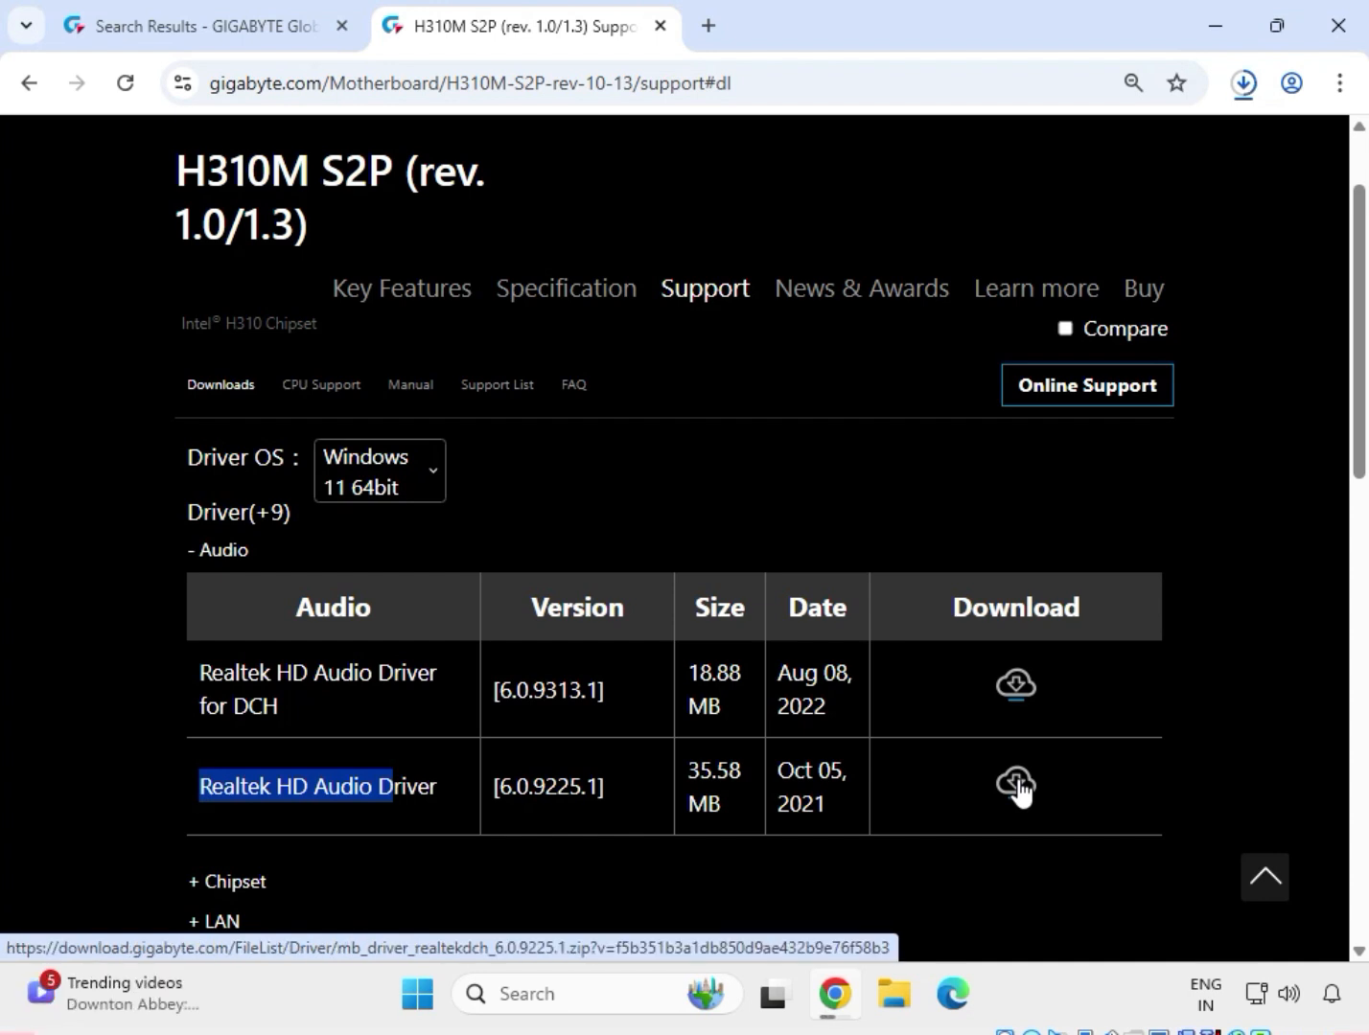
{"action": "left_click", "coordinate": [1243, 83]}
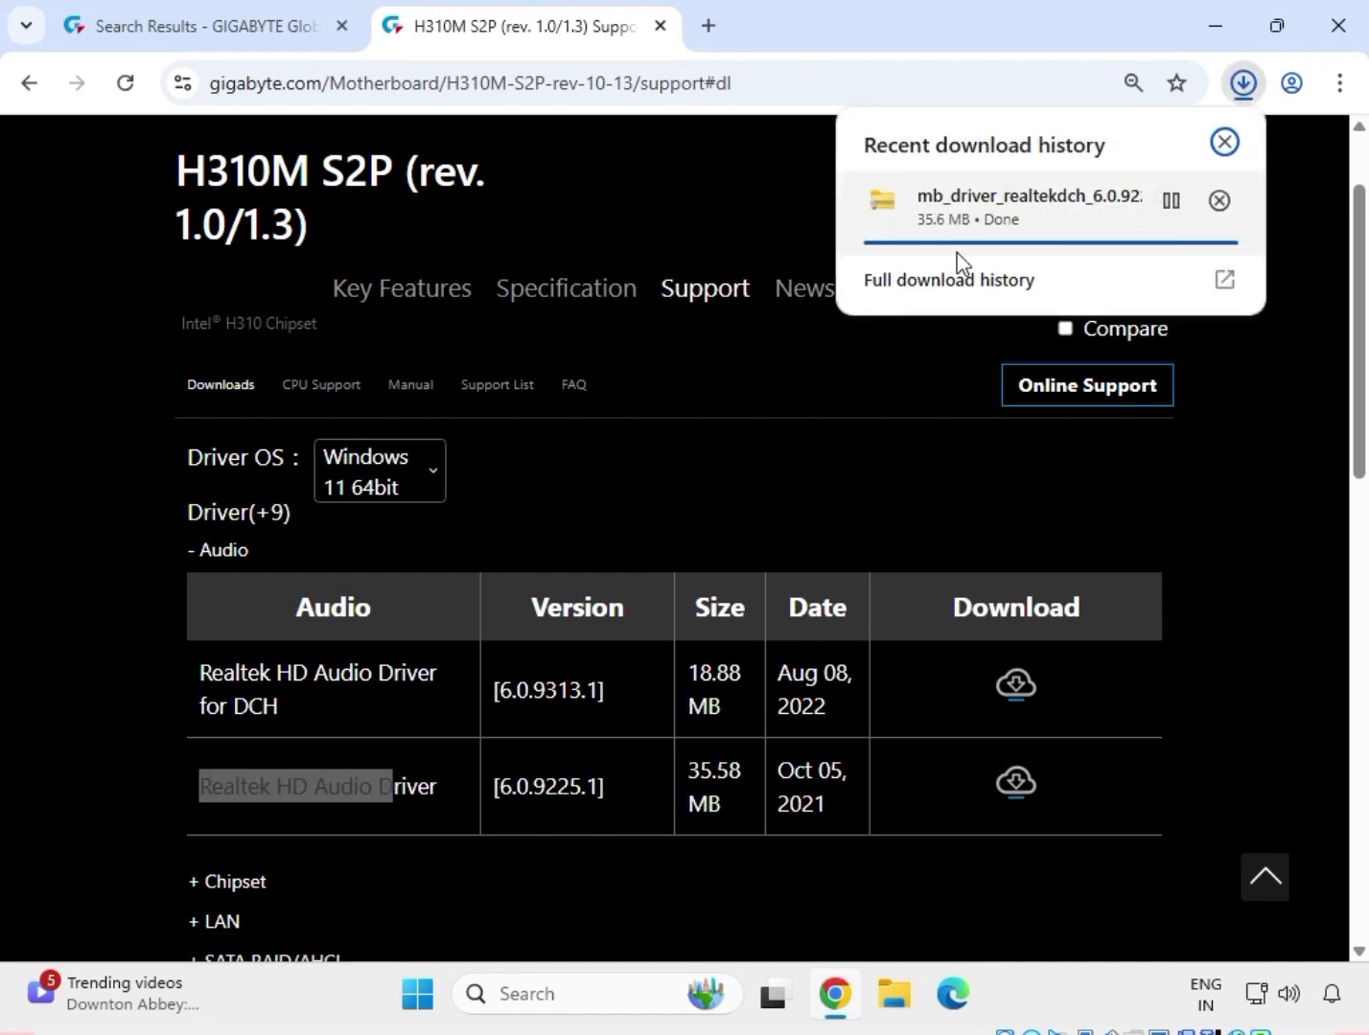
{"action": "left_click", "coordinate": [137, 724]}
Expand the Chipset drivers and download Intel INF installation version 10.1.18836.8283.
{"action": "scroll", "coordinate": [254, 752], "scroll_direction": "down", "scroll_amount": 4}
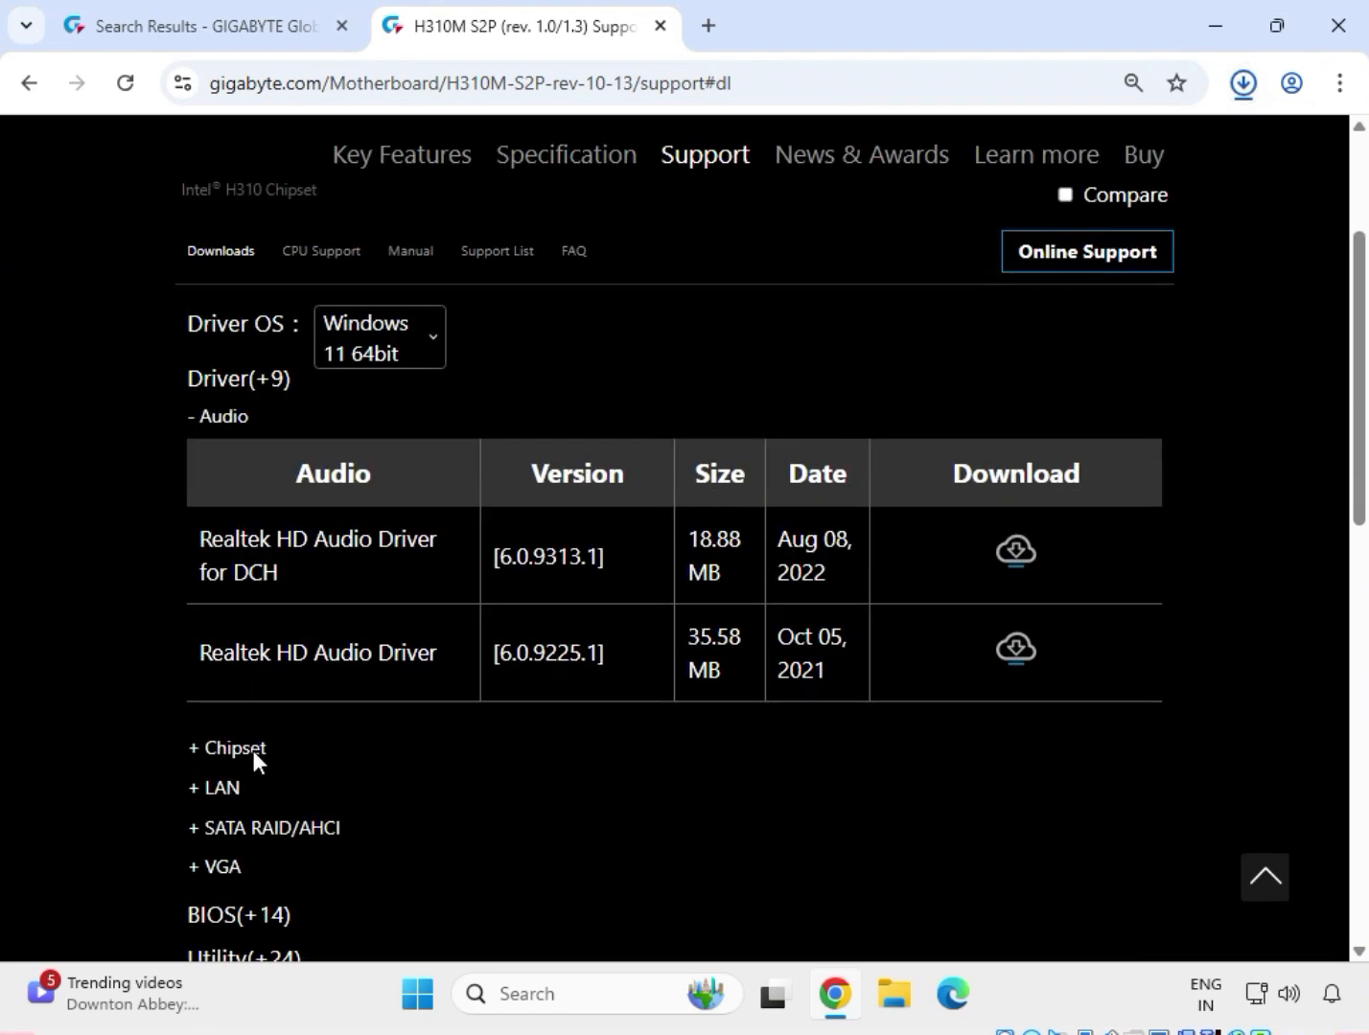
{"action": "left_click", "coordinate": [218, 550]}
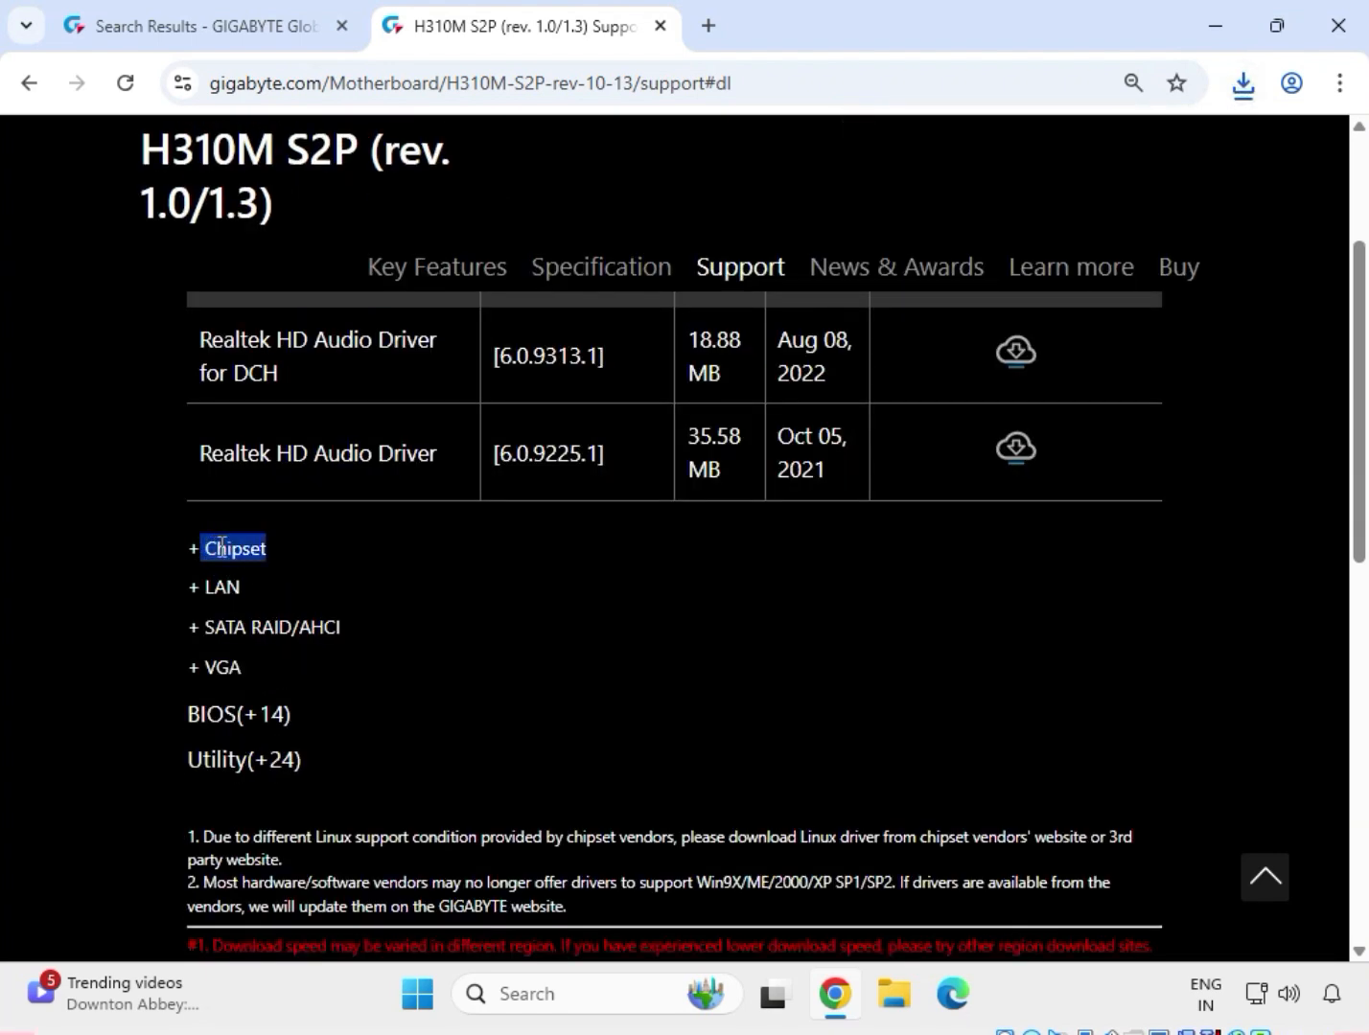
{"action": "left_click_drag", "start_coordinate": [196, 396], "coordinate": [608, 391]}
{"action": "left_click", "coordinate": [1022, 403]}
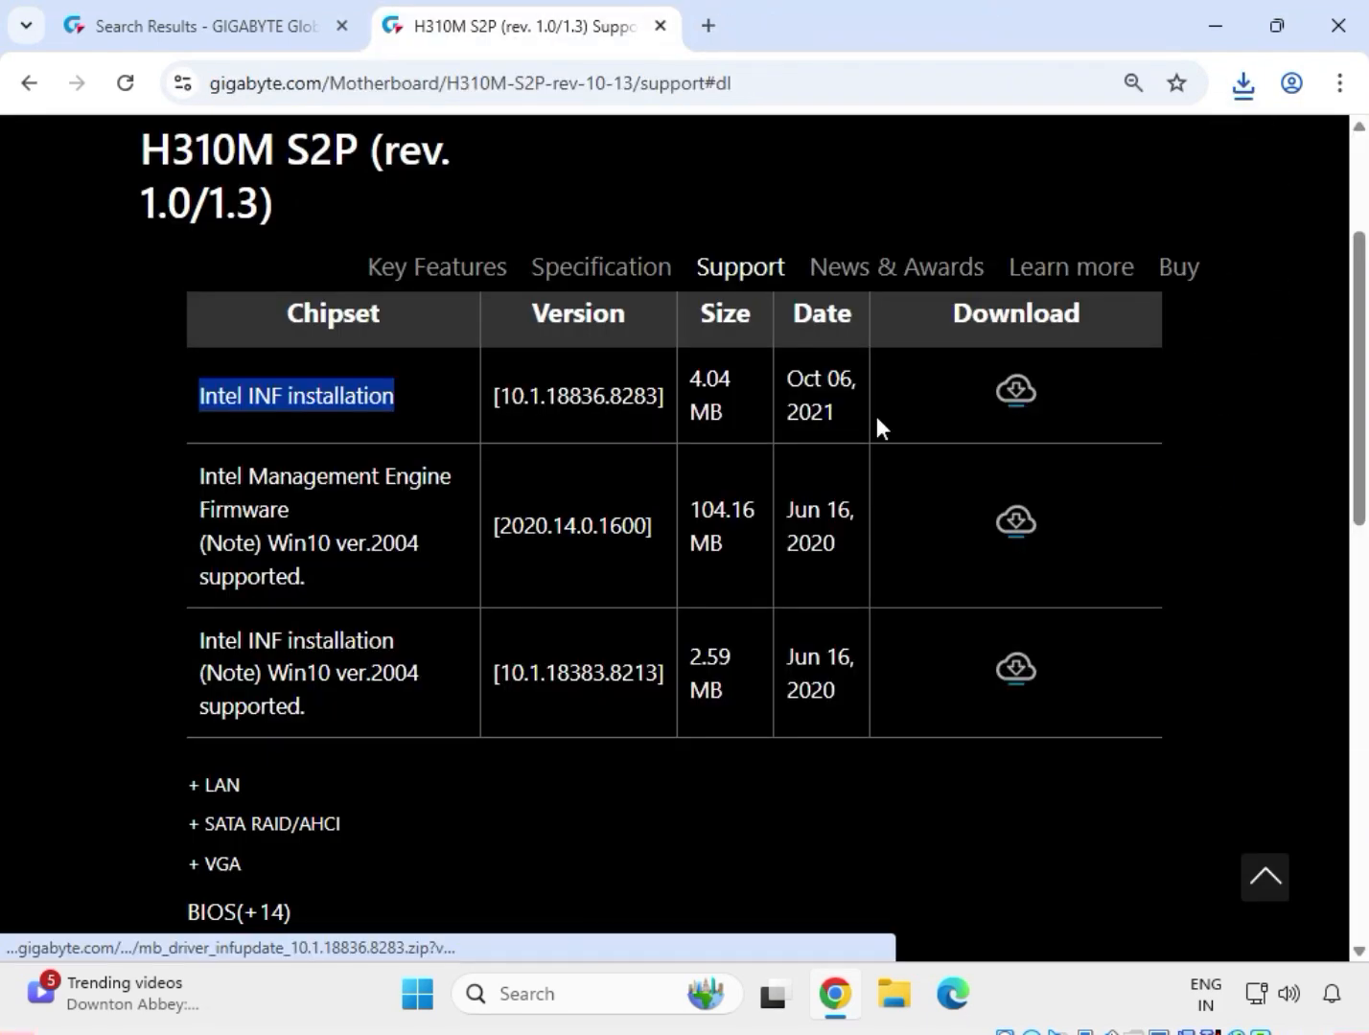
Expand the LAN drivers and download Realtek LAN Driver version 11.16.1123.2023.
{"action": "left_click_drag", "start_coordinate": [244, 782], "coordinate": [209, 788]}
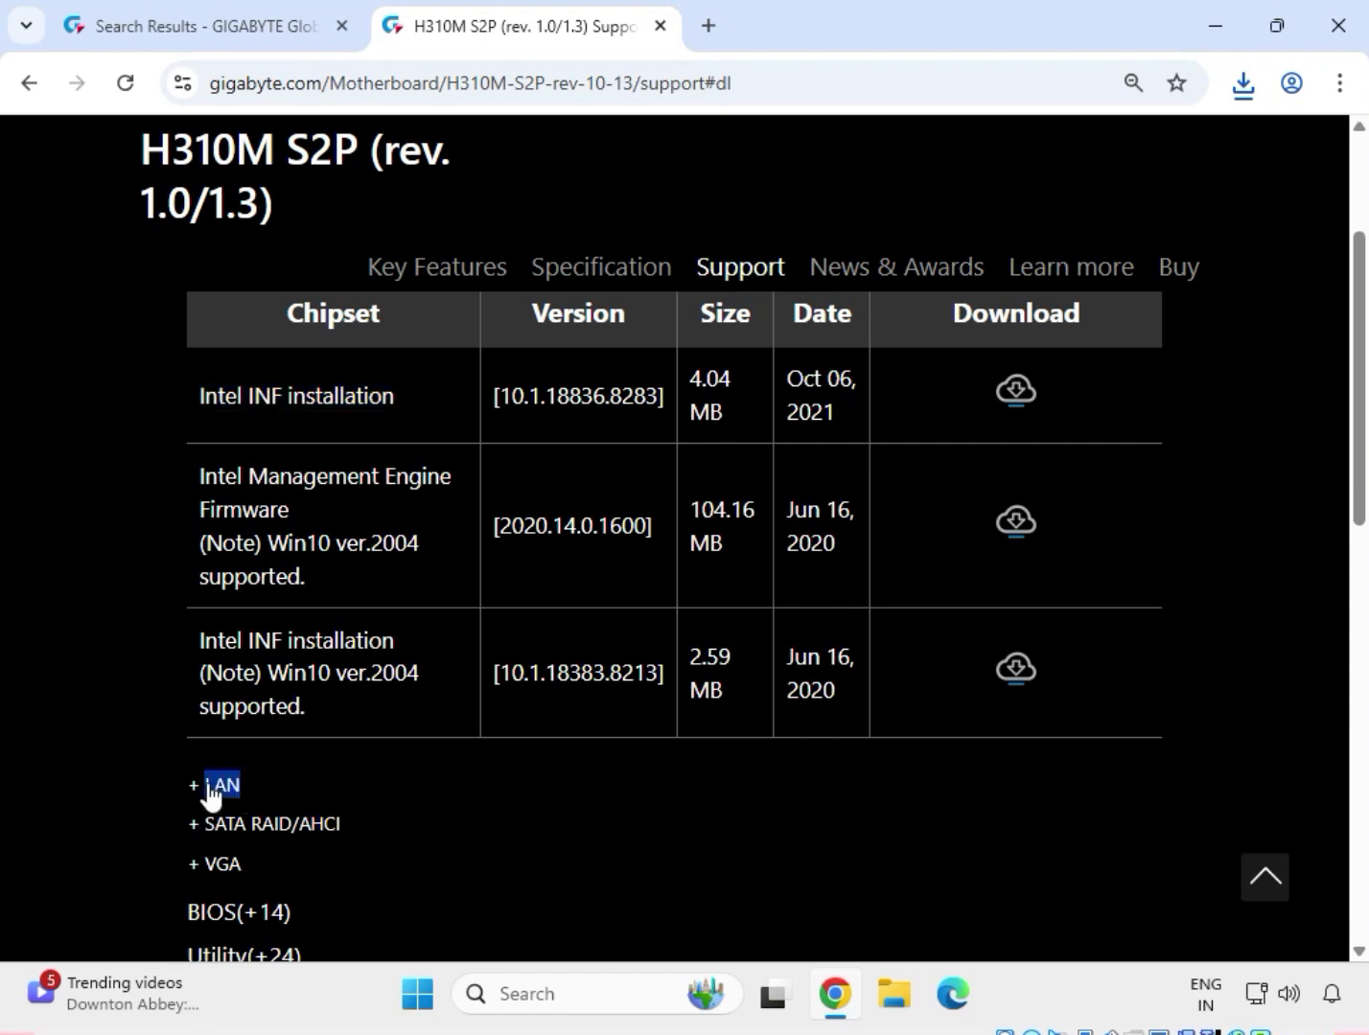
{"action": "left_click", "coordinate": [209, 786]}
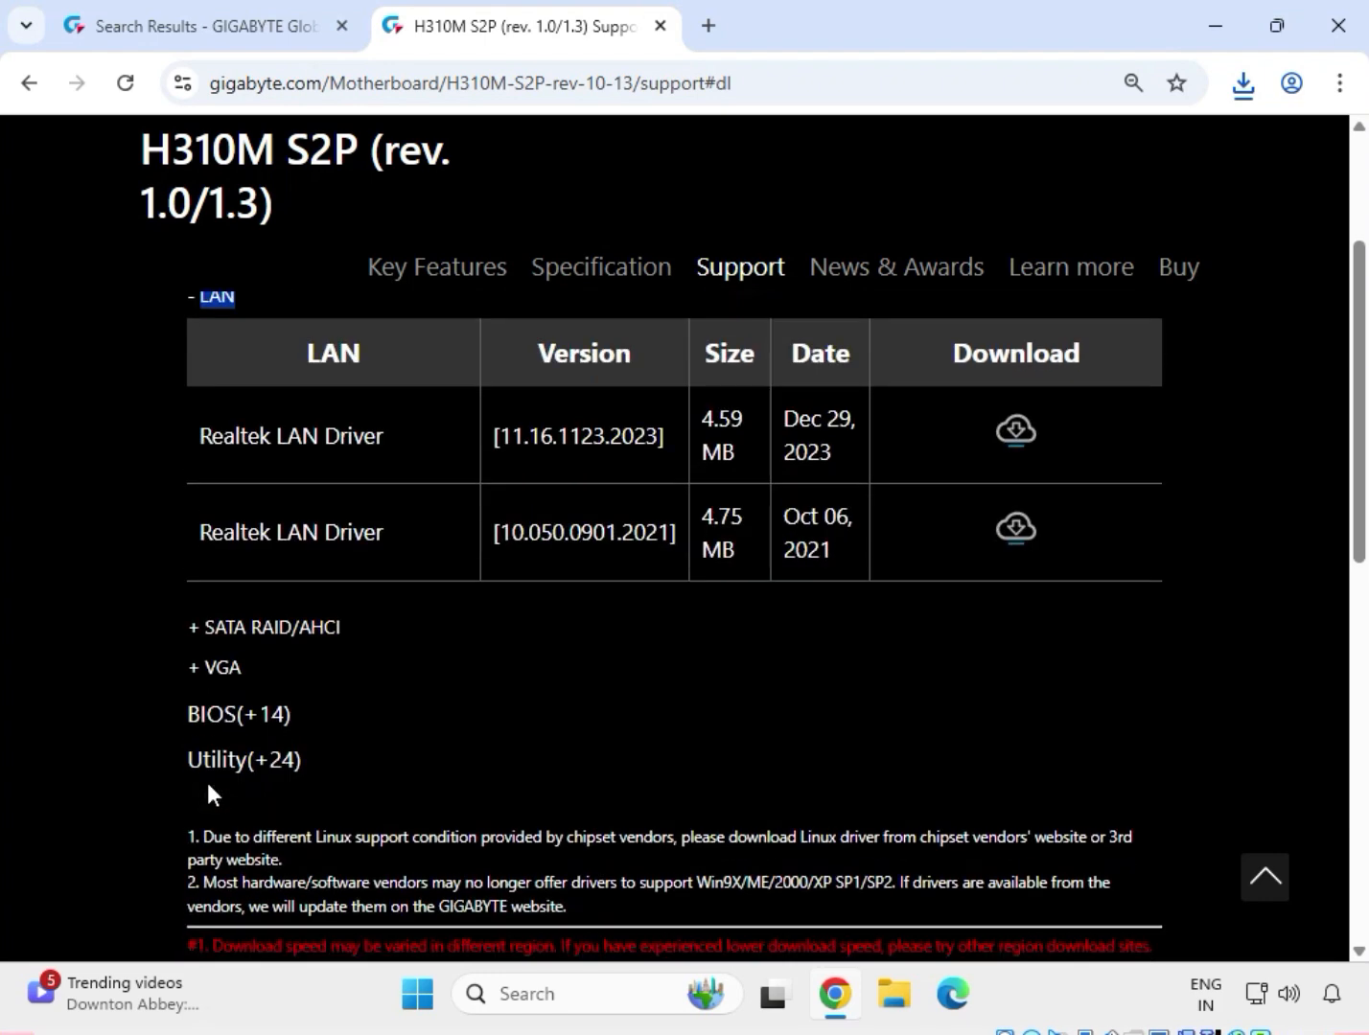
{"action": "scroll", "coordinate": [207, 783], "scroll_direction": "up", "scroll_amount": 1}
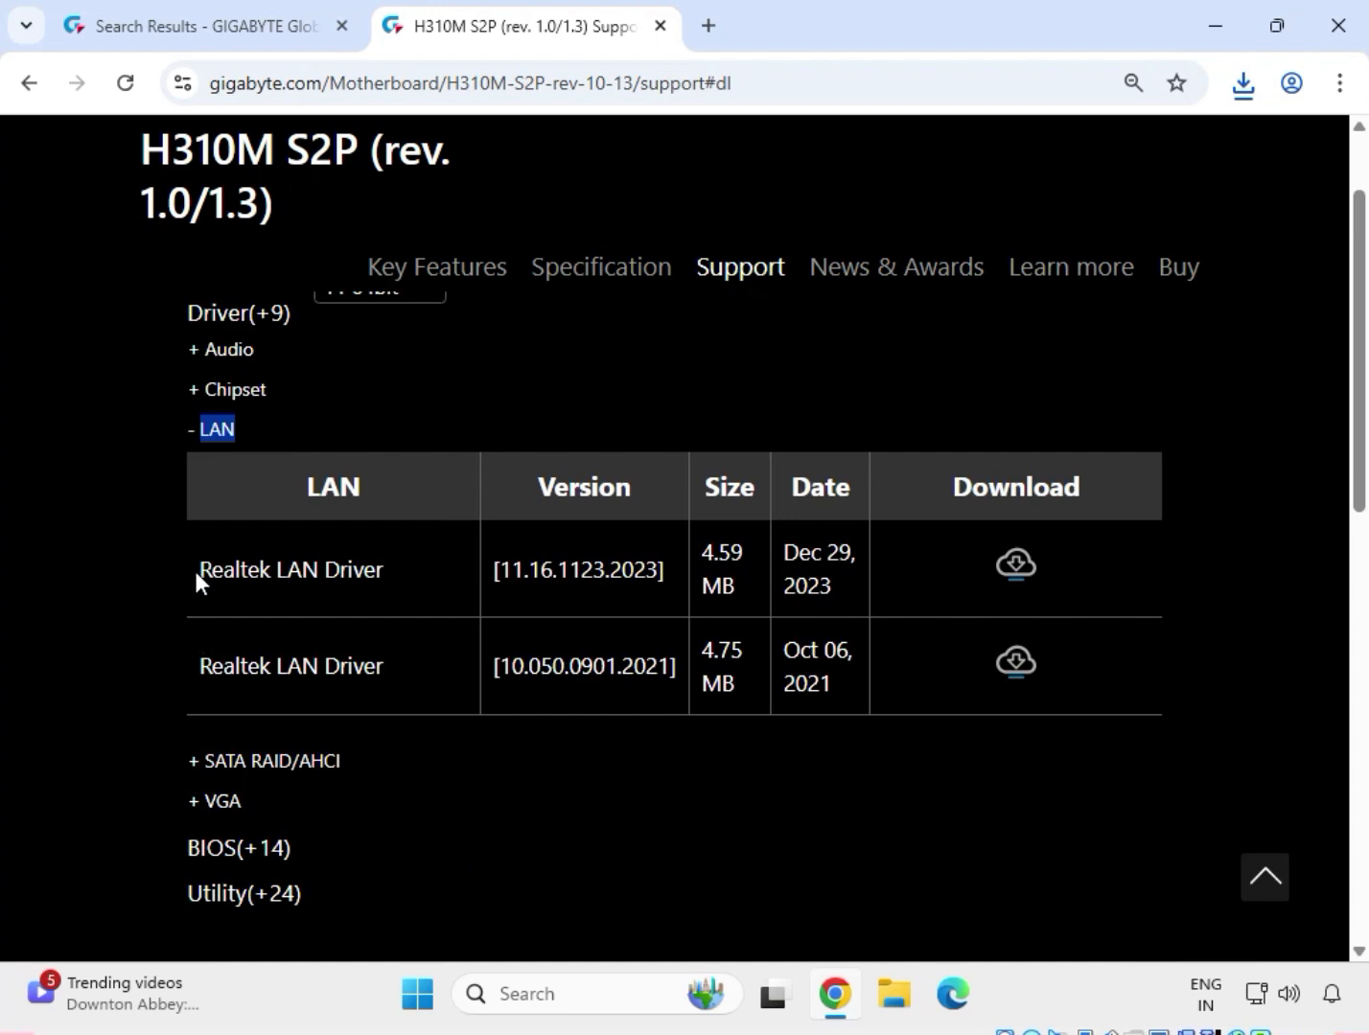
{"action": "left_click_drag", "start_coordinate": [195, 570], "coordinate": [383, 571]}
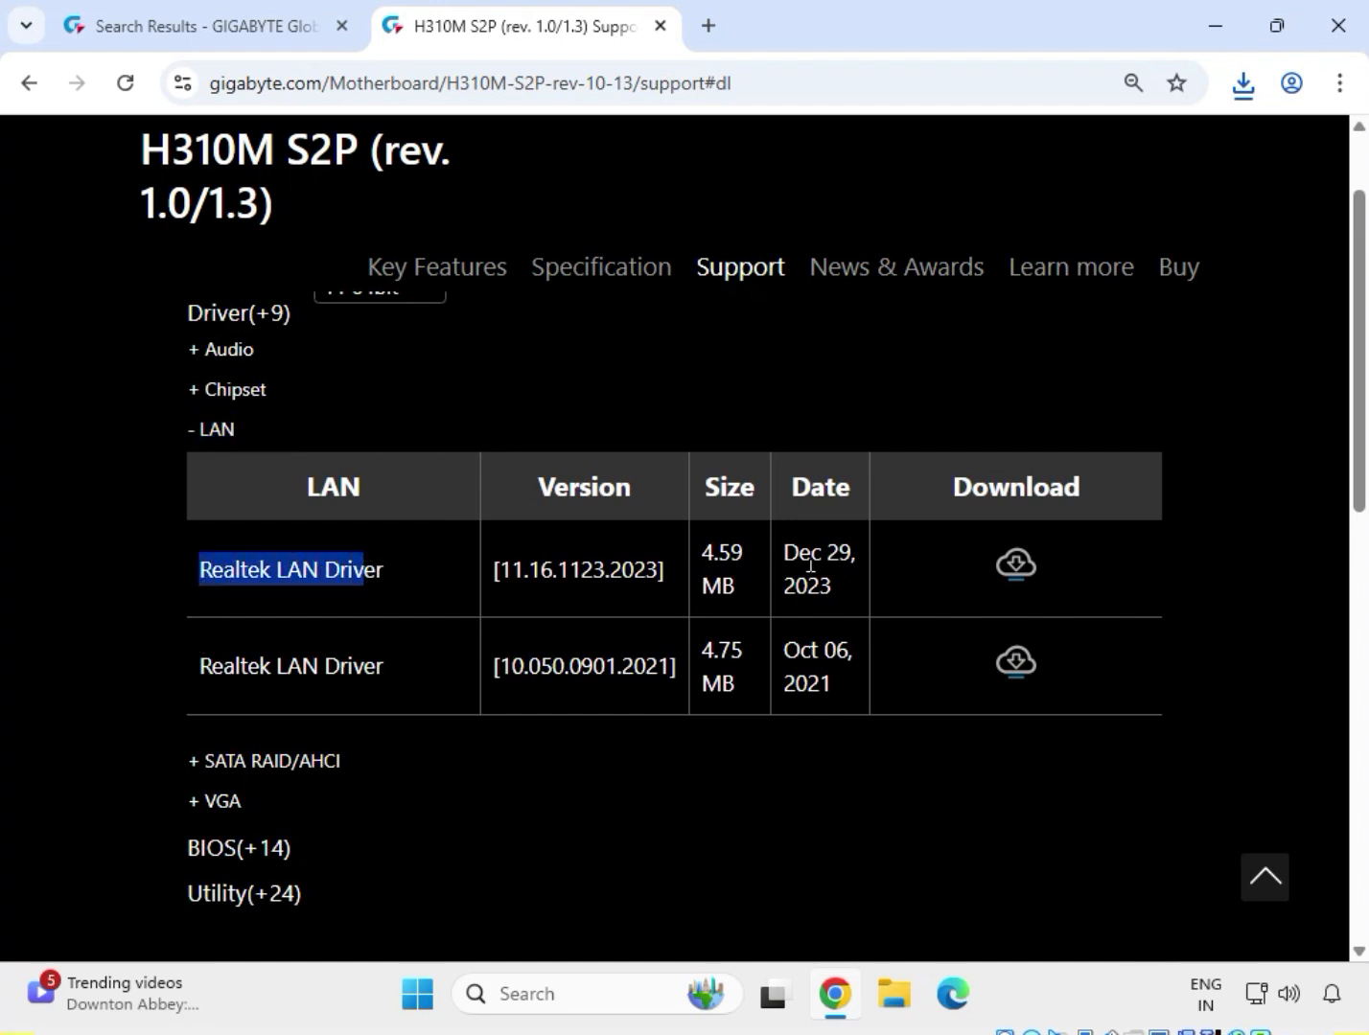
{"action": "left_click", "coordinate": [1017, 566]}
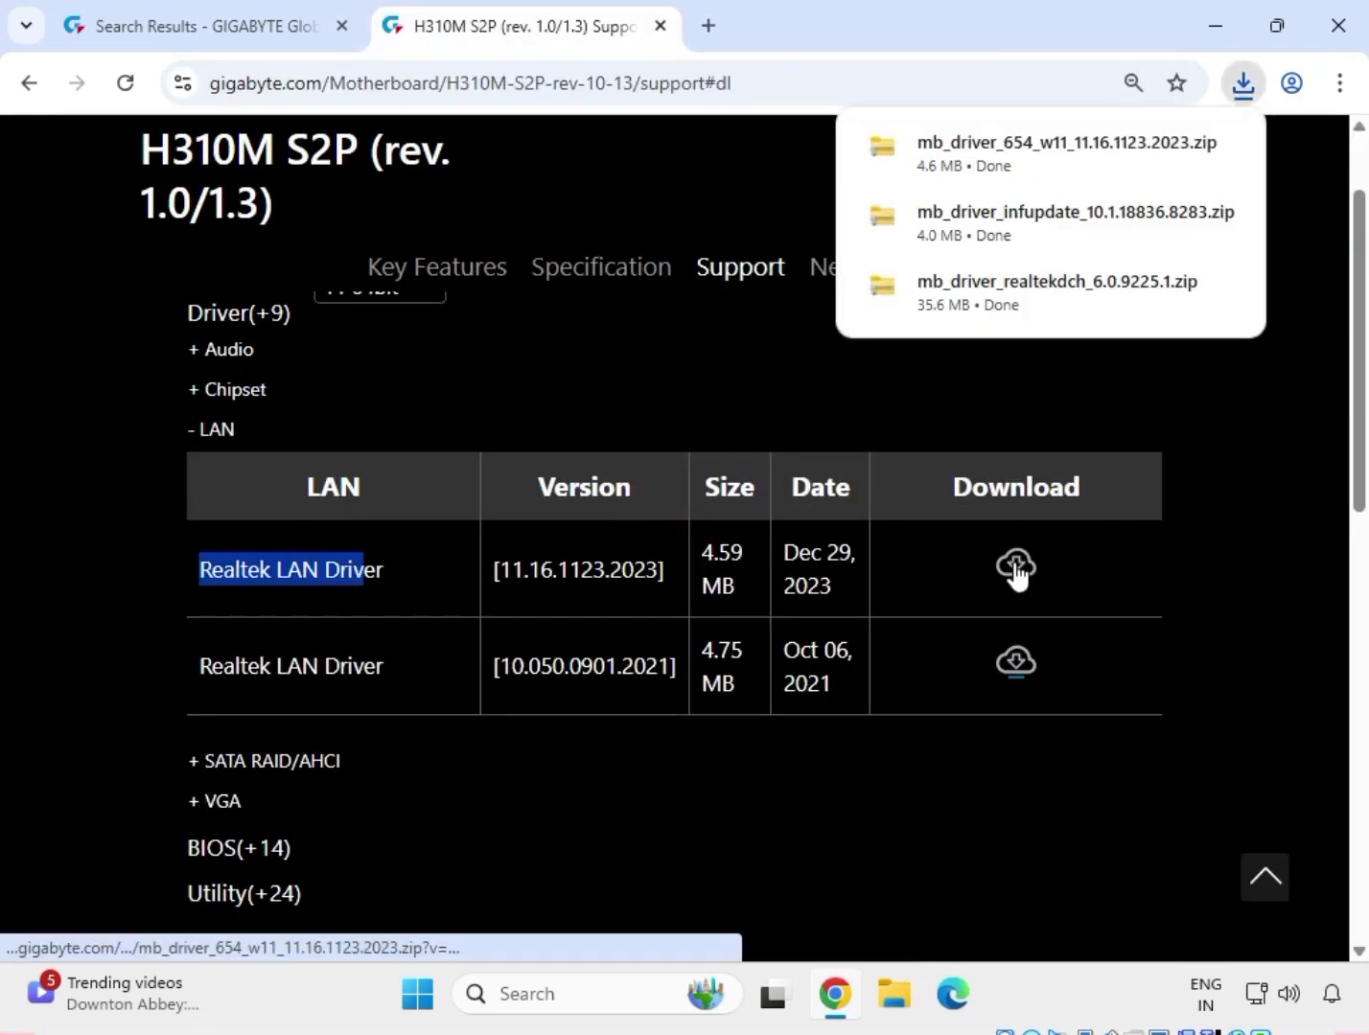
Expand the VGA drivers and download Intel Graphic Driver version 27.20.100.9805.
{"action": "left_click_drag", "start_coordinate": [249, 803], "coordinate": [211, 810]}
{"action": "left_click", "coordinate": [211, 809]}
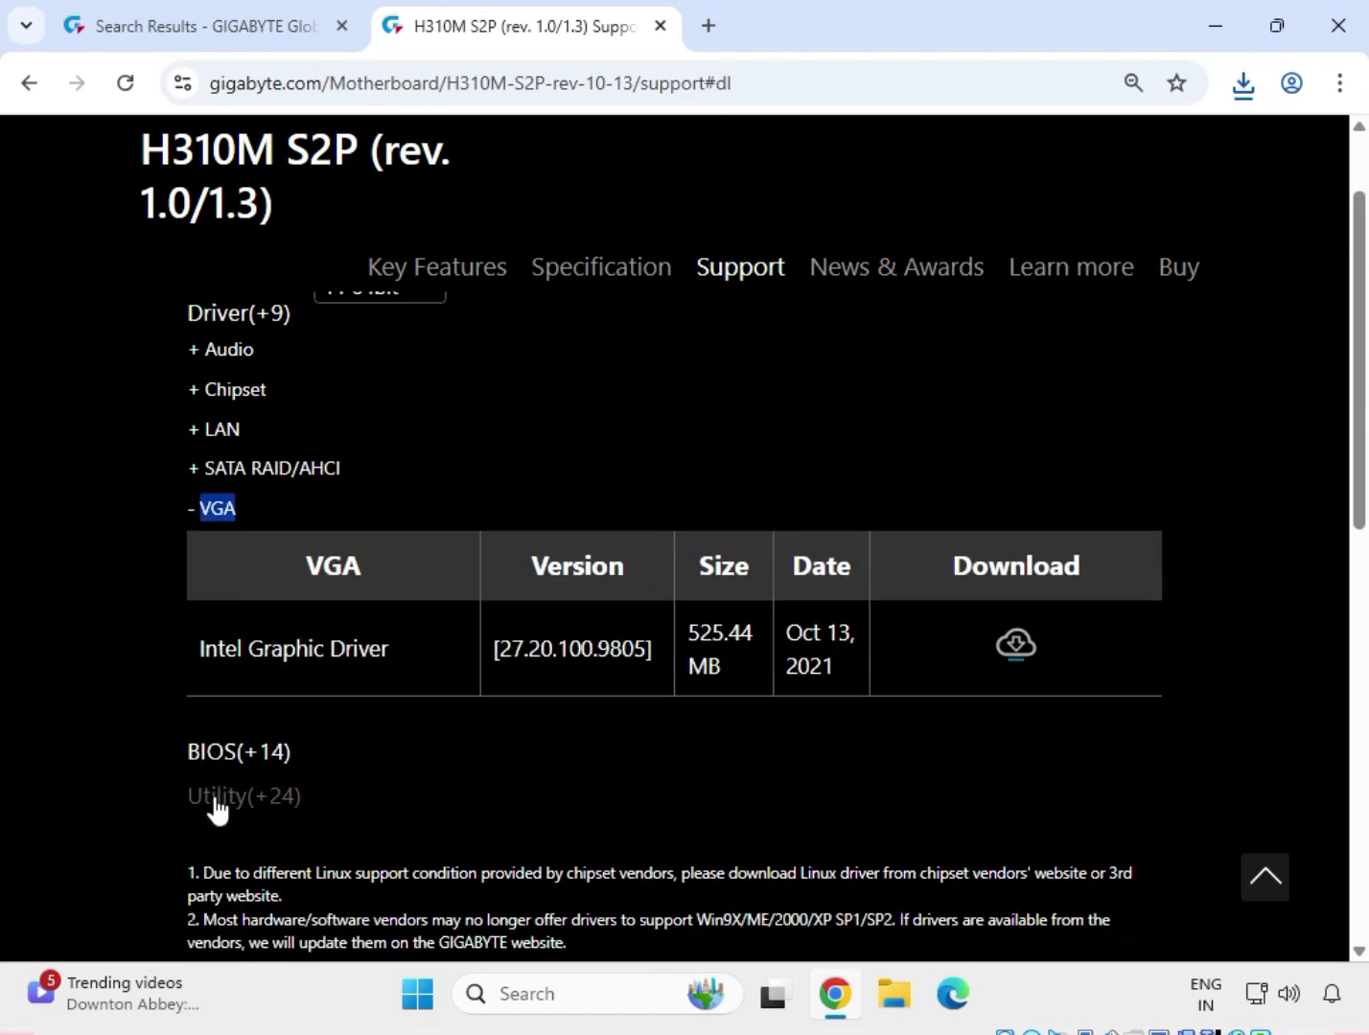
{"action": "left_click", "coordinate": [235, 647]}
{"action": "left_click_drag", "start_coordinate": [219, 649], "coordinate": [426, 648]}
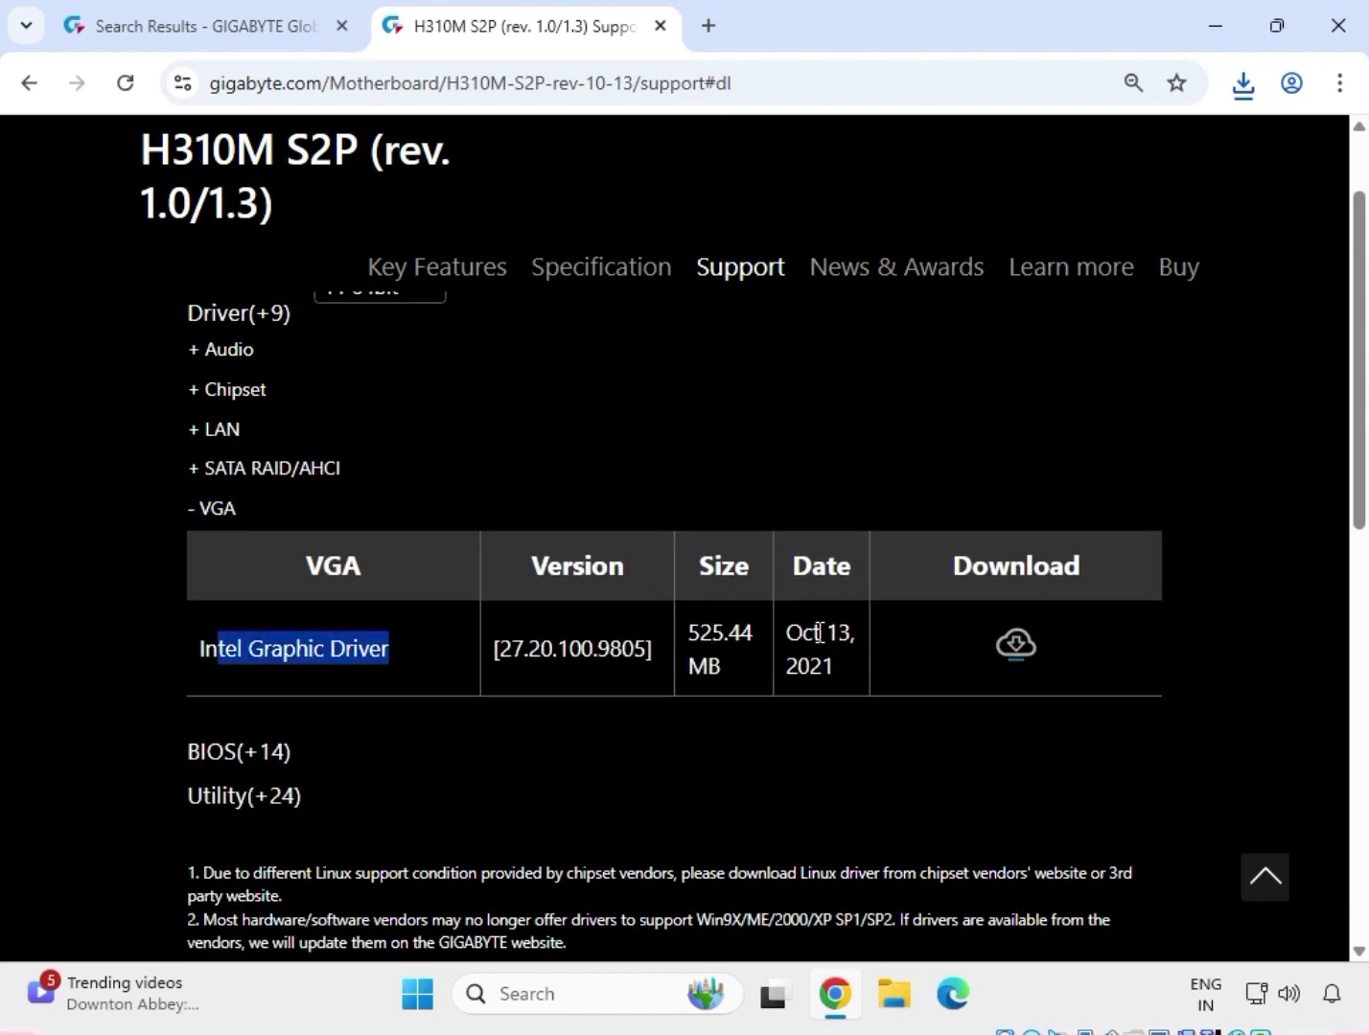
{"action": "left_click", "coordinate": [1022, 662]}
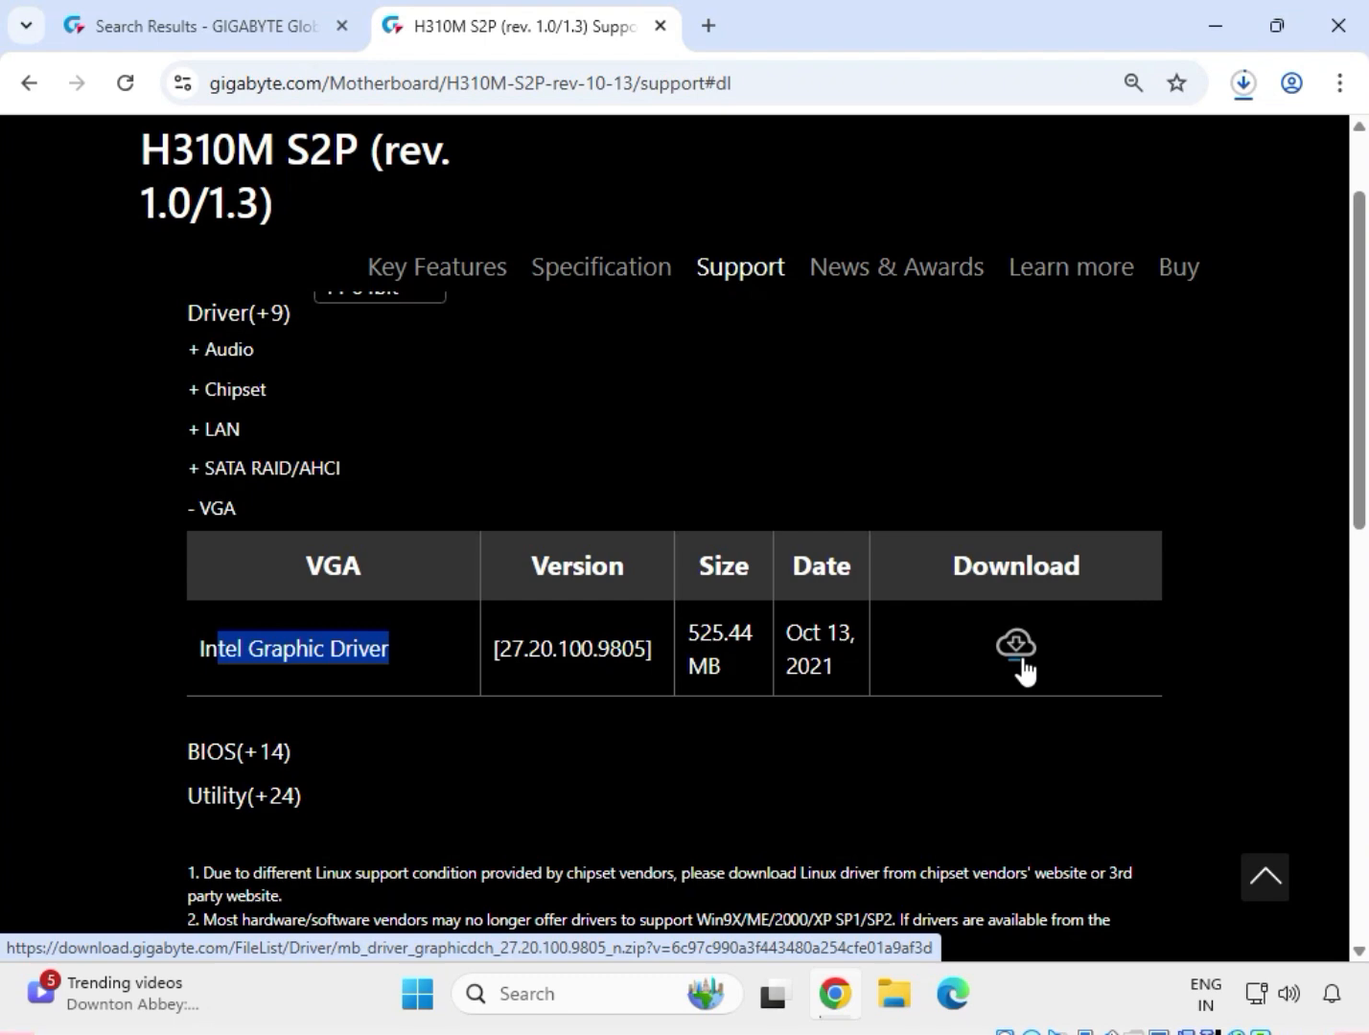
Switch to File Explorer at the Downloads folder holding the downloaded driver archives and look over the zip files.
{"action": "left_click", "coordinate": [1239, 95]}
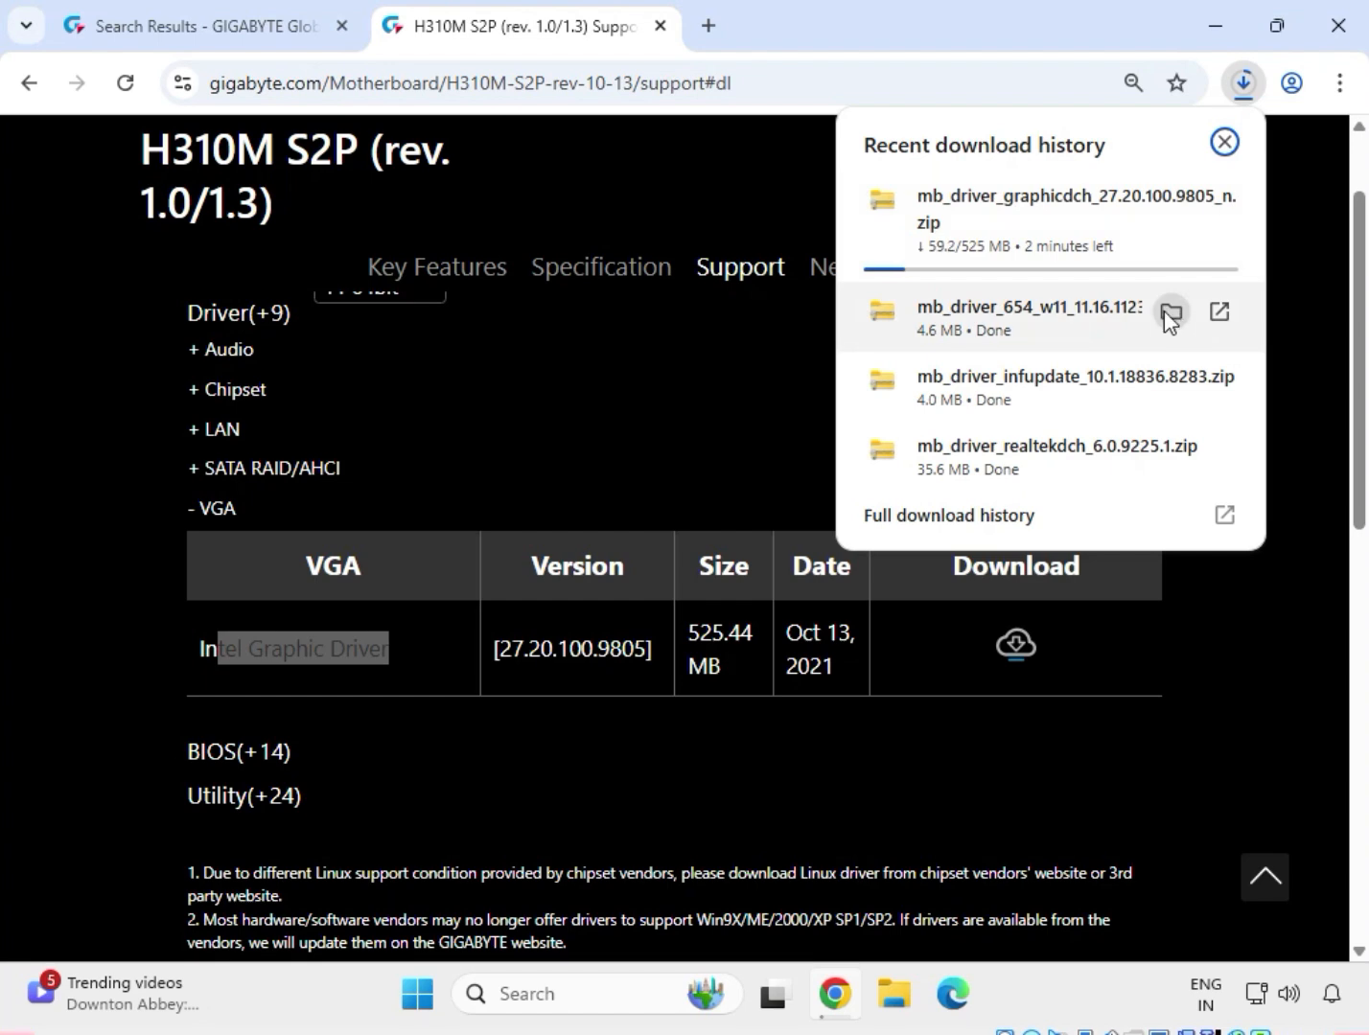
{"action": "left_click", "coordinate": [1170, 313]}
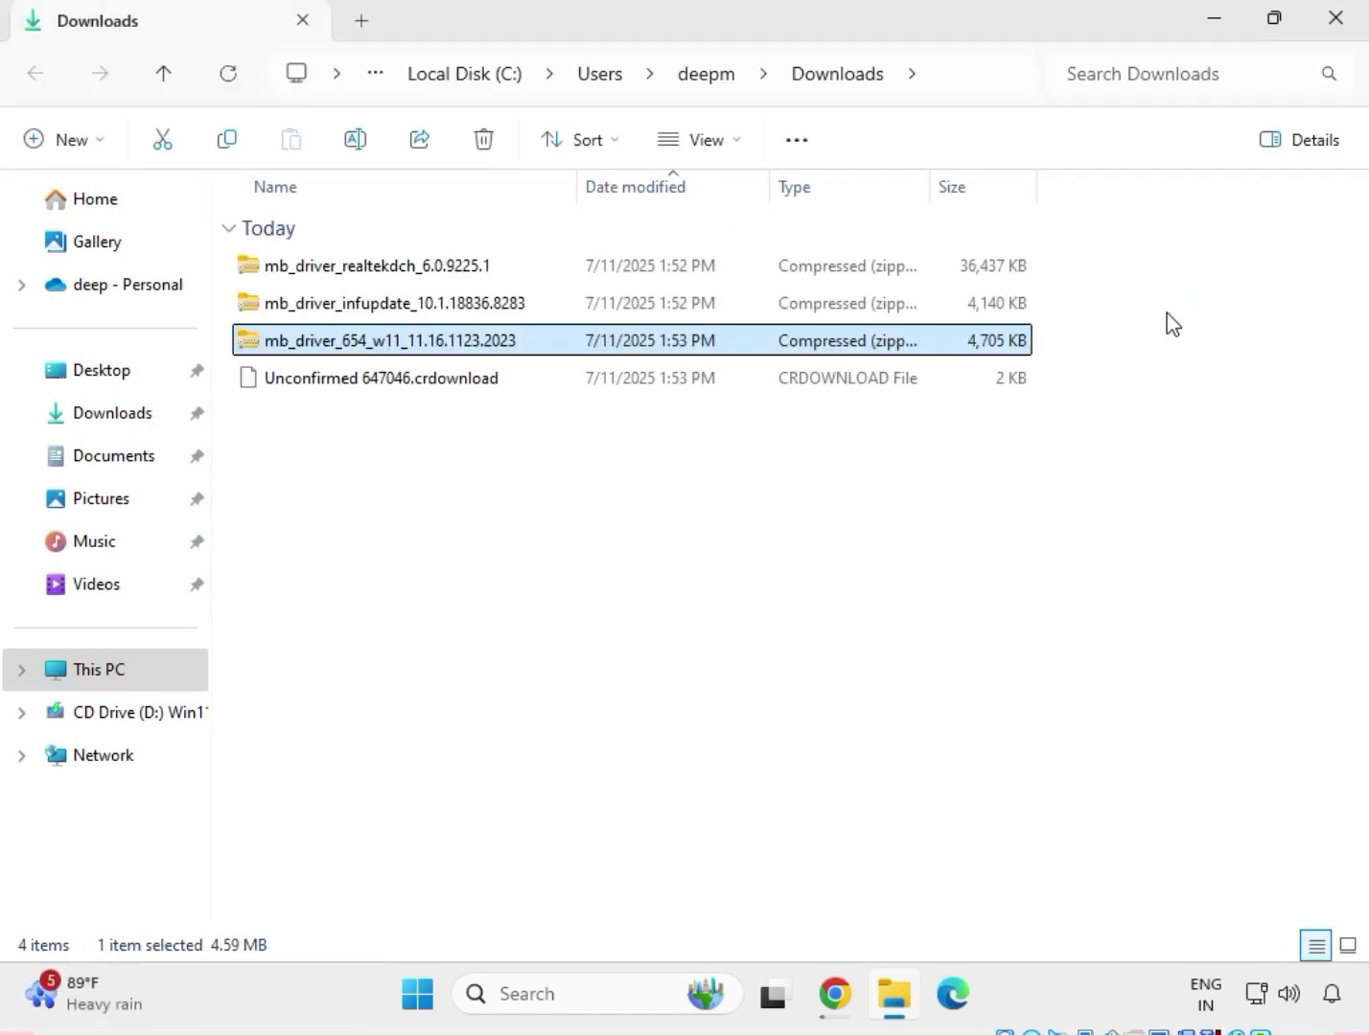
{"action": "left_click", "coordinate": [563, 458]}
{"action": "left_click_drag", "start_coordinate": [525, 364], "coordinate": [485, 264]}
{"action": "left_click", "coordinate": [884, 926]}
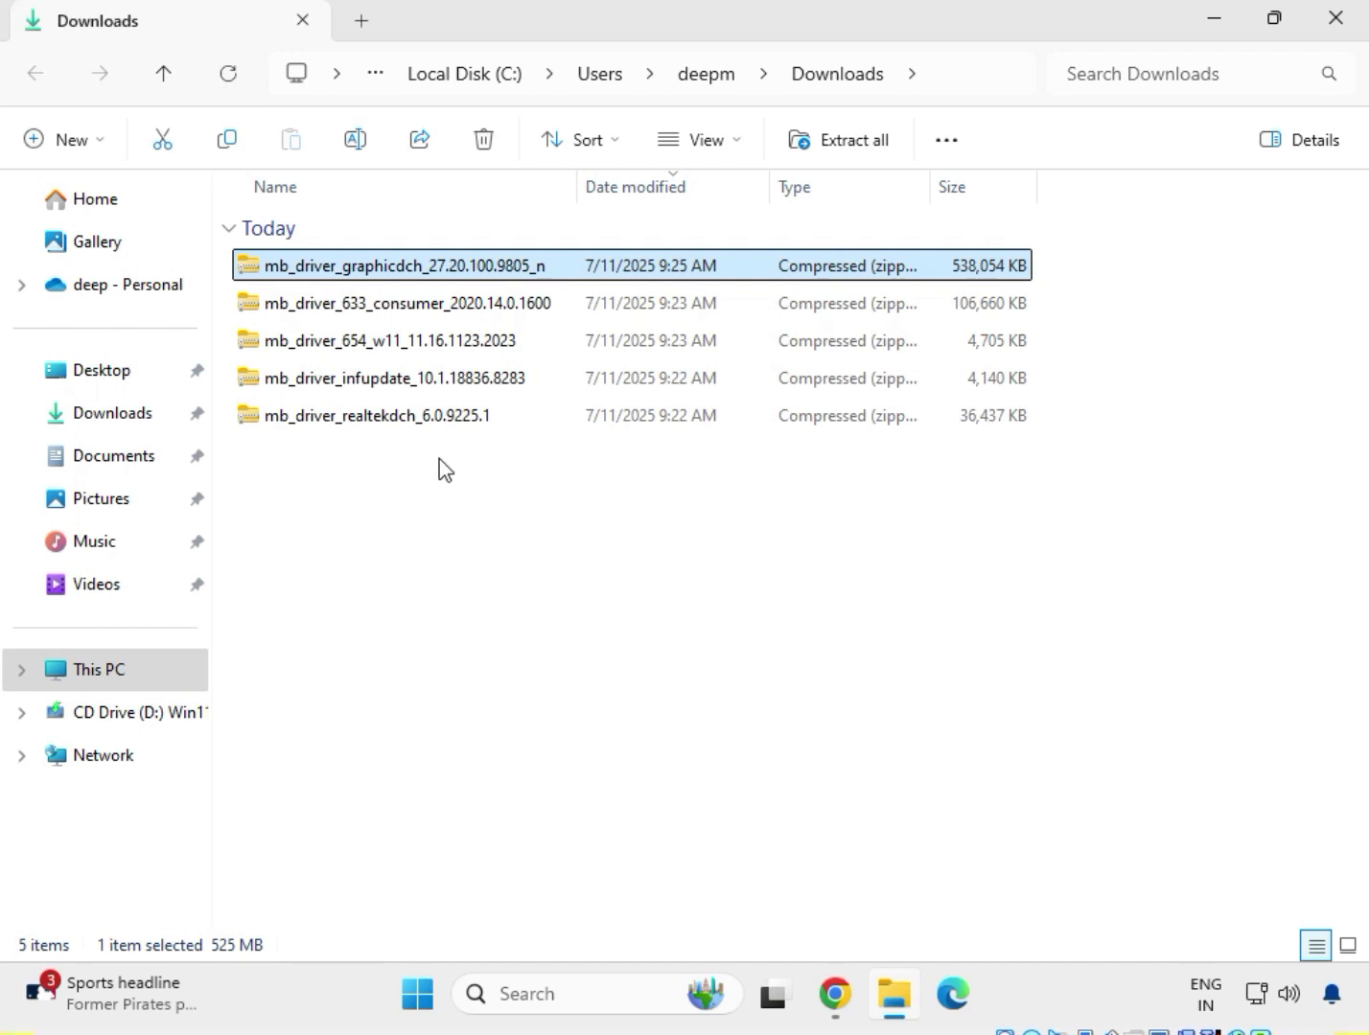
{"action": "left_click_drag", "start_coordinate": [440, 461], "coordinate": [395, 268]}
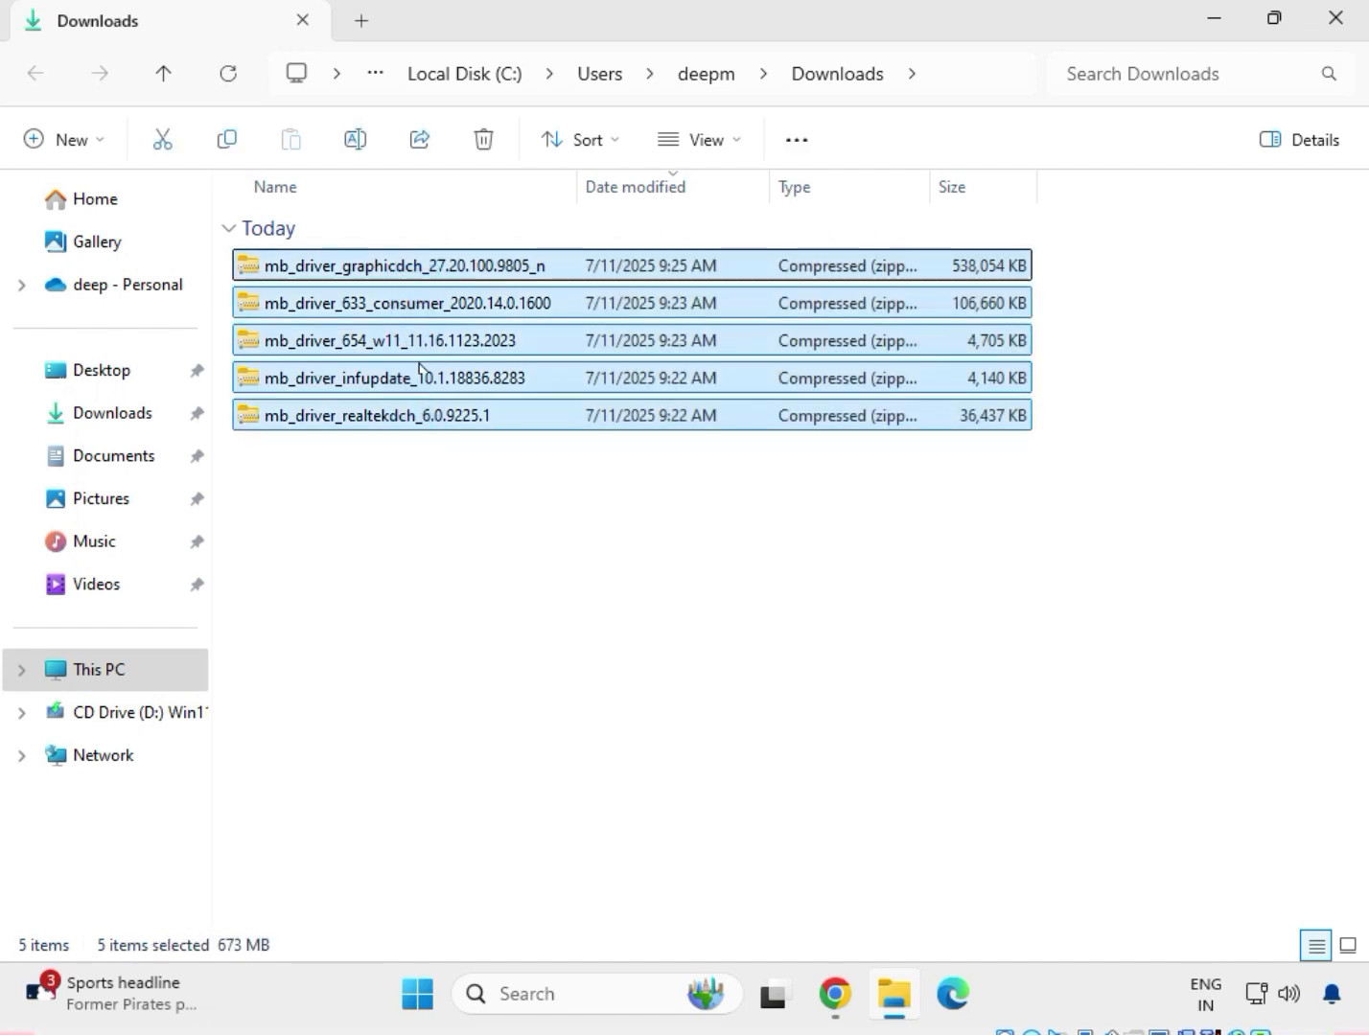
{"action": "left_click", "coordinate": [510, 529]}
Extract the mb_driver_realtekdch_6.0.9225.1 archive to its default folder in Downloads and close the window showing the extracted files.
{"action": "left_click", "coordinate": [416, 422]}
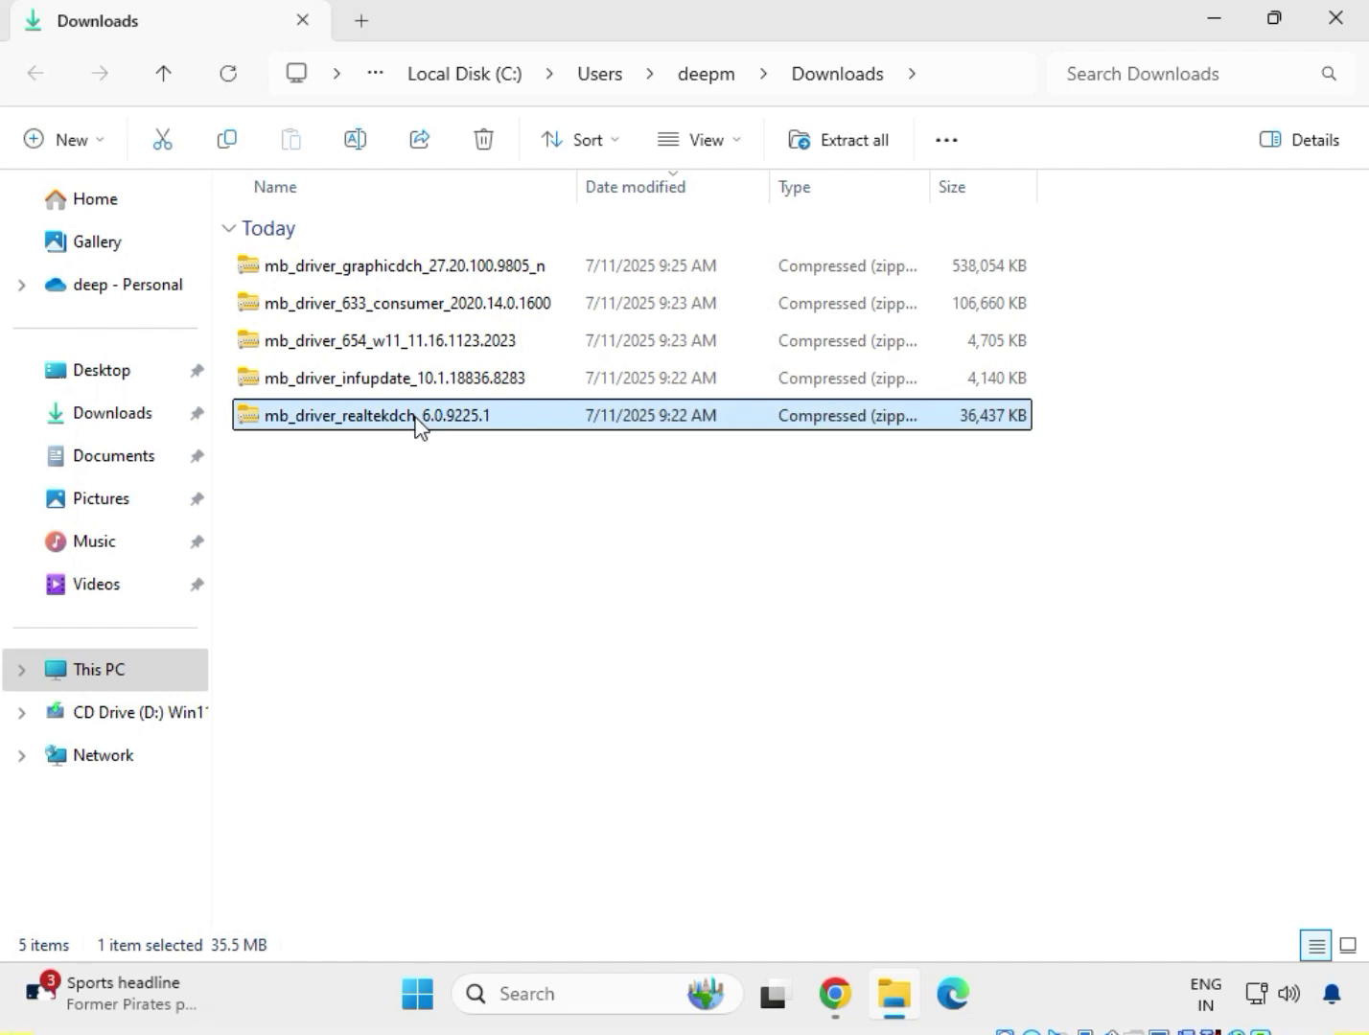
{"action": "right_click", "coordinate": [415, 422]}
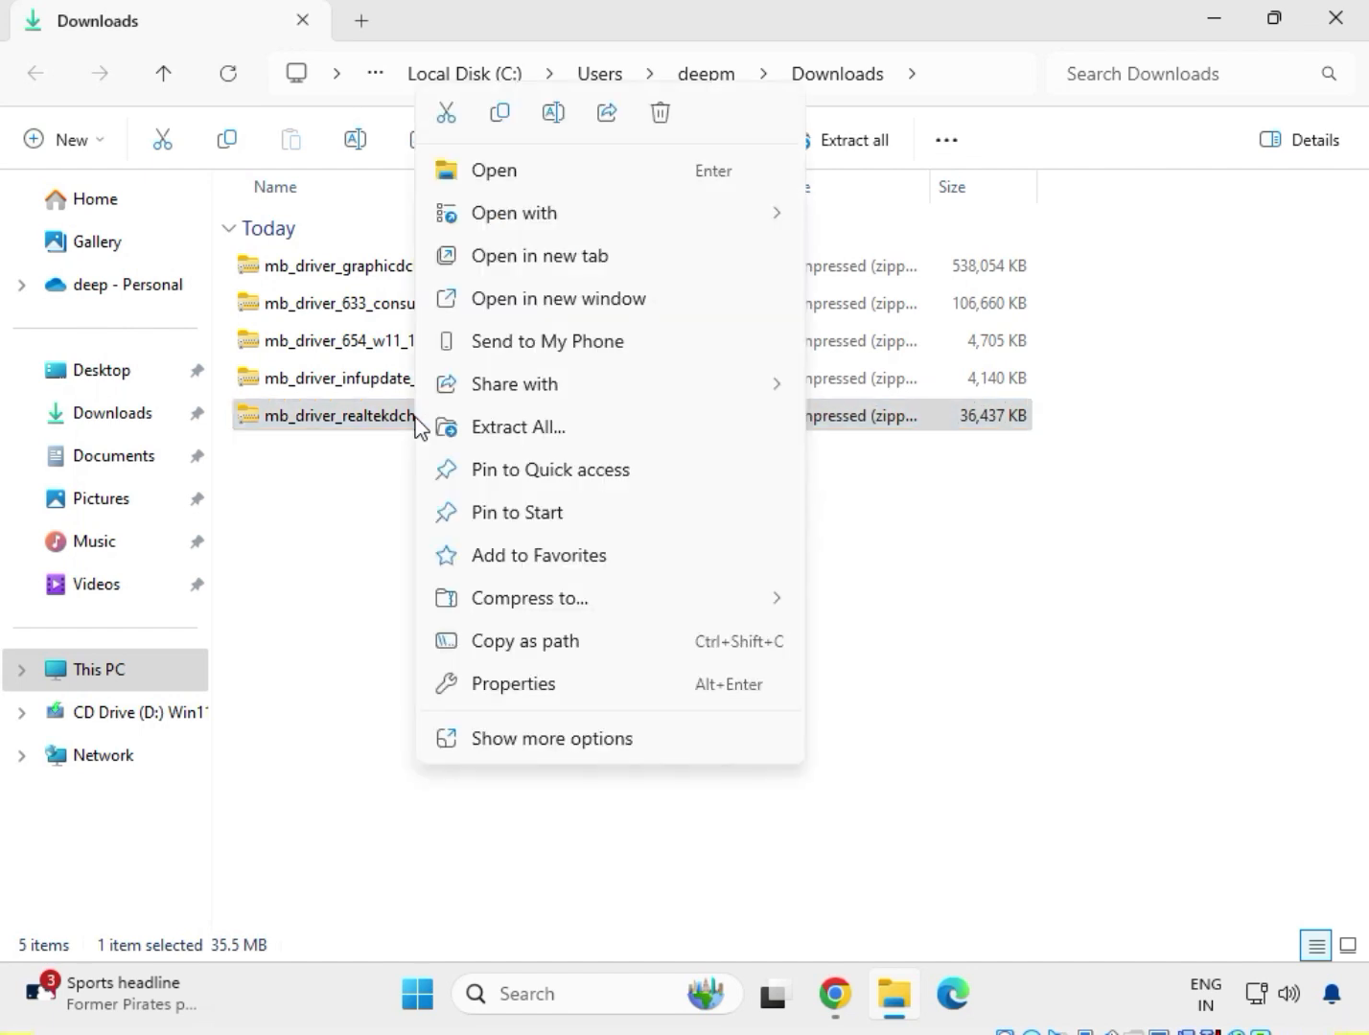
{"action": "left_click", "coordinate": [483, 433]}
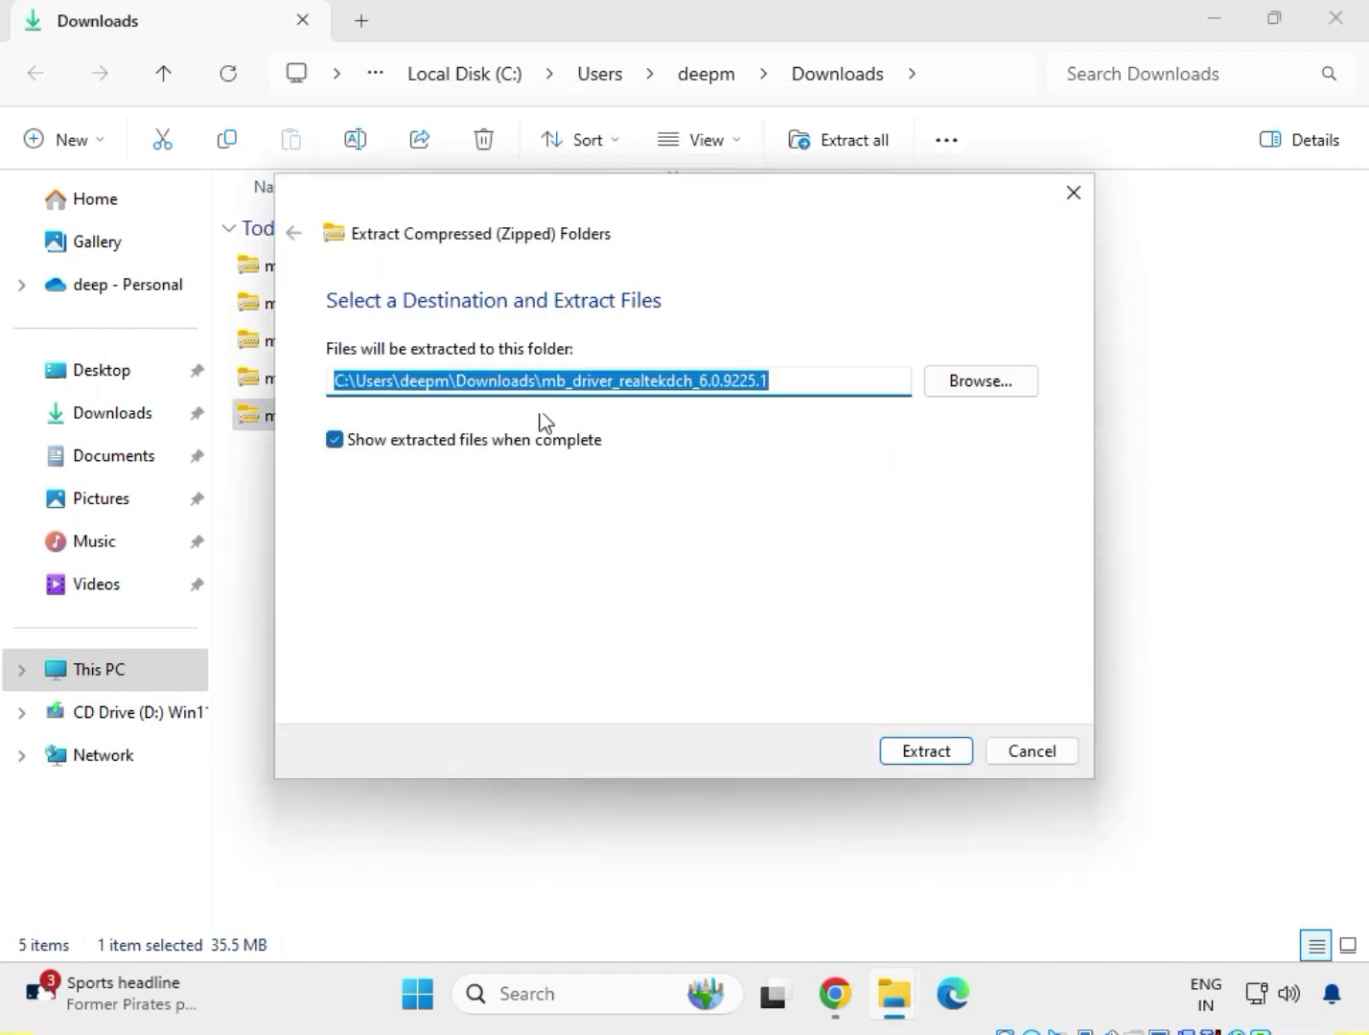
{"action": "left_click", "coordinate": [951, 752]}
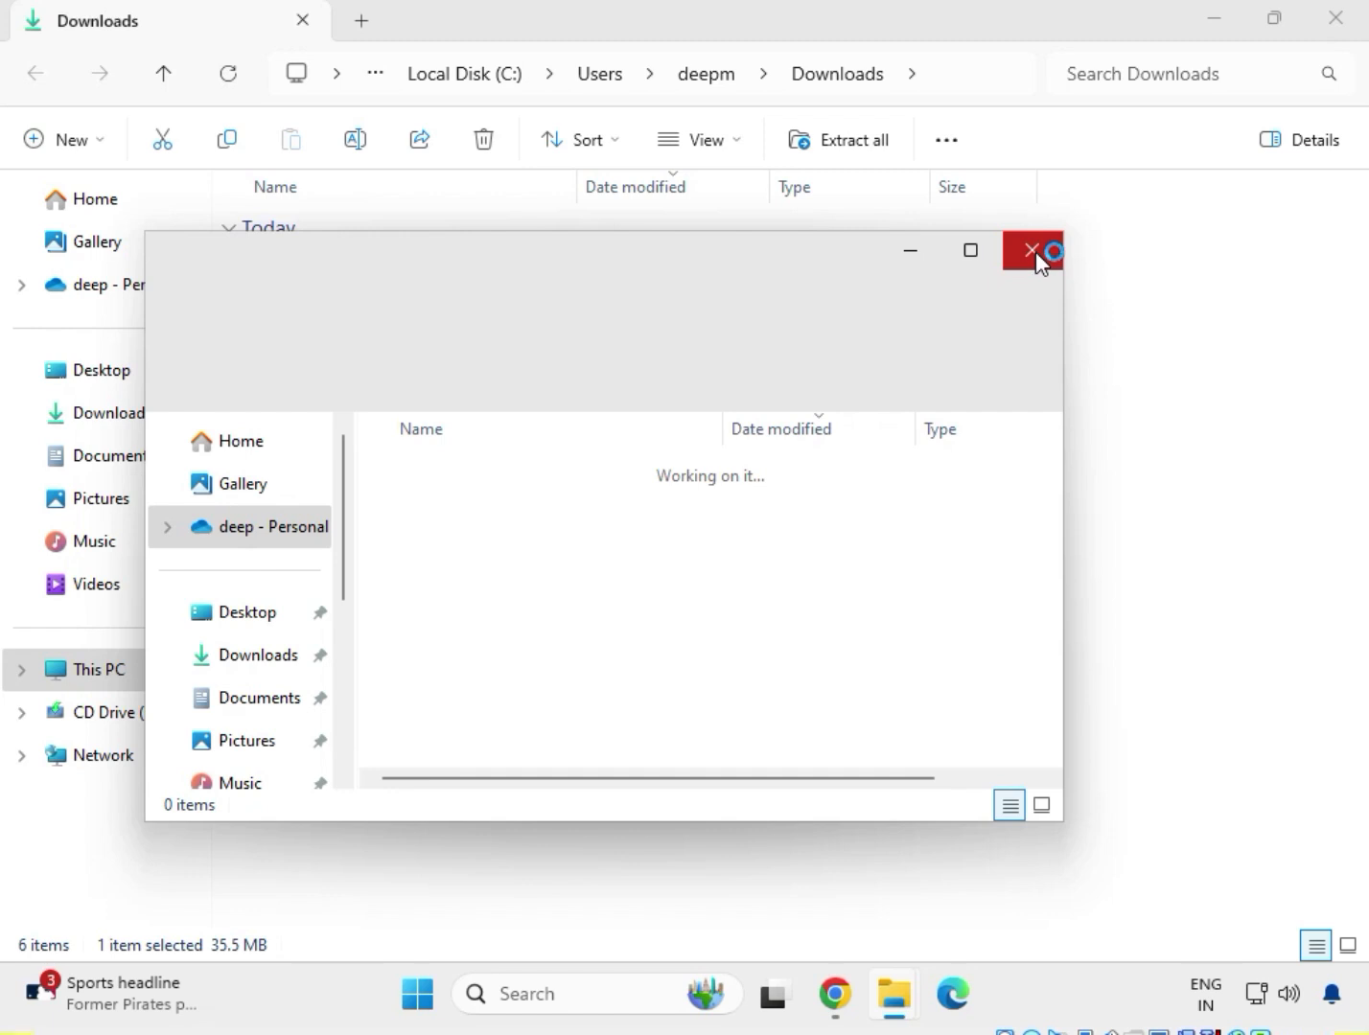
{"action": "left_click", "coordinate": [1036, 251]}
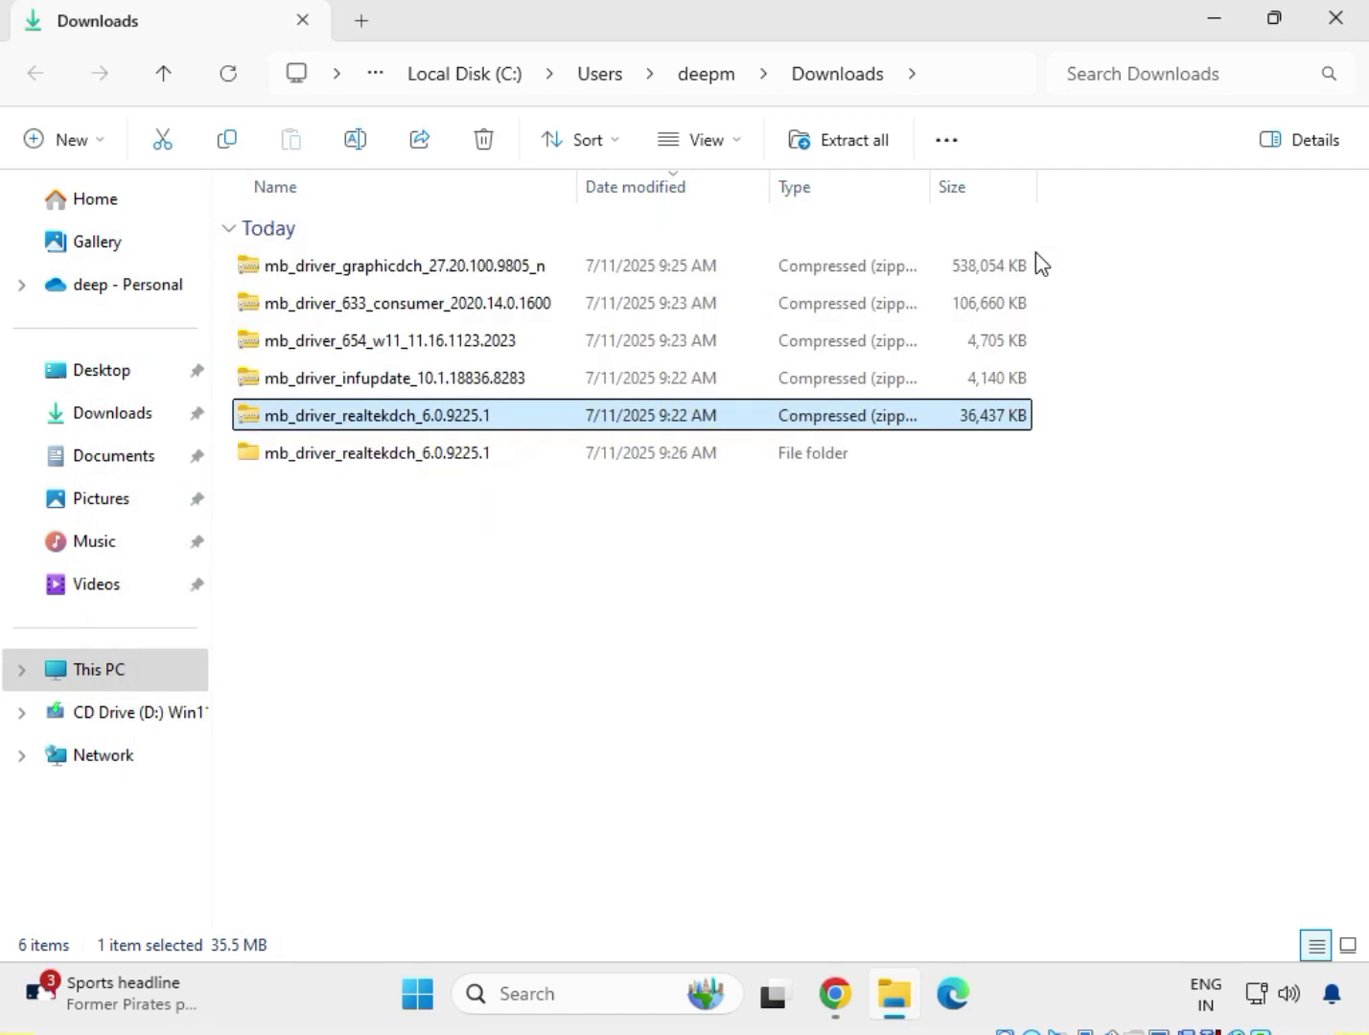
Extract the mb_driver_infupdate_10.1.18836.8283 archive to its default folder in Downloads and close the window showing the extracted files.
{"action": "left_click", "coordinate": [347, 388]}
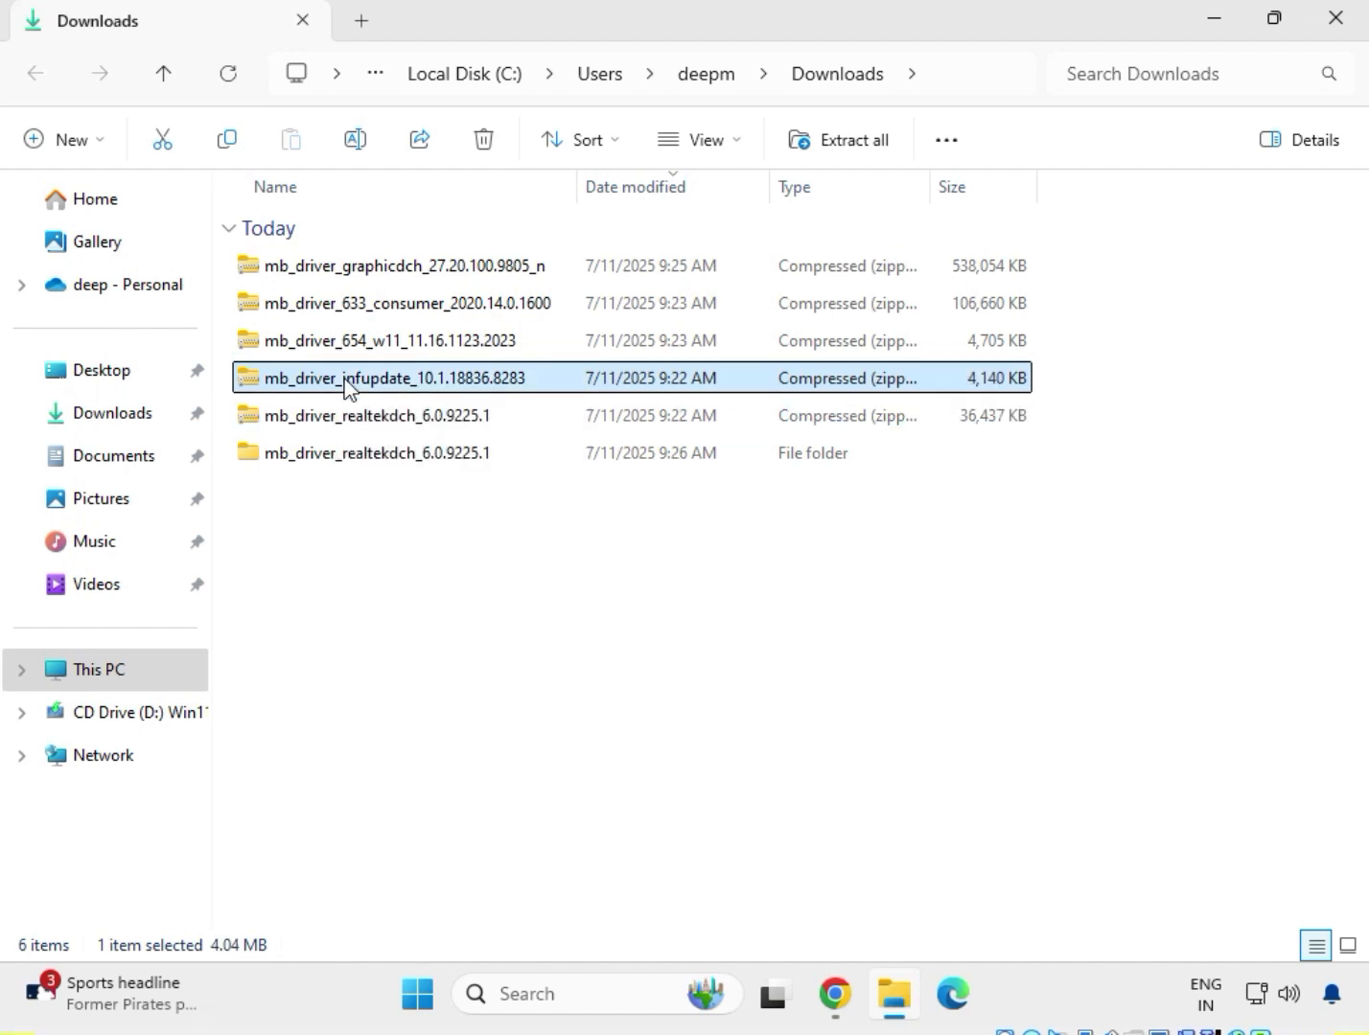
{"action": "right_click", "coordinate": [347, 387]}
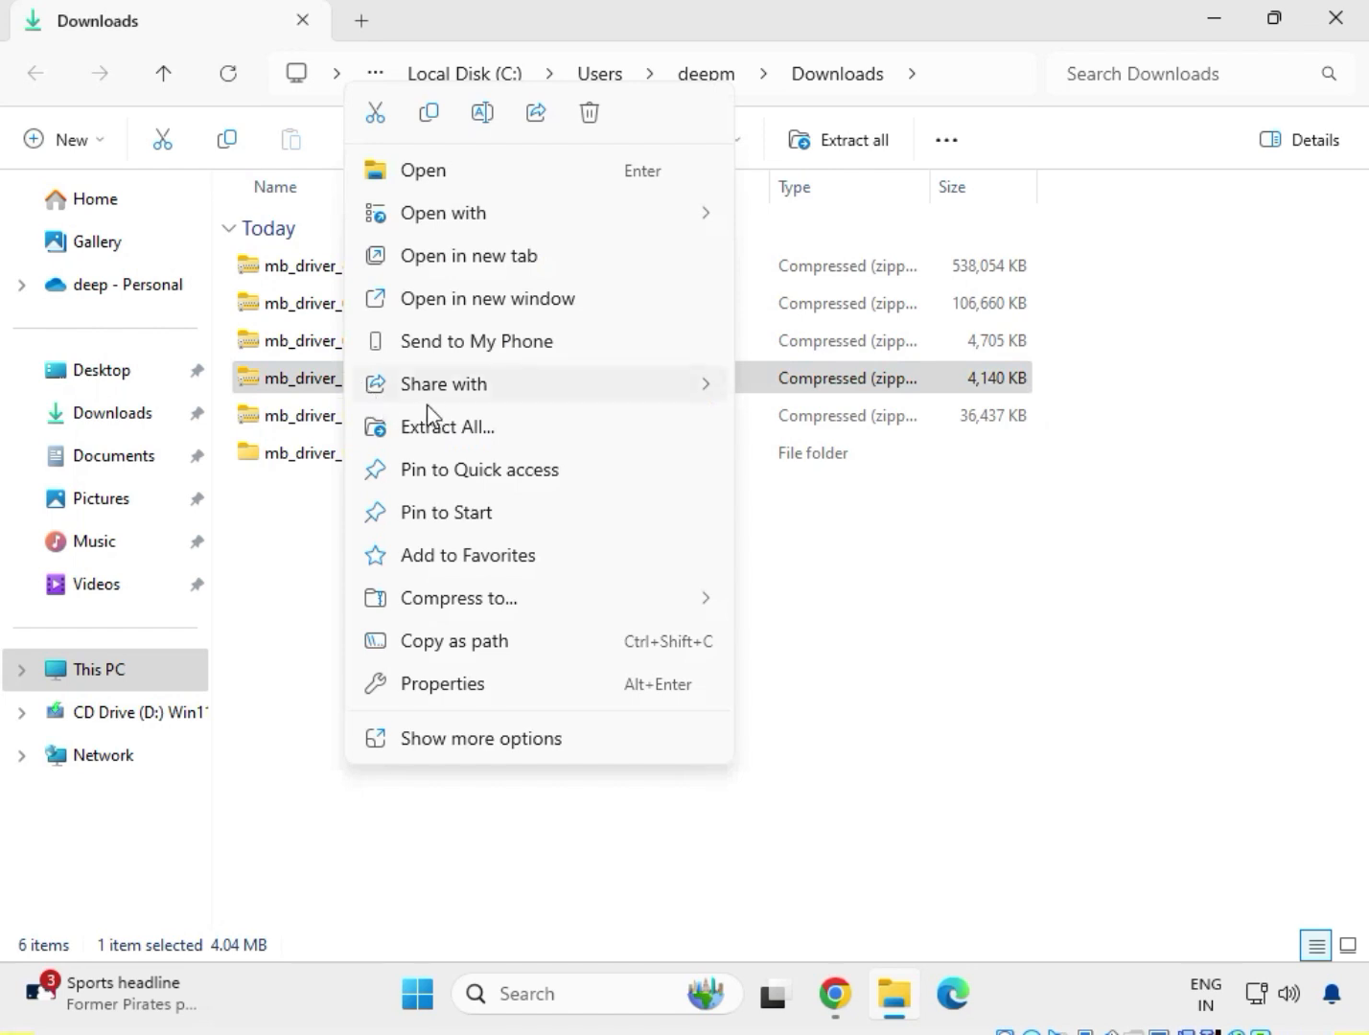
{"action": "left_click", "coordinate": [453, 427]}
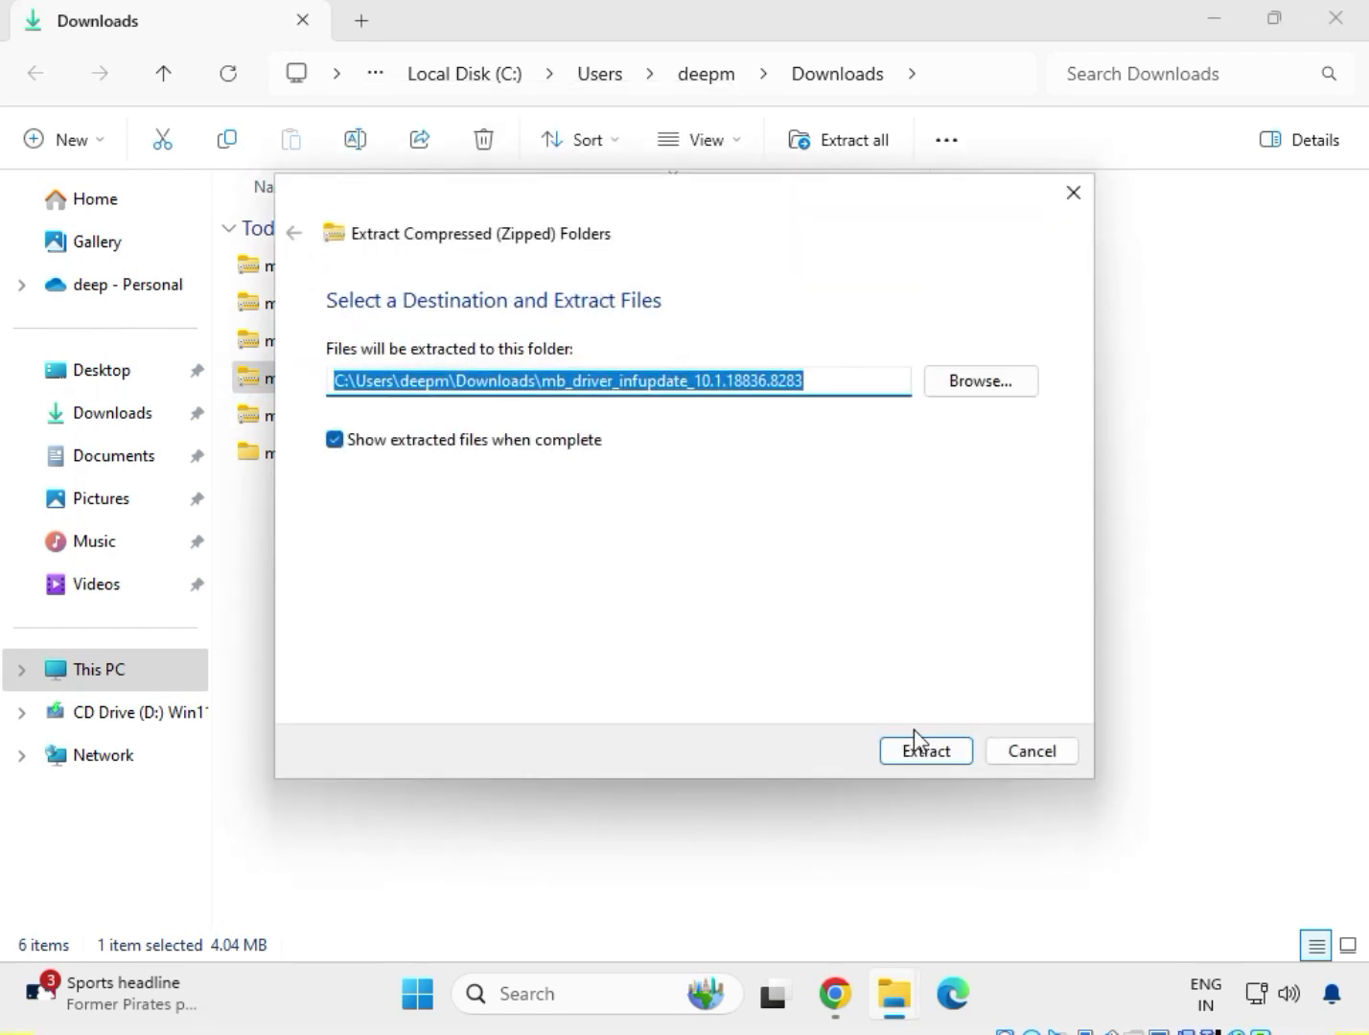
{"action": "left_click", "coordinate": [925, 753]}
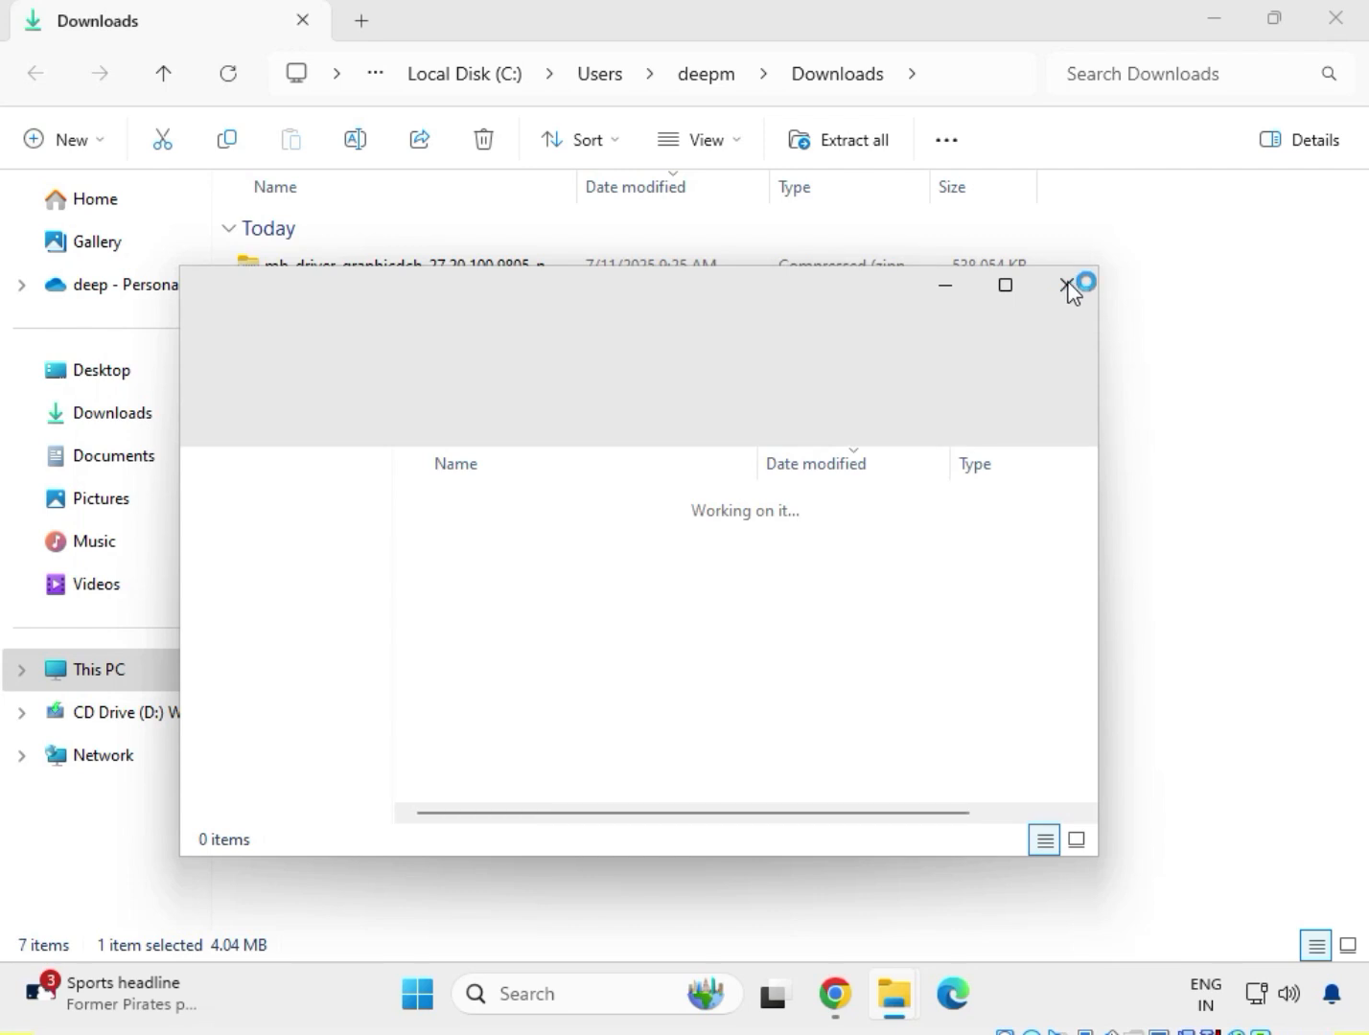
{"action": "left_click", "coordinate": [1067, 287]}
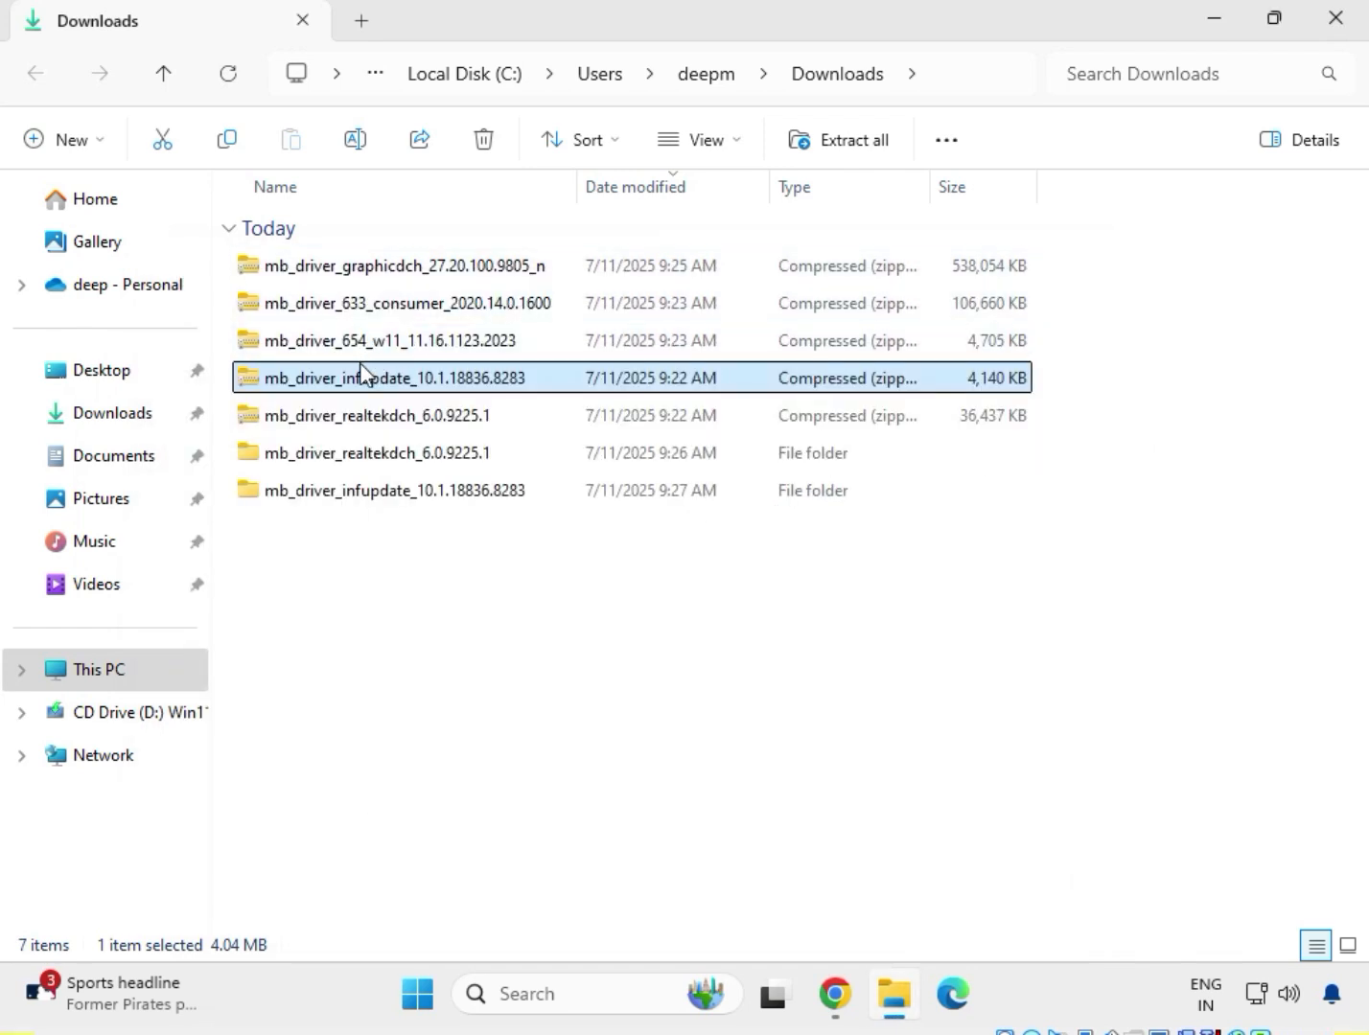
Extract the mb_driver_654_w11_11.16.1123.2023 archive to its default folder in Downloads and close the window showing the extracted files.
{"action": "left_click", "coordinate": [360, 349]}
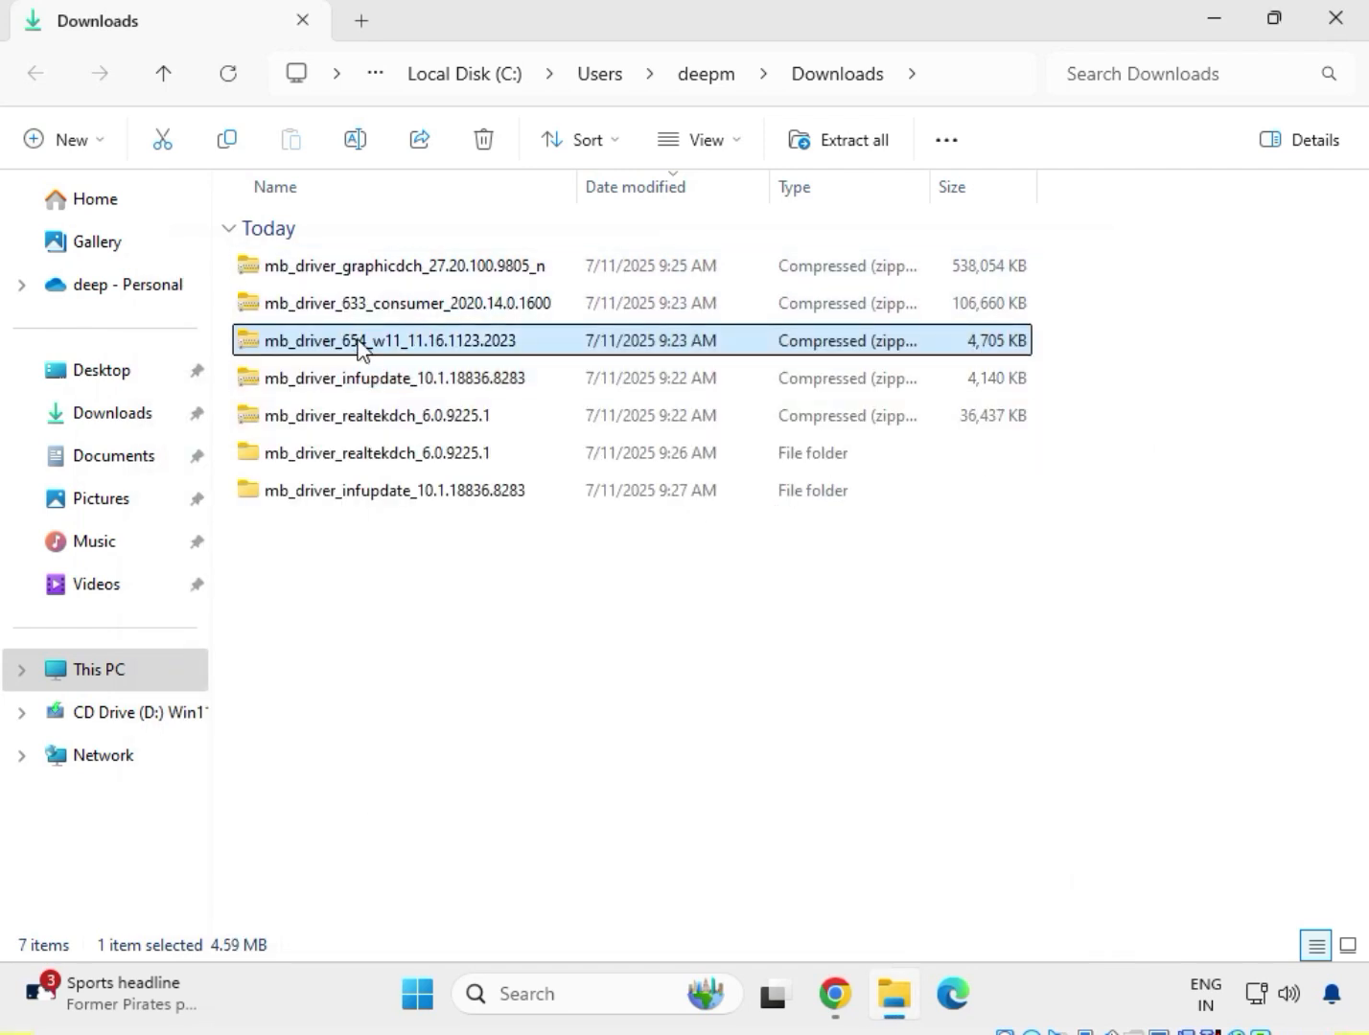
{"action": "right_click", "coordinate": [359, 348]}
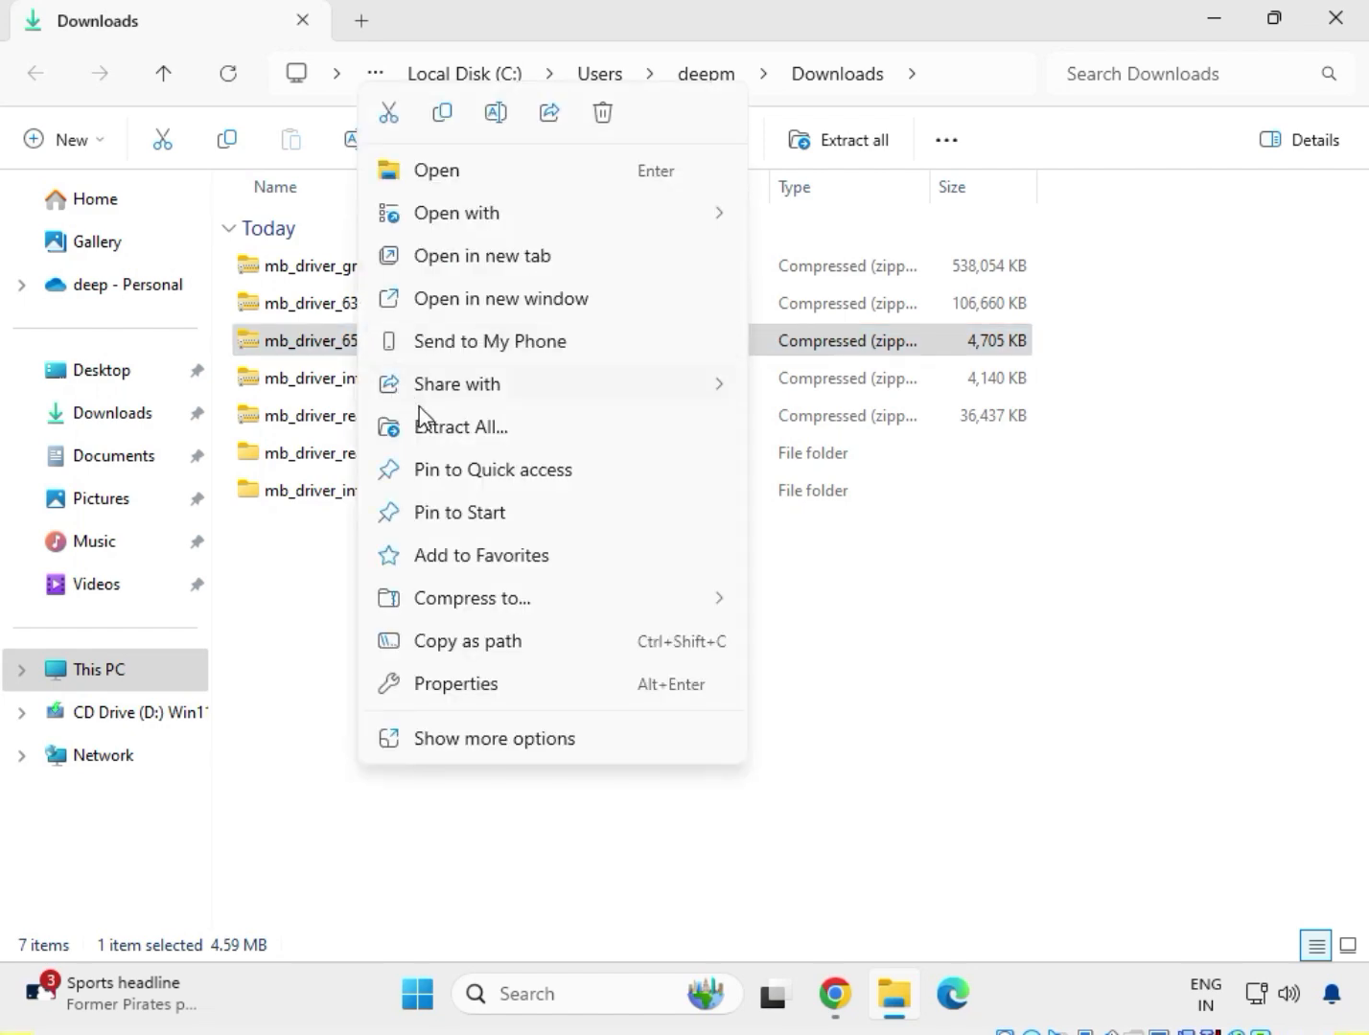
{"action": "left_click", "coordinate": [431, 431]}
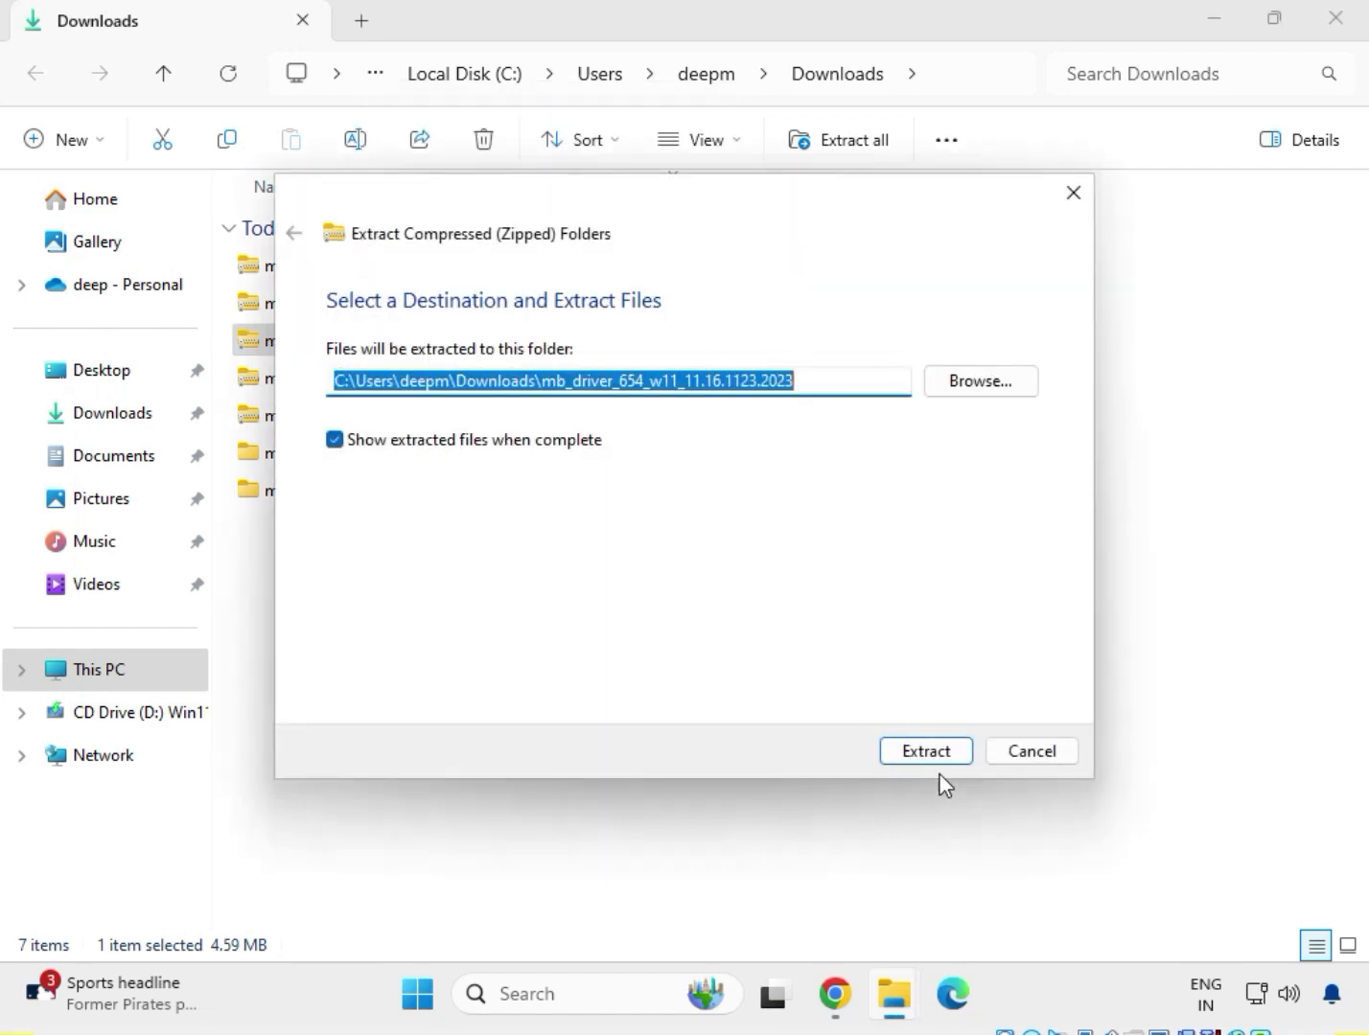
{"action": "left_click", "coordinate": [946, 763]}
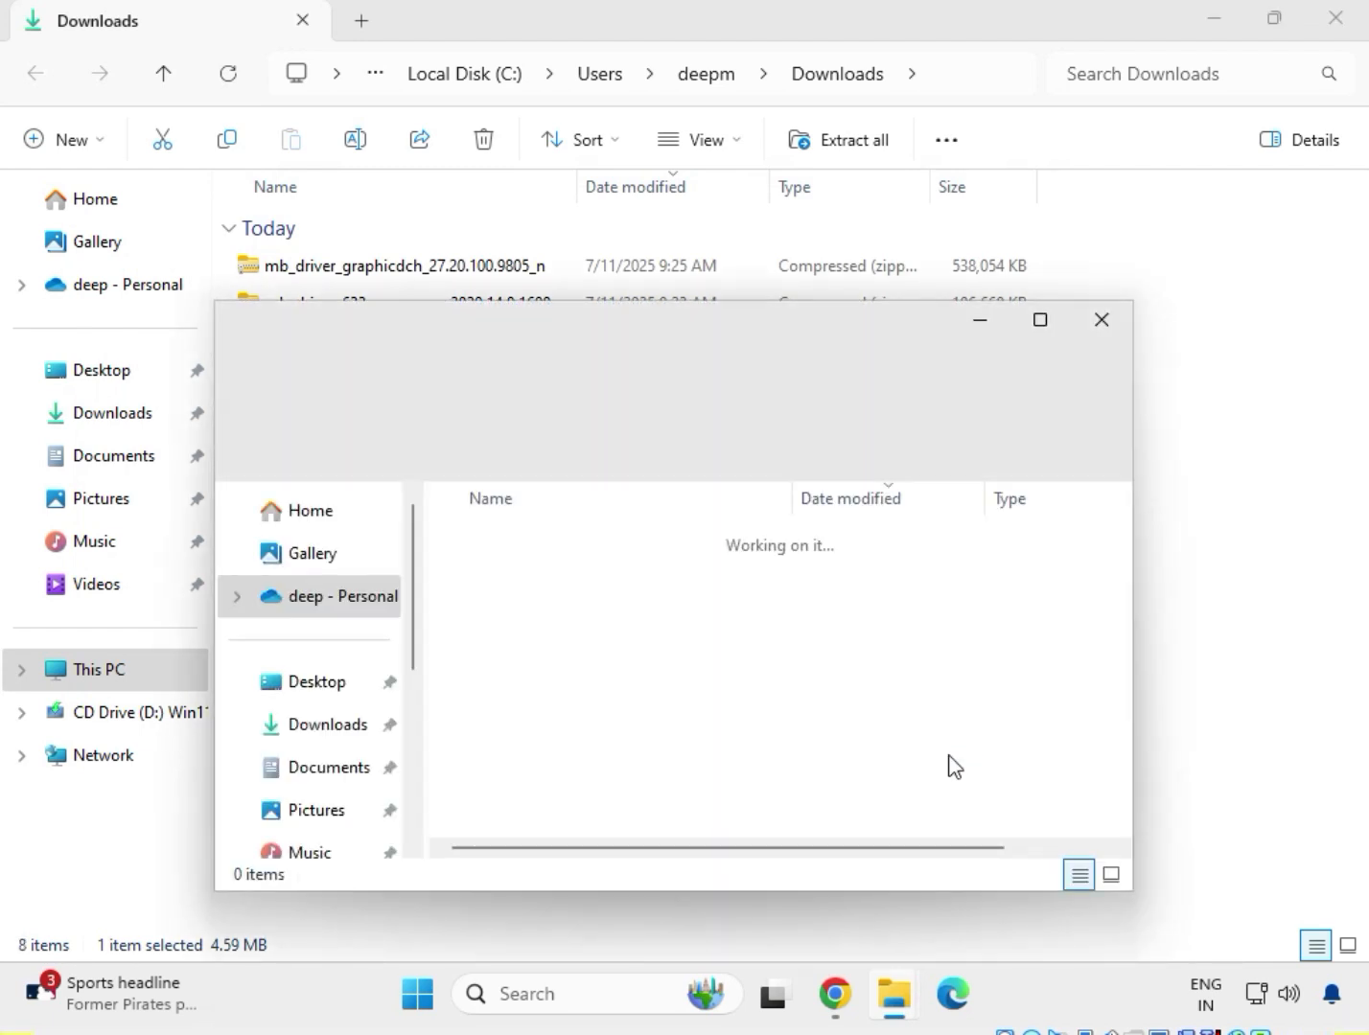
{"action": "left_click", "coordinate": [1095, 328]}
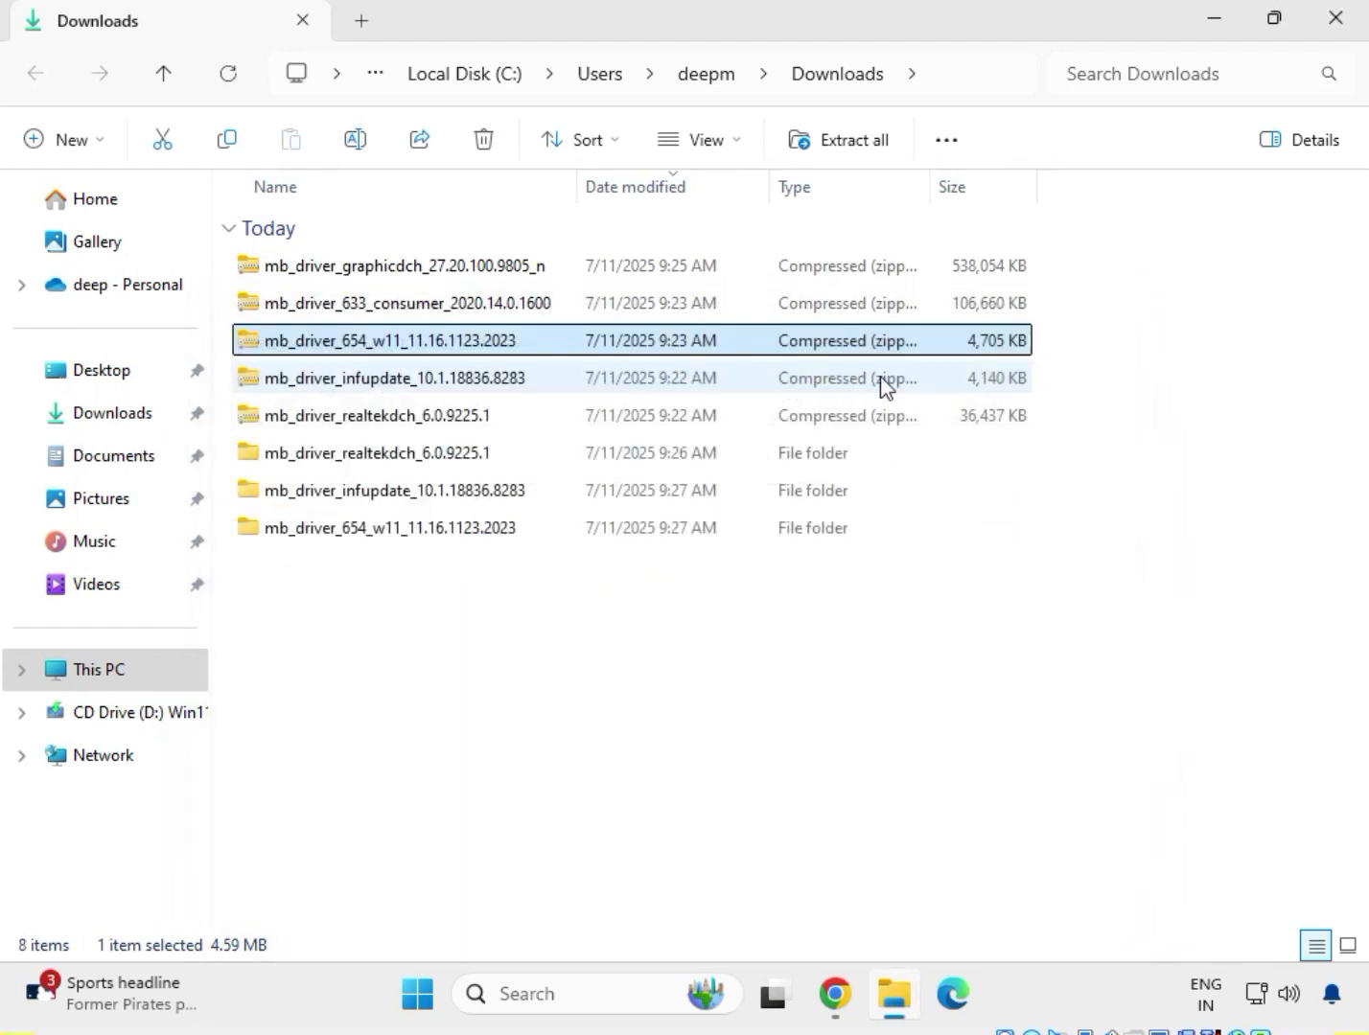
Extract the mb_driver_633_consumer_2020.14.0.1600 archive to its default folder in Downloads and close the window showing the extracted files.
{"action": "left_click", "coordinate": [326, 305]}
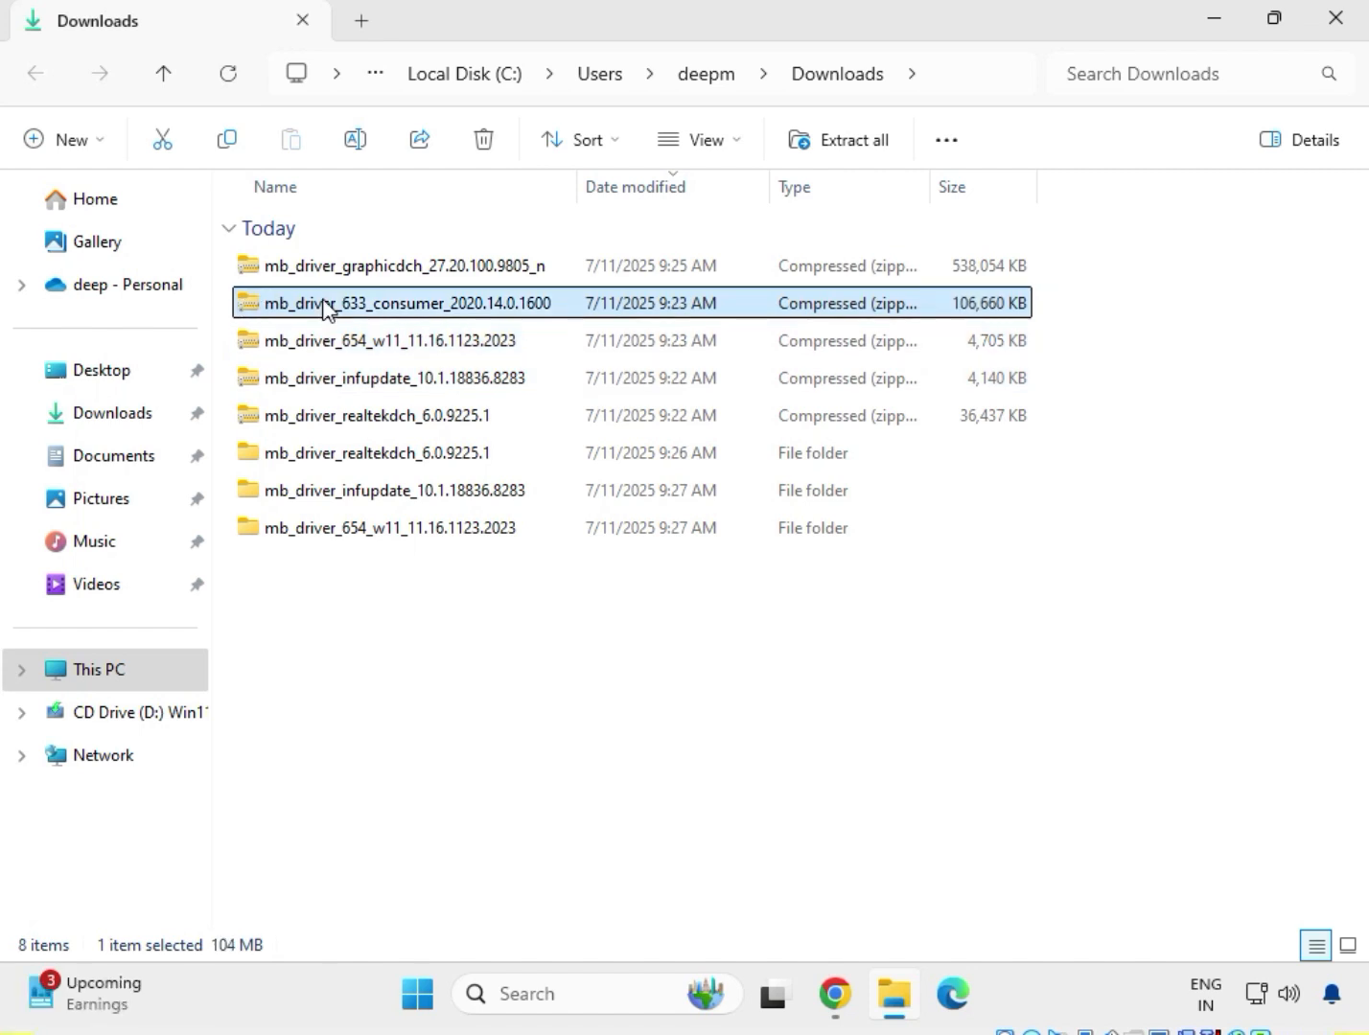
{"action": "right_click", "coordinate": [326, 306]}
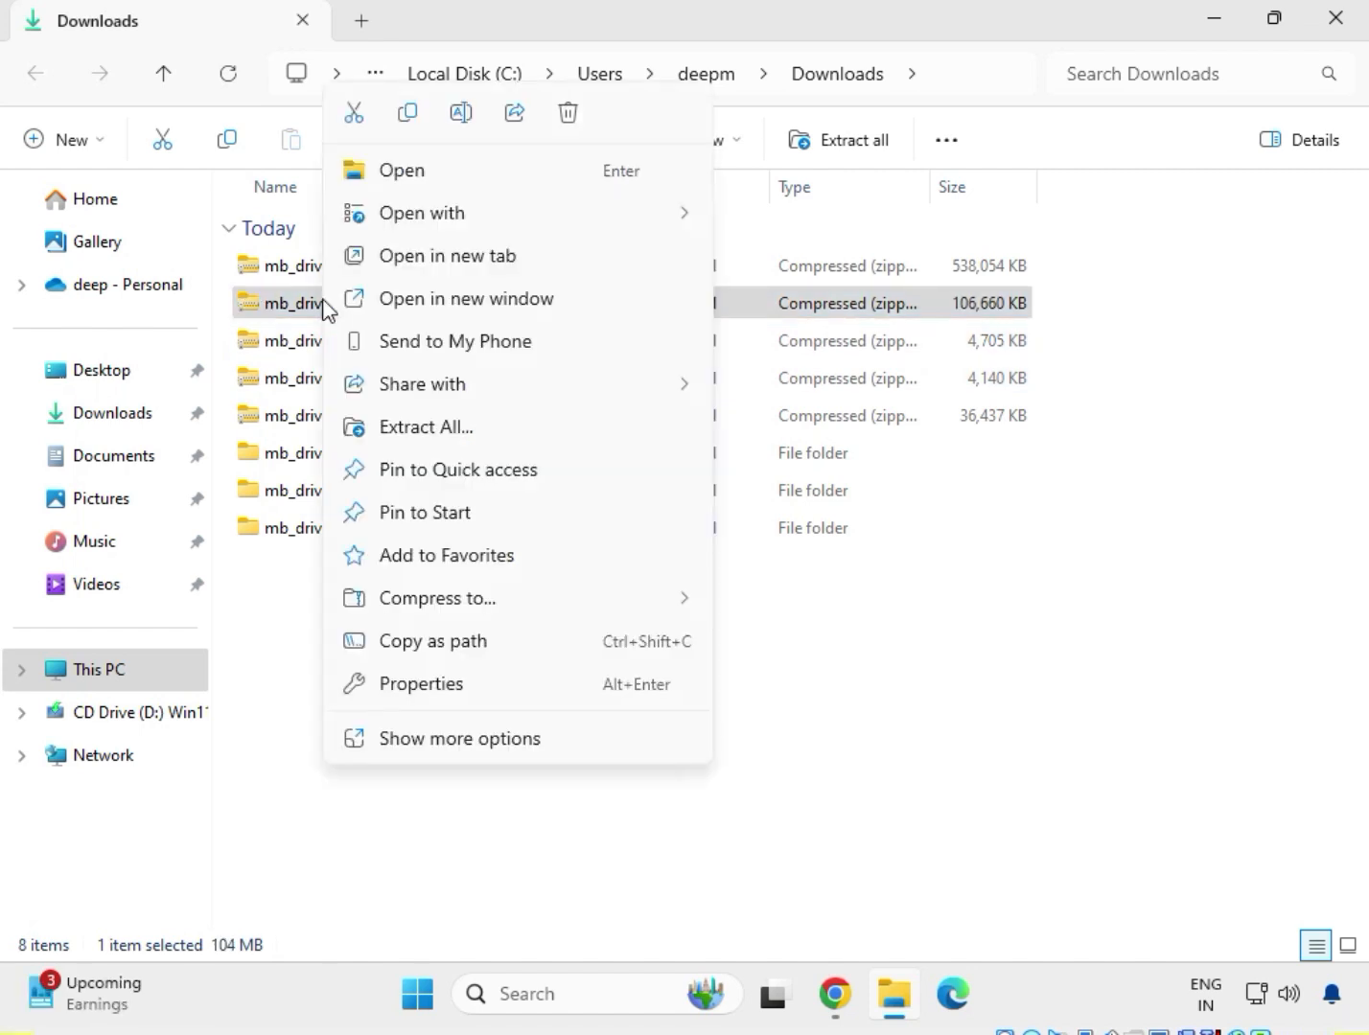
{"action": "left_click", "coordinate": [424, 434]}
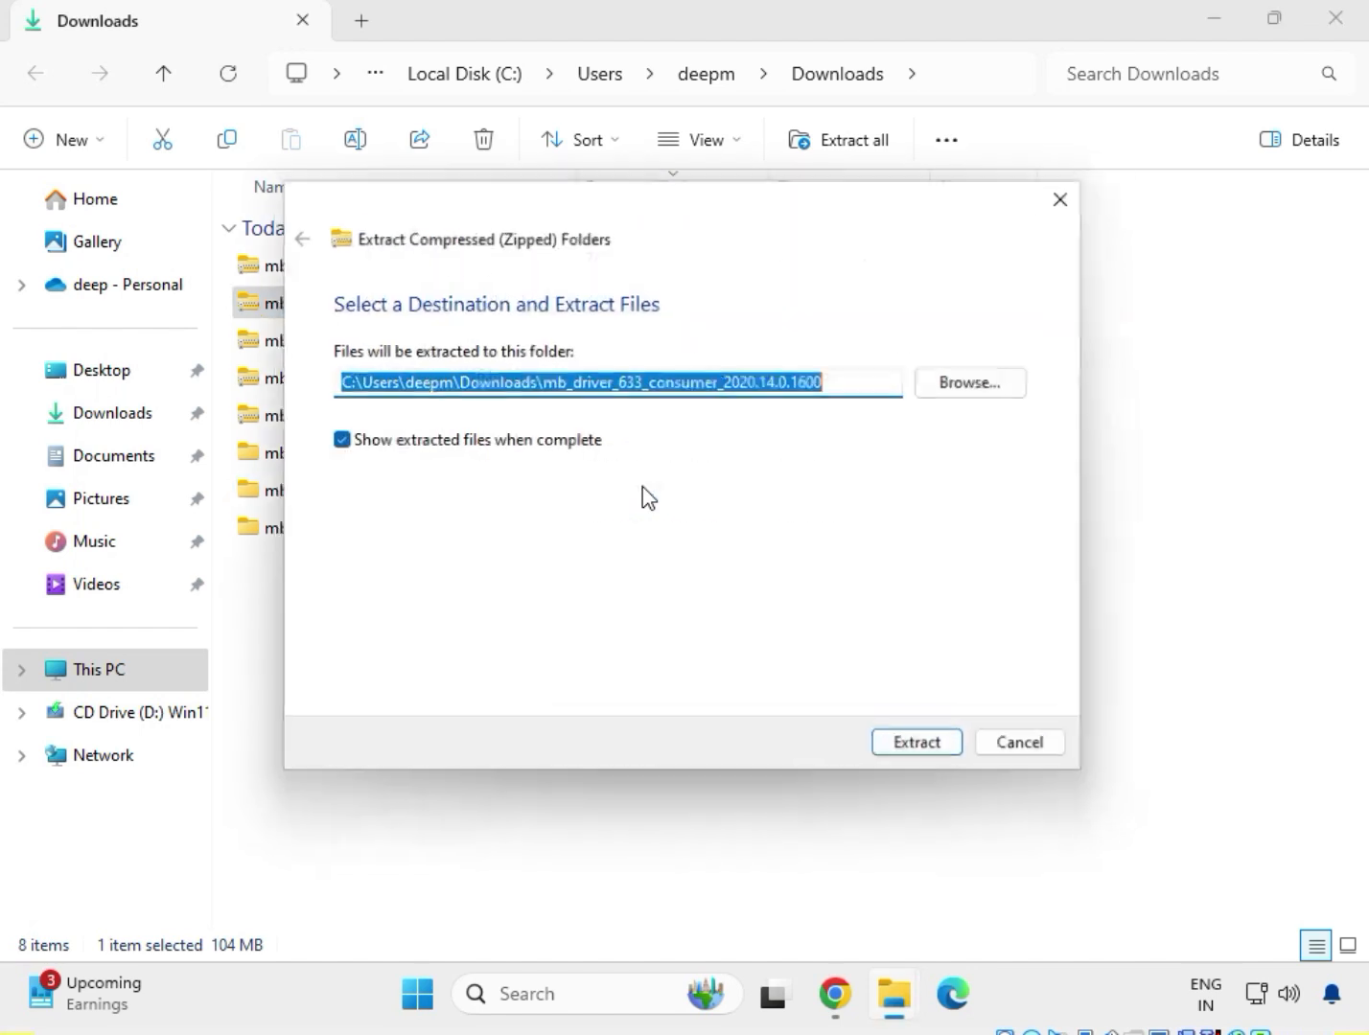
{"action": "left_click", "coordinate": [921, 758]}
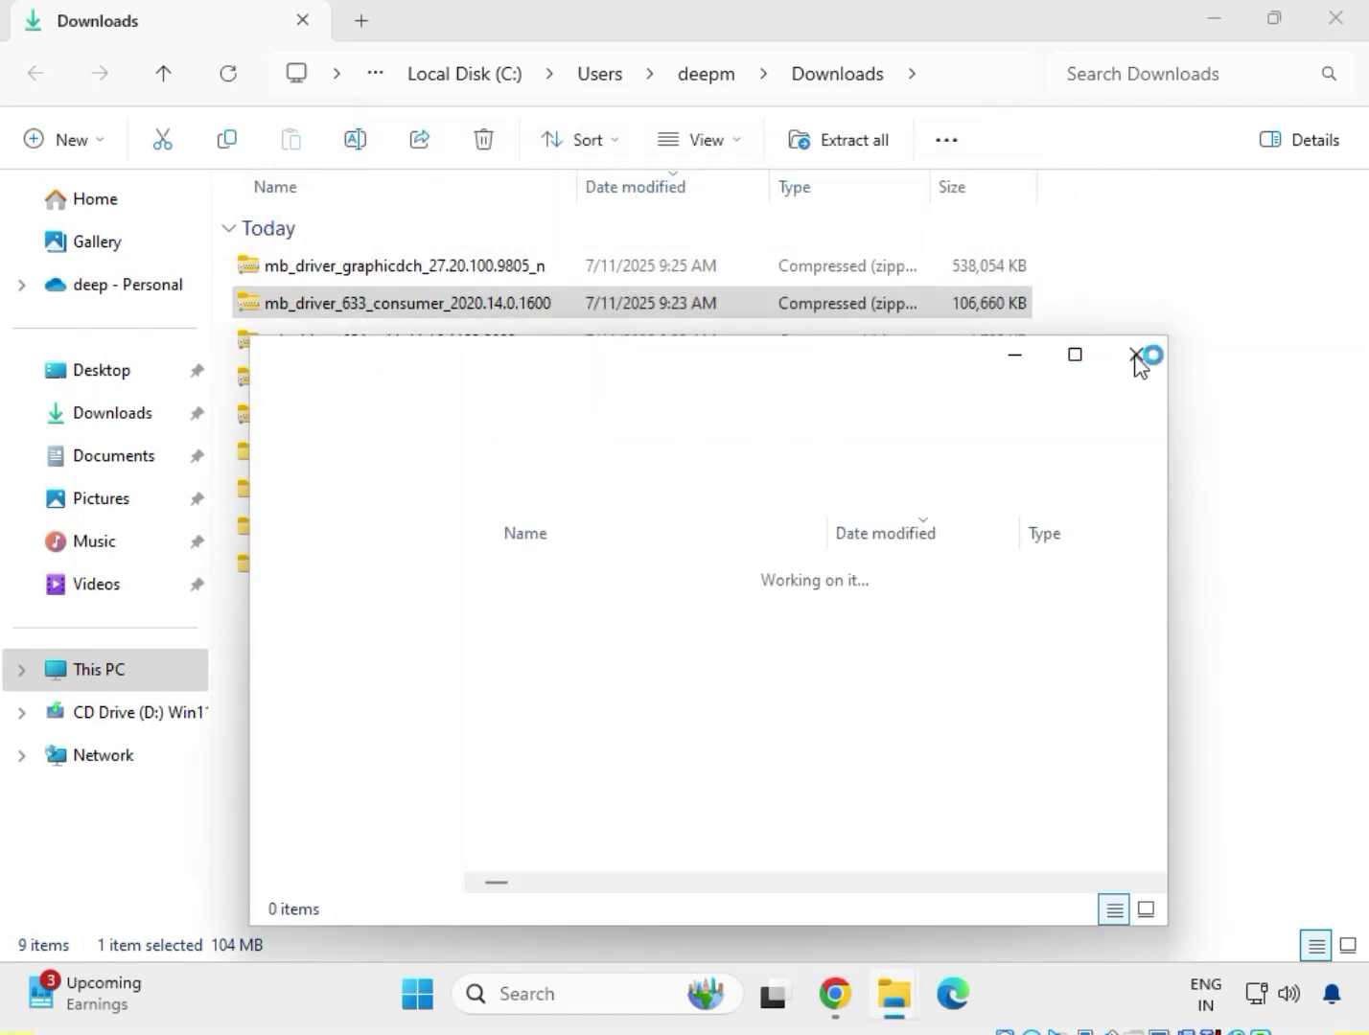
{"action": "left_click", "coordinate": [1140, 357]}
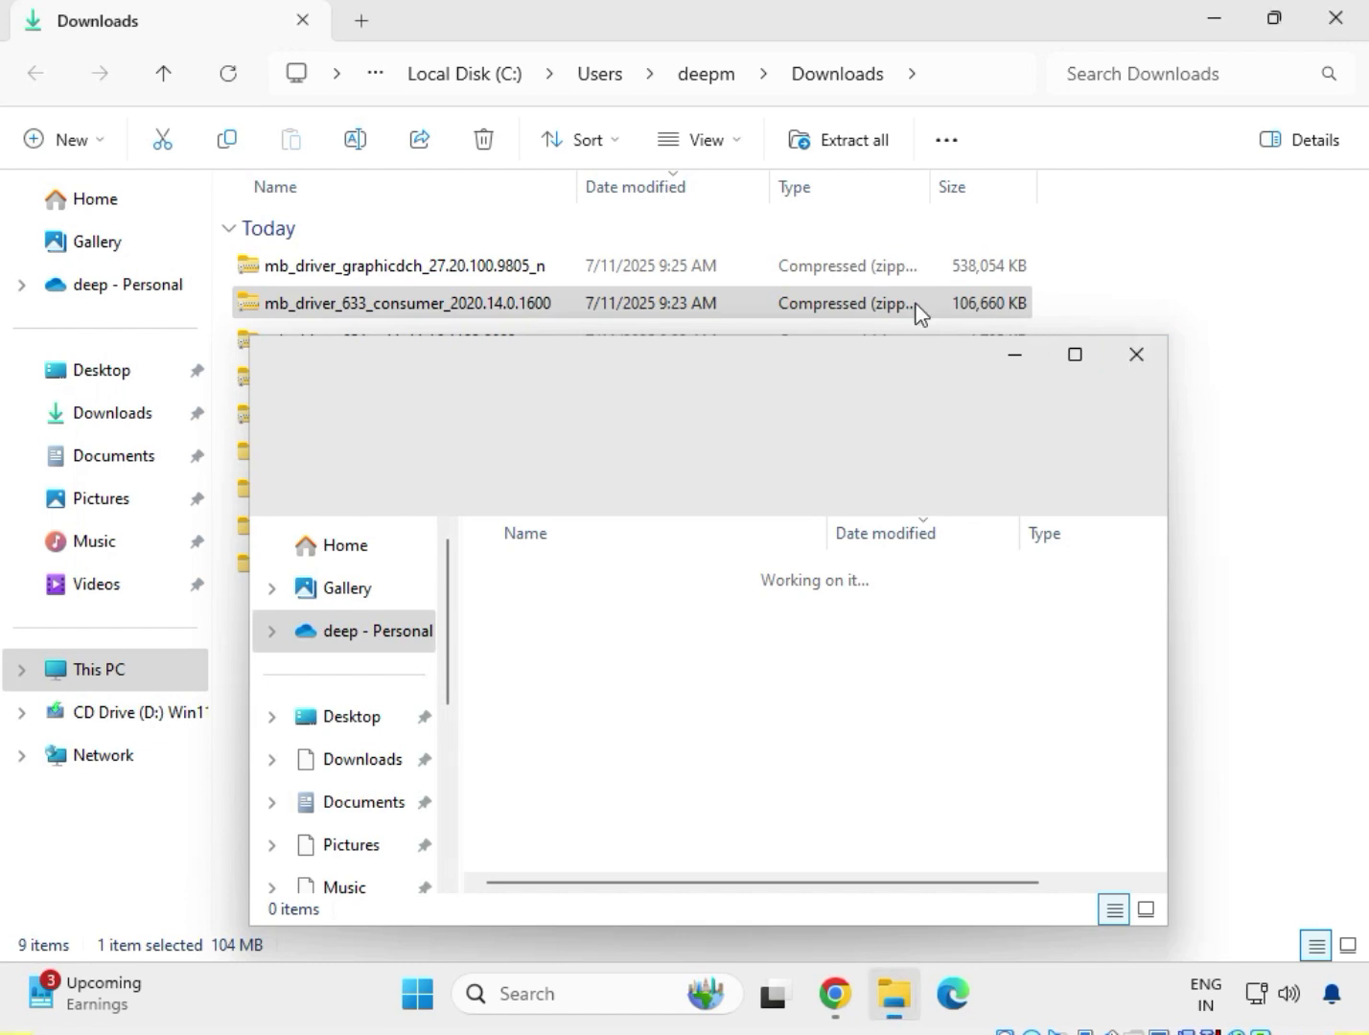
Extract the mb_driver_graphicdch_27.20.100.9805_n archive to its default folder in Downloads and close the window showing the extracted files.
{"action": "left_click", "coordinate": [472, 268]}
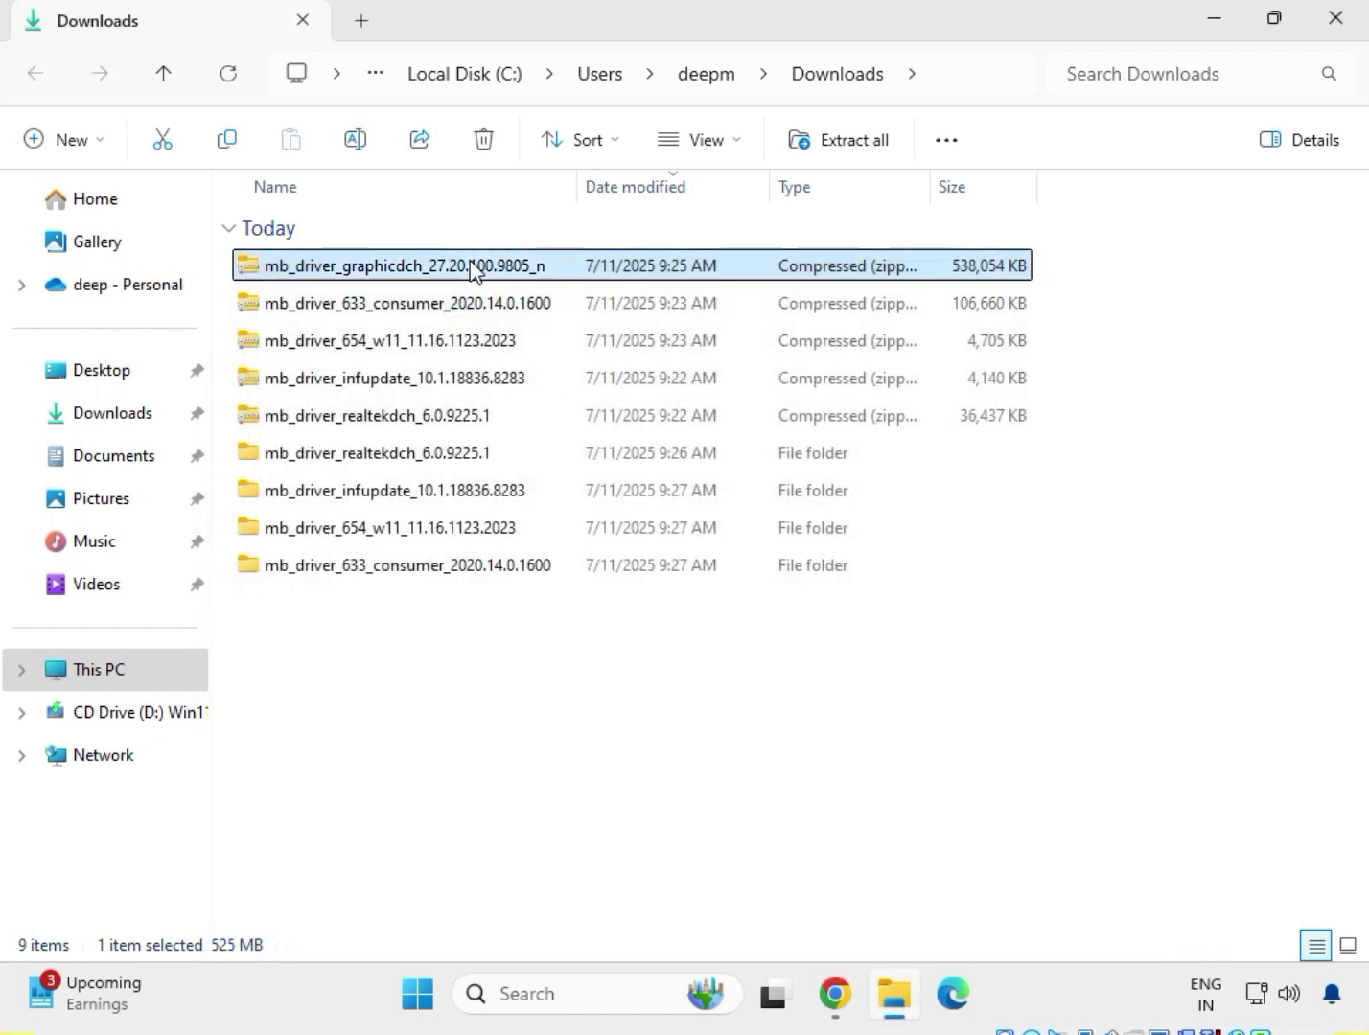
{"action": "right_click", "coordinate": [473, 270]}
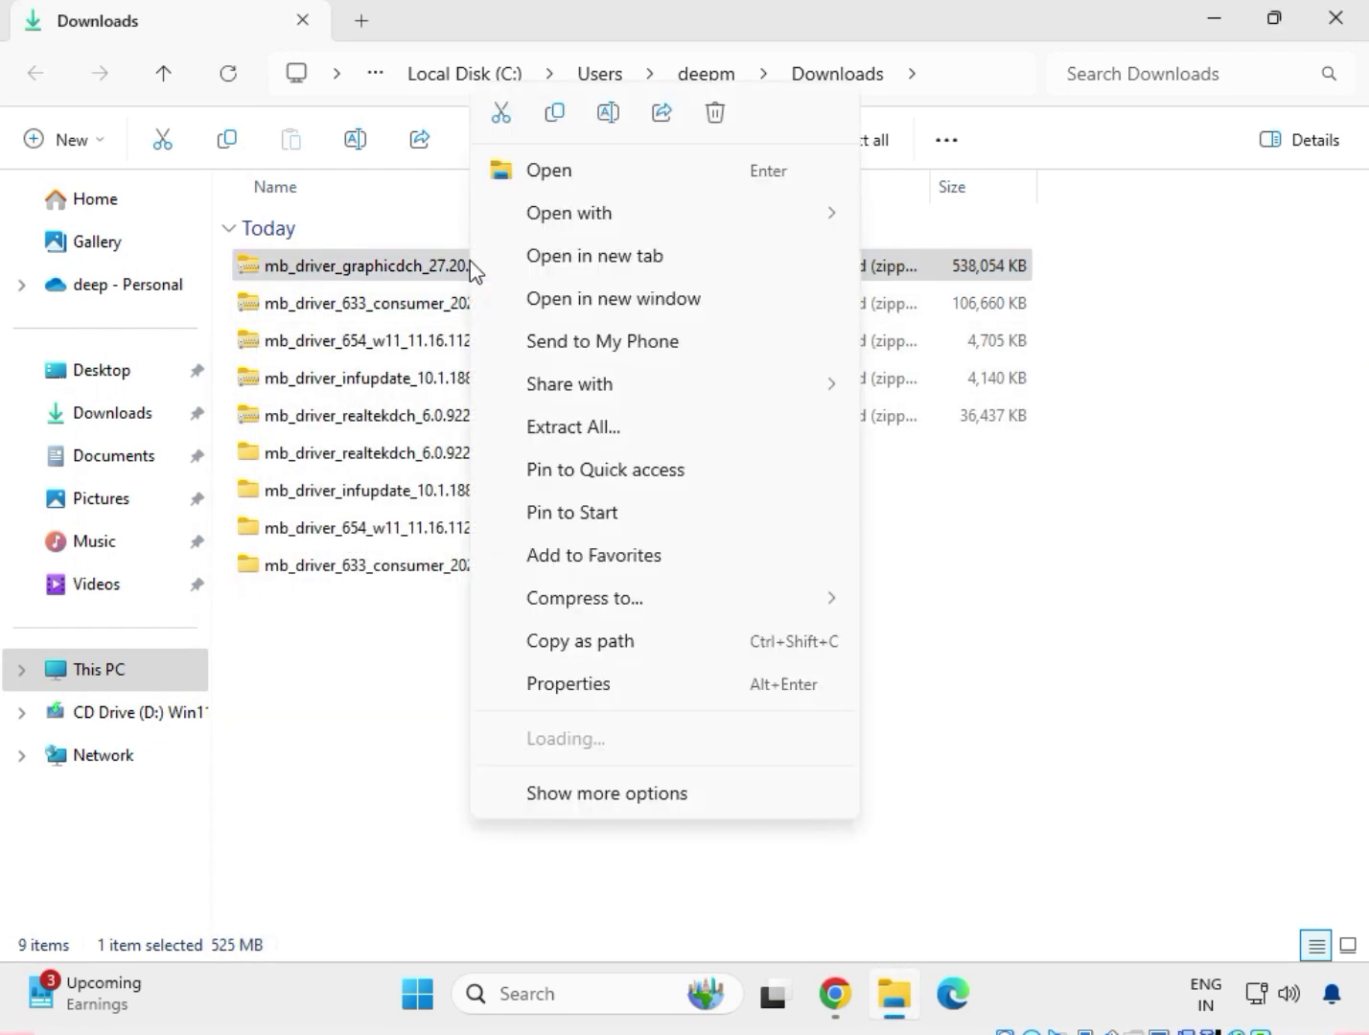
{"action": "left_click", "coordinate": [606, 427]}
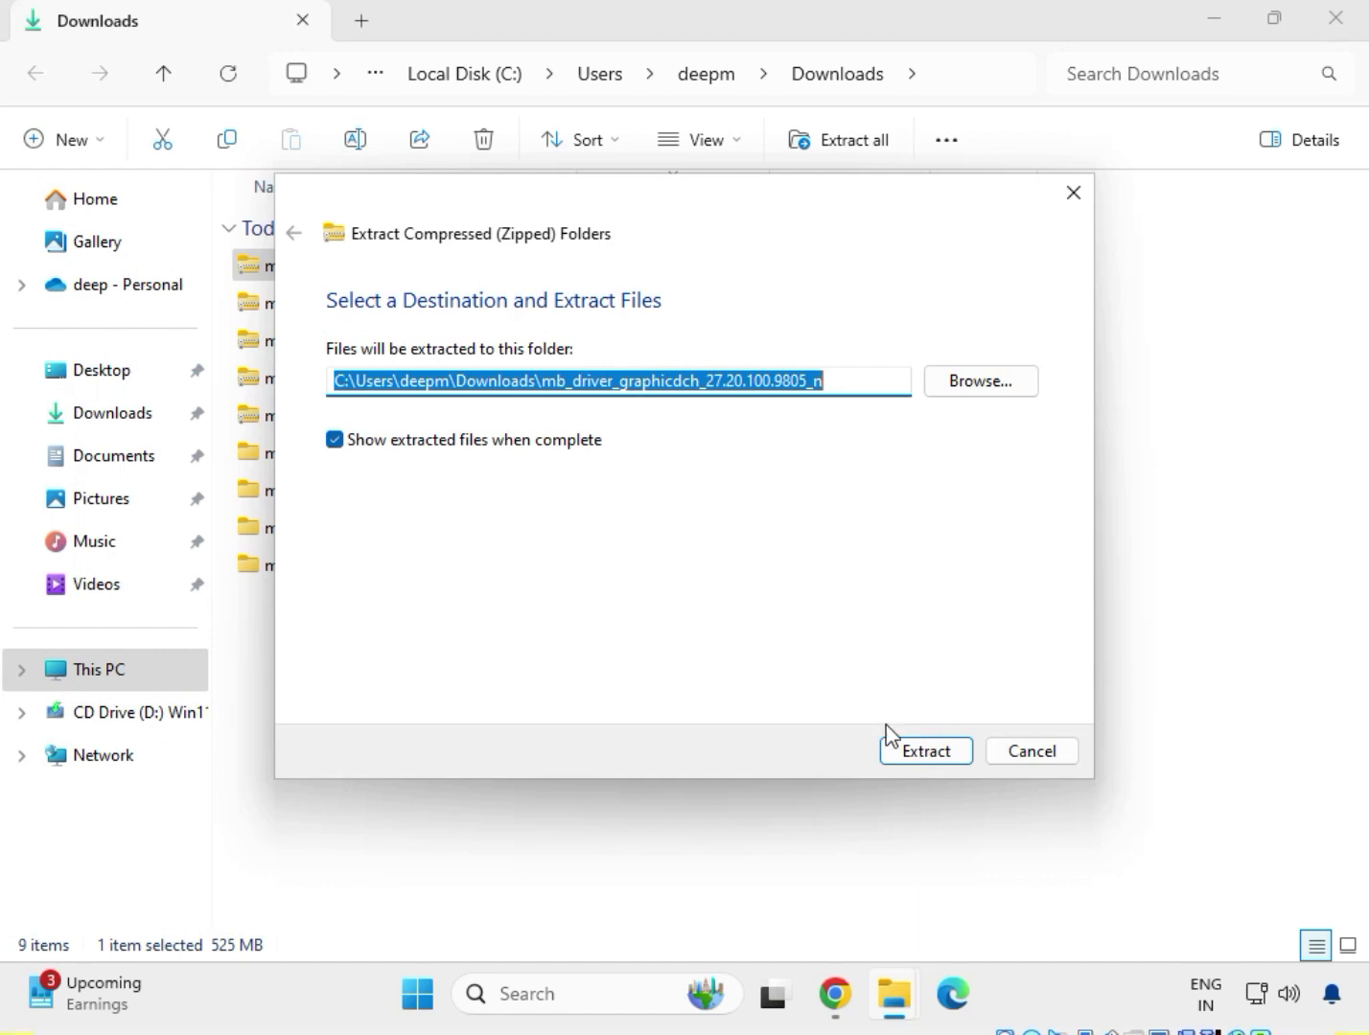
{"action": "left_click", "coordinate": [908, 752]}
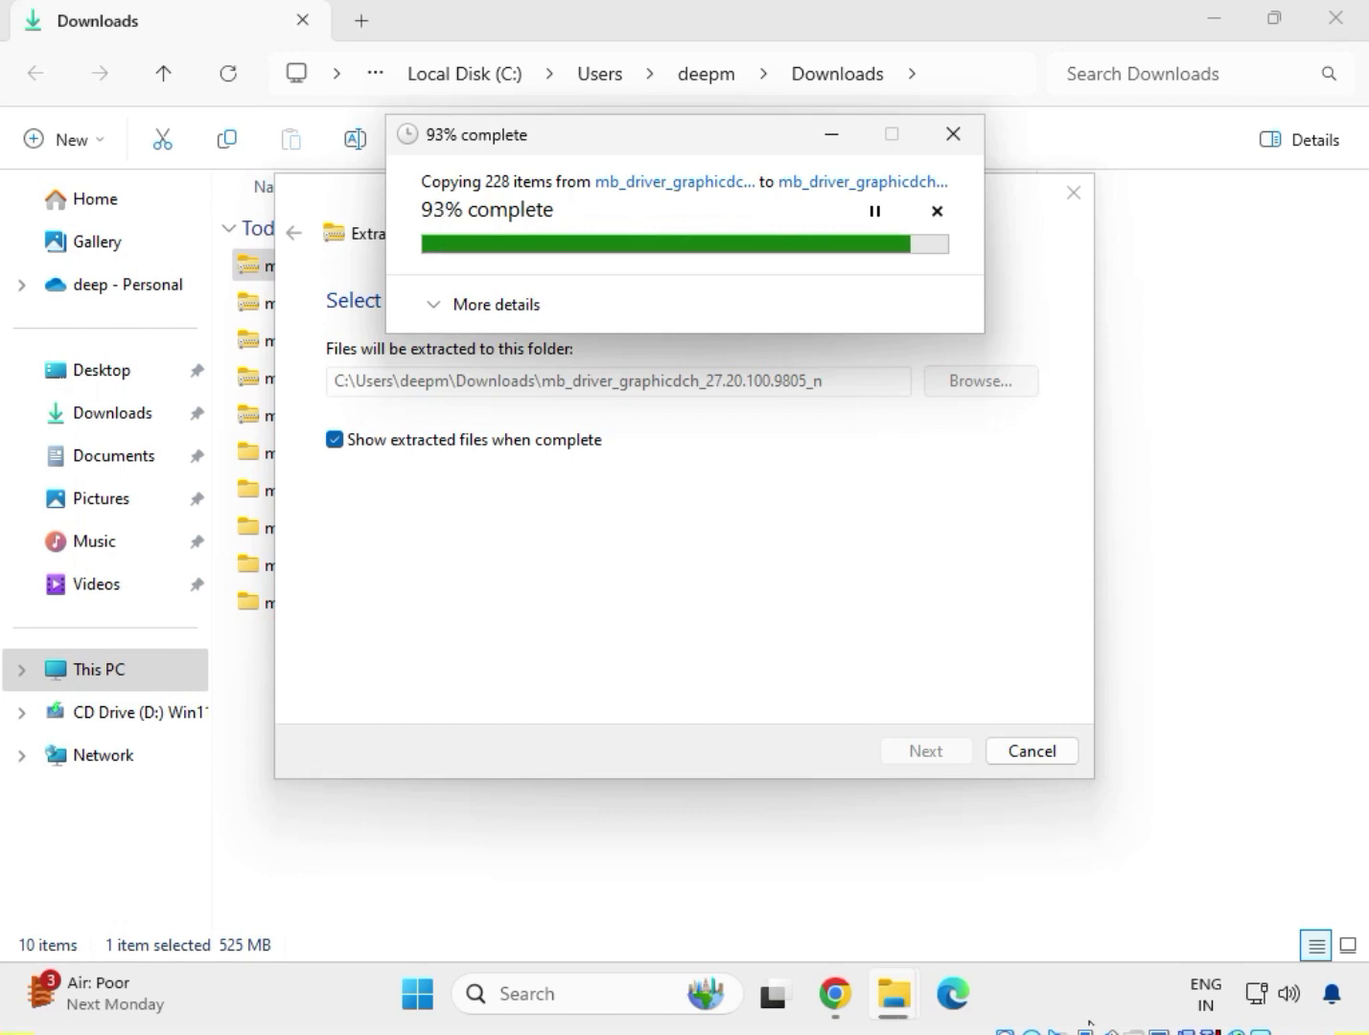
{"action": "left_click", "coordinate": [1168, 21]}
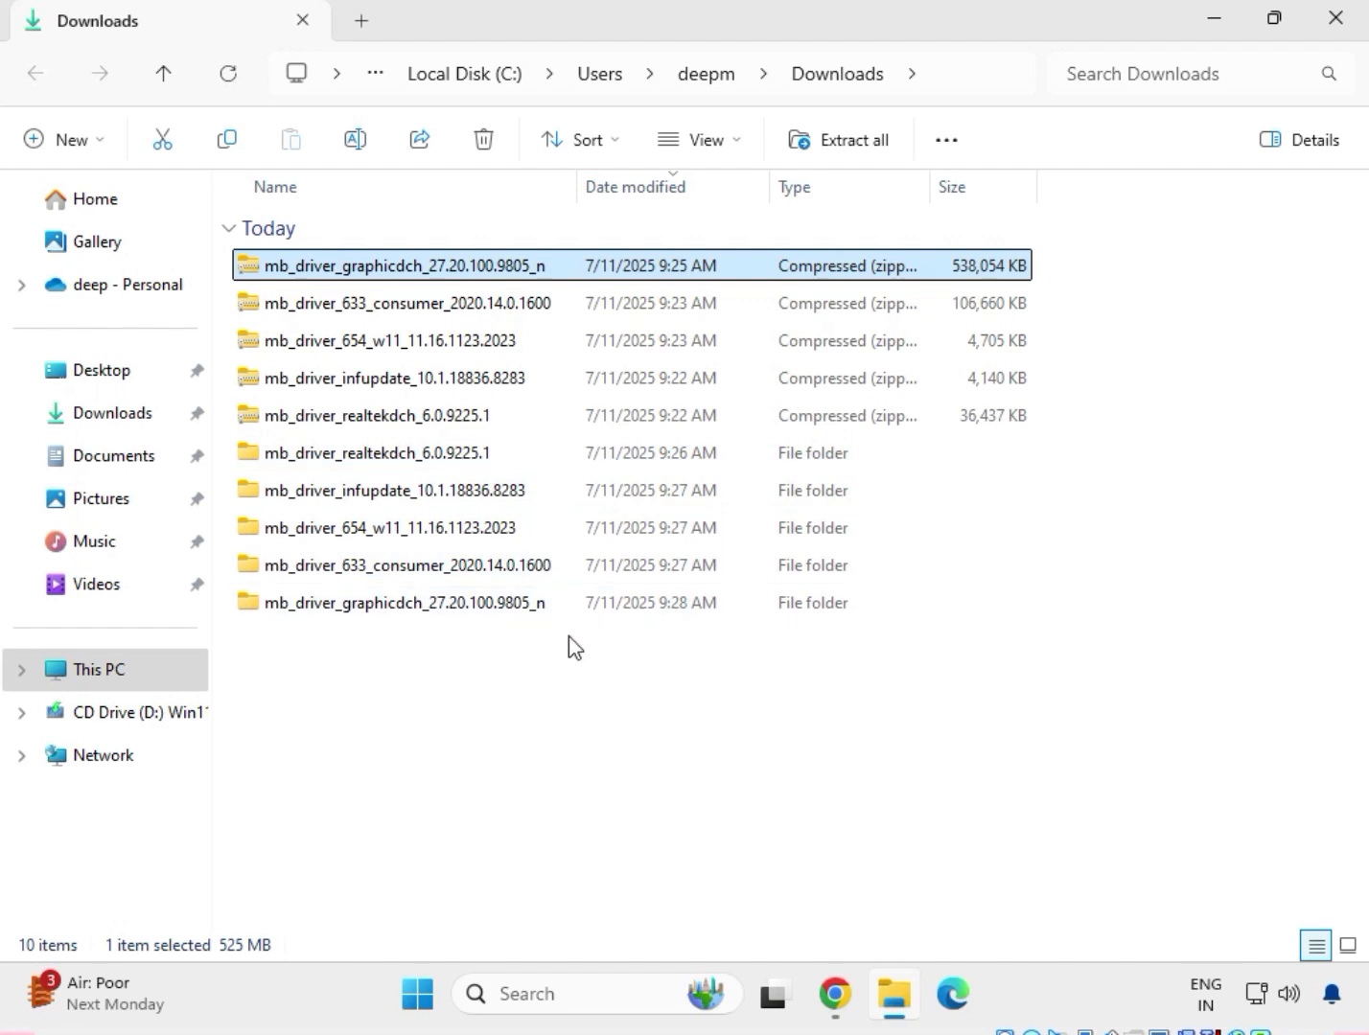
Delete the five zip archives from Downloads, keeping only the extracted driver folders.
{"action": "left_click_drag", "start_coordinate": [573, 647], "coordinate": [446, 455]}
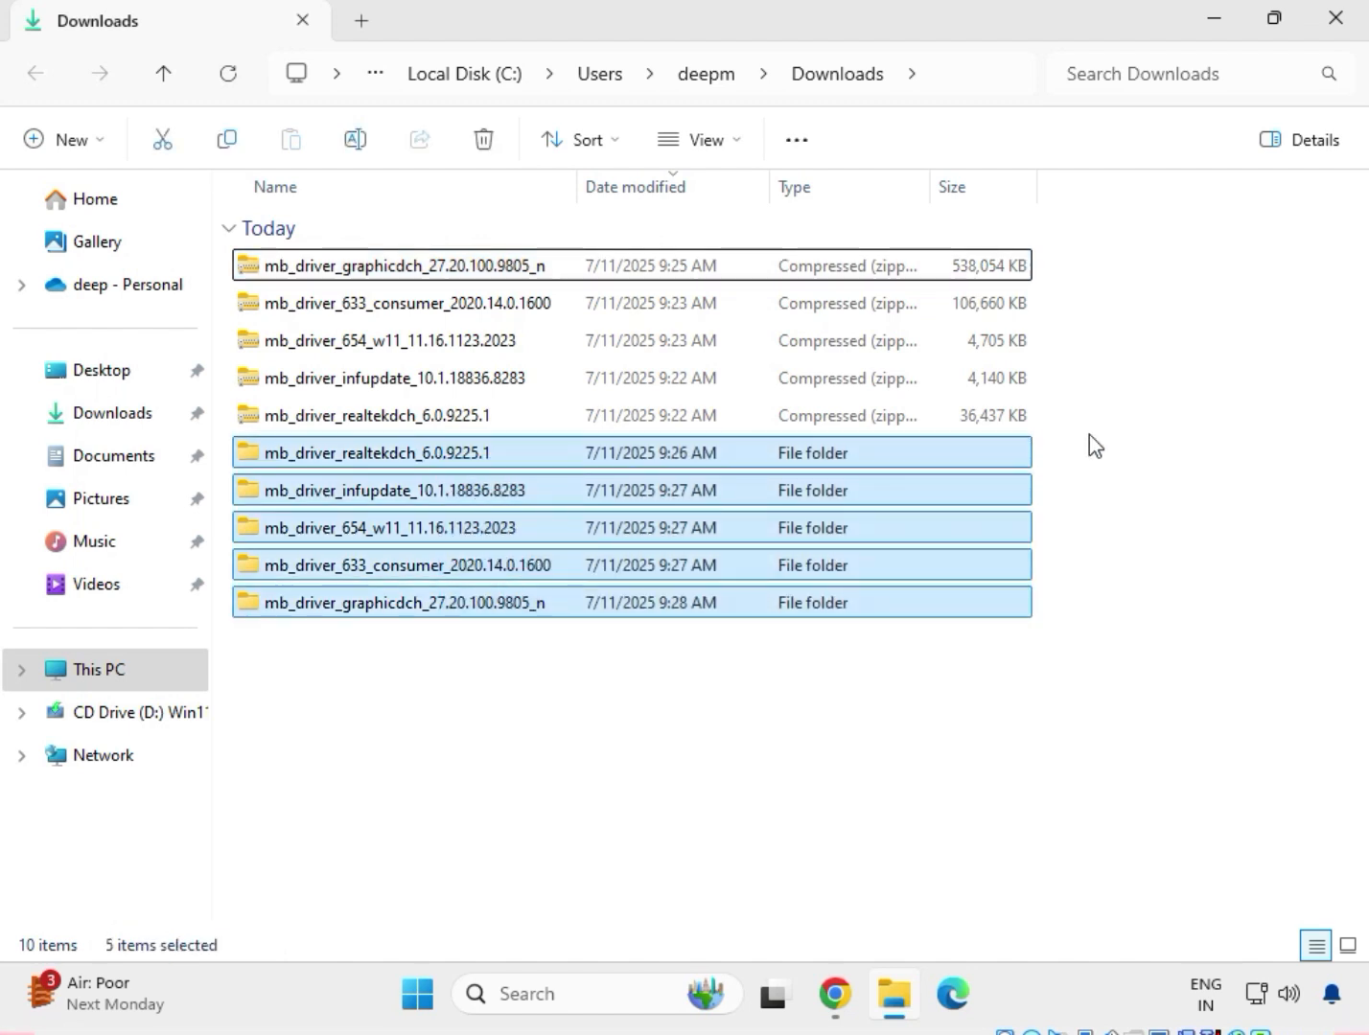
{"action": "left_click_drag", "start_coordinate": [1069, 415], "coordinate": [555, 247]}
{"action": "key", "text": "Delete"}
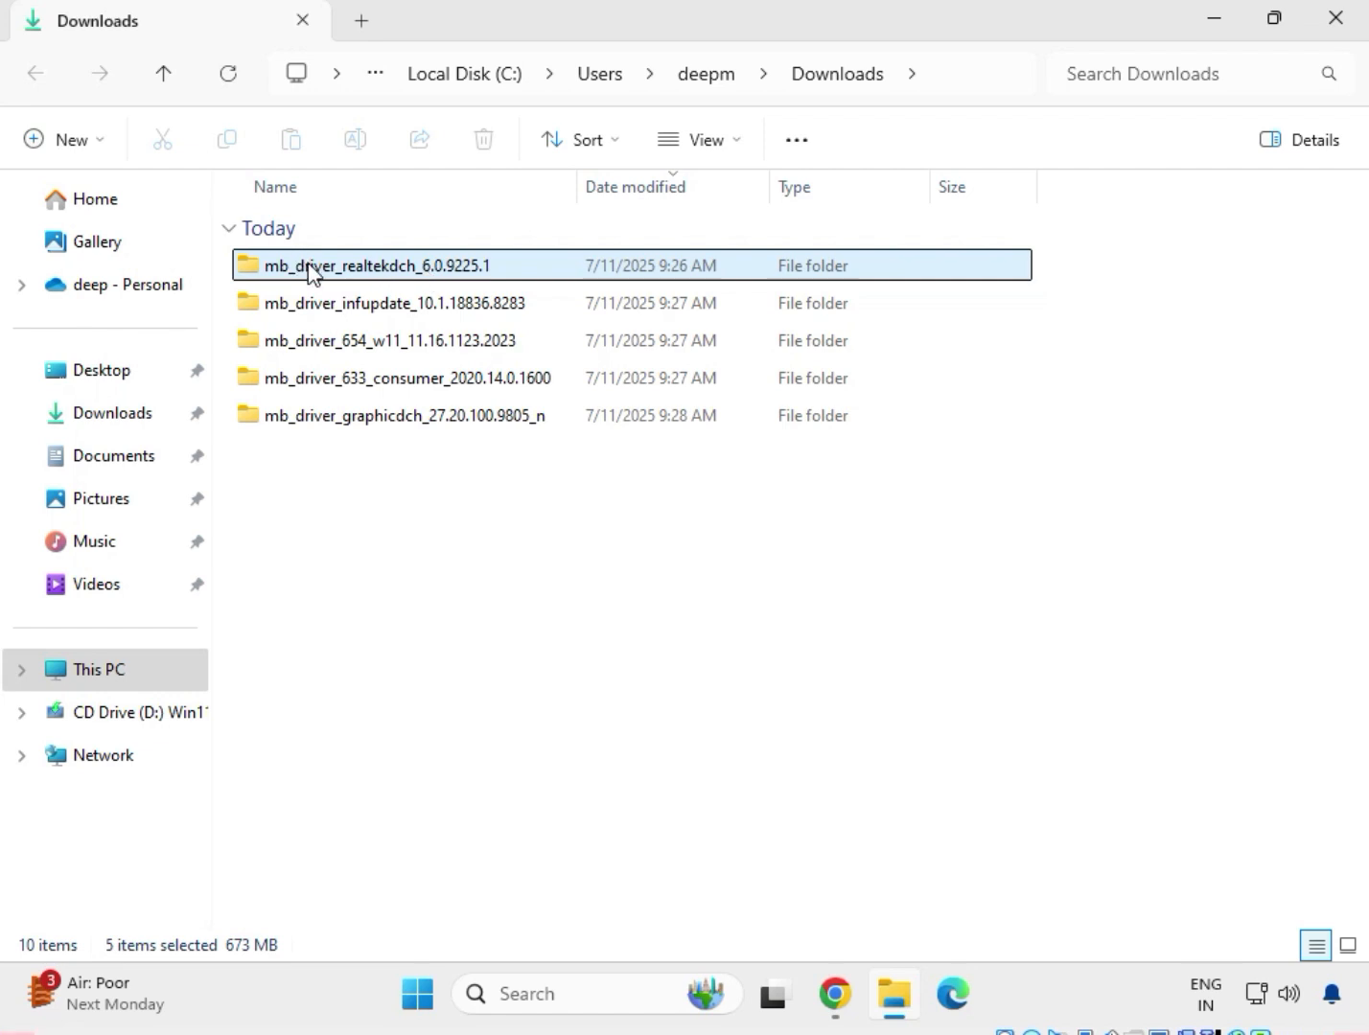
Open the mb_driver_realtekdch_6.0.9225.1 folder and its 9225.1_UAD_Win10_Win11_2021_0824_123850_WHQL_1458 subfolder, and look through the files for the installer.
{"action": "left_click", "coordinate": [353, 277]}
{"action": "double_click", "coordinate": [350, 272]}
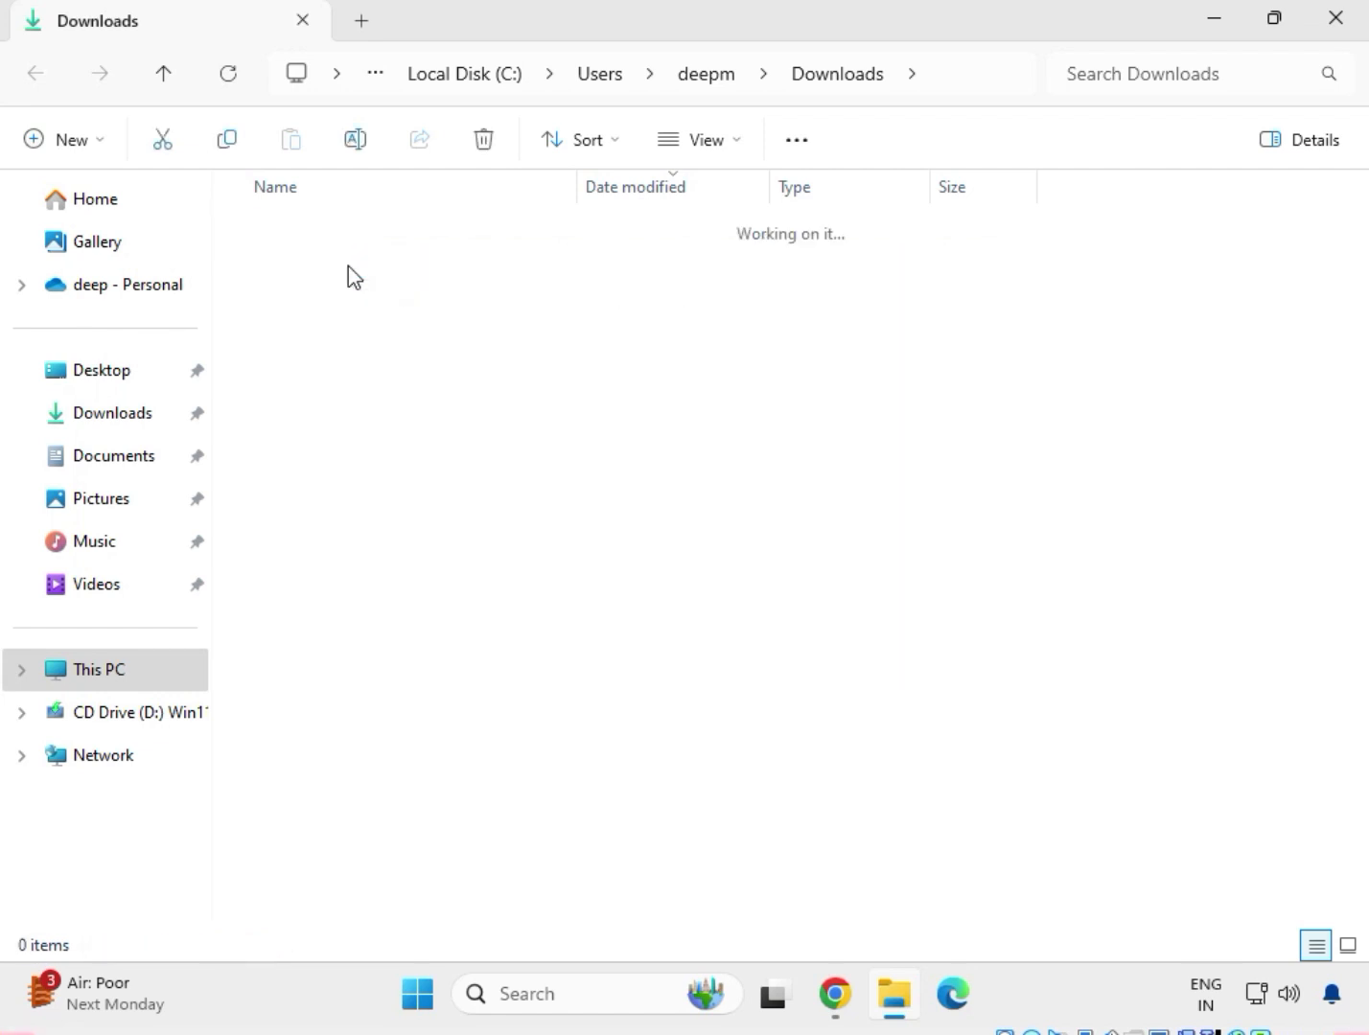
{"action": "double_click", "coordinate": [349, 272]}
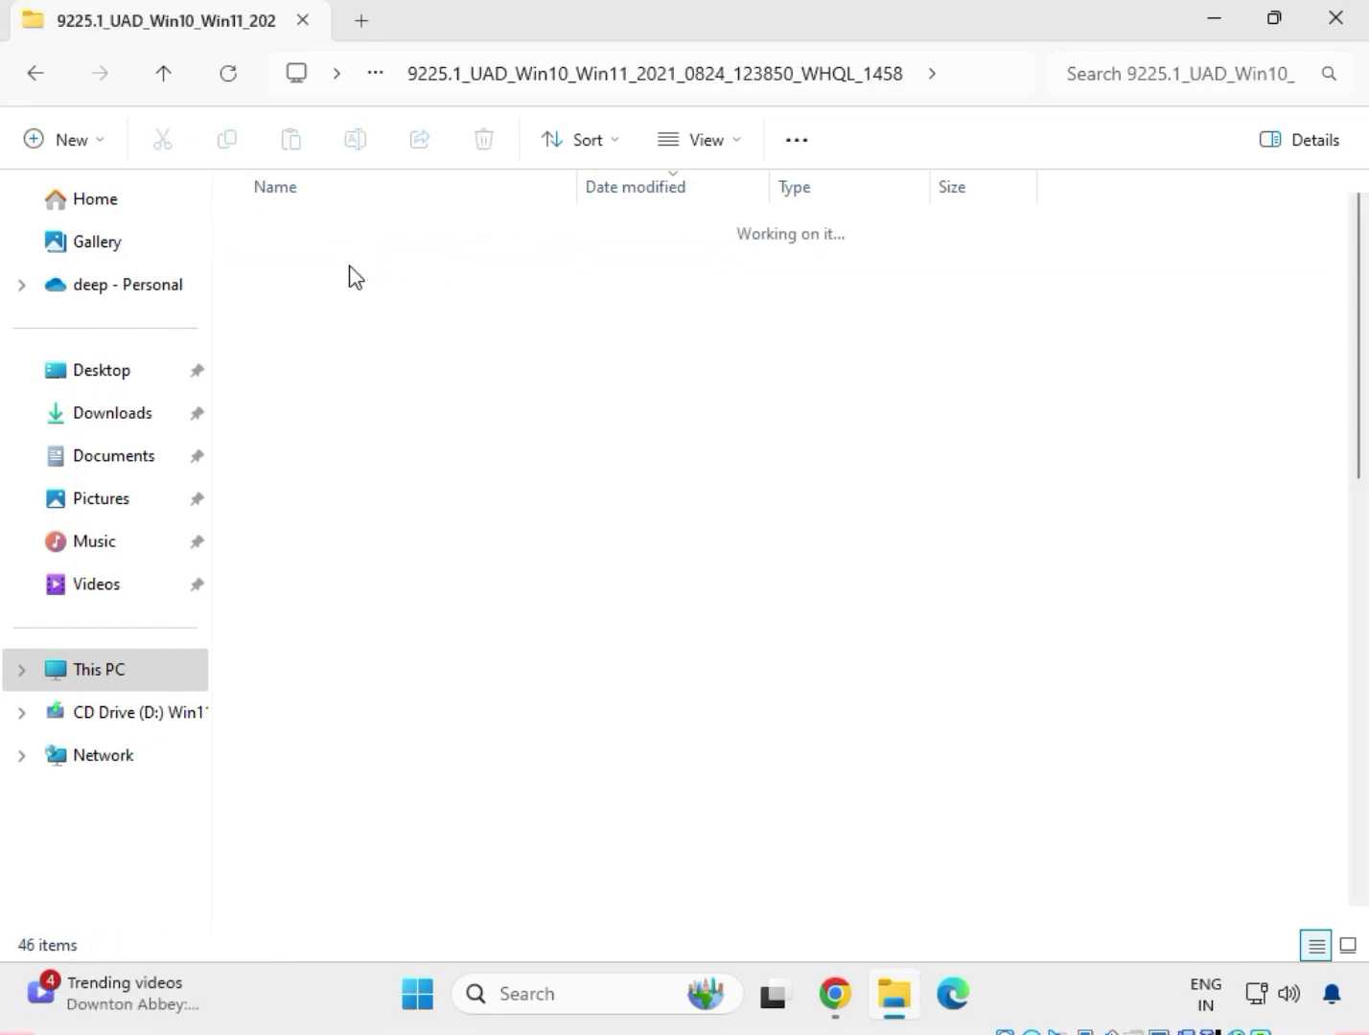
{"action": "scroll", "coordinate": [434, 690], "scroll_direction": "down", "scroll_amount": 4}
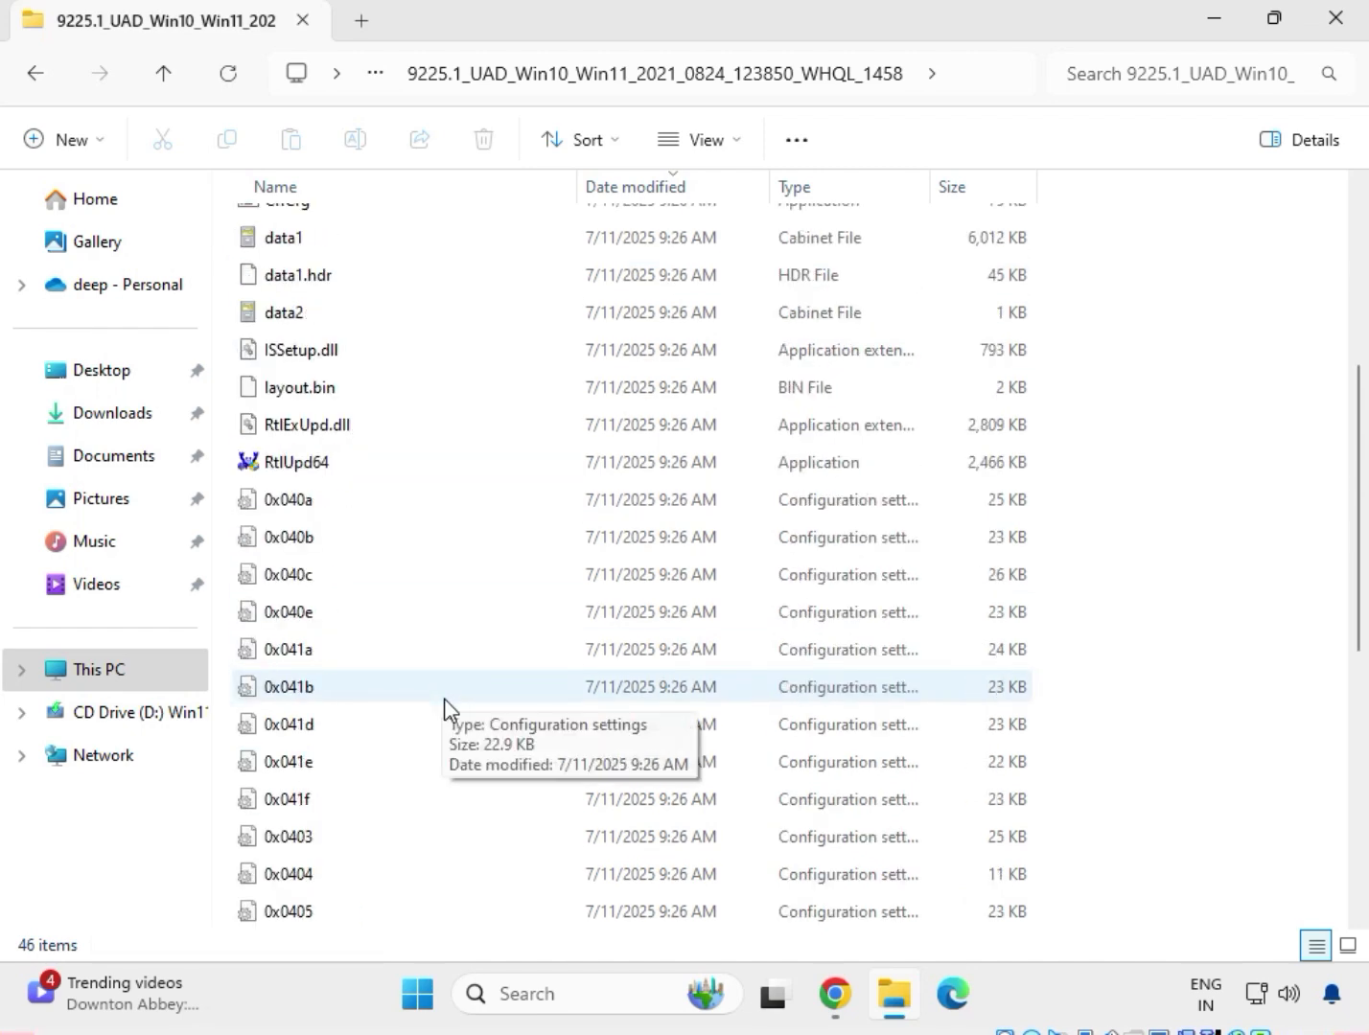
{"action": "scroll", "coordinate": [446, 710], "scroll_direction": "up", "scroll_amount": 4}
Run the Setup application as administrator, install the Realtek Audio Driver, and finish the wizard without restarting the computer.
{"action": "left_click", "coordinate": [315, 278]}
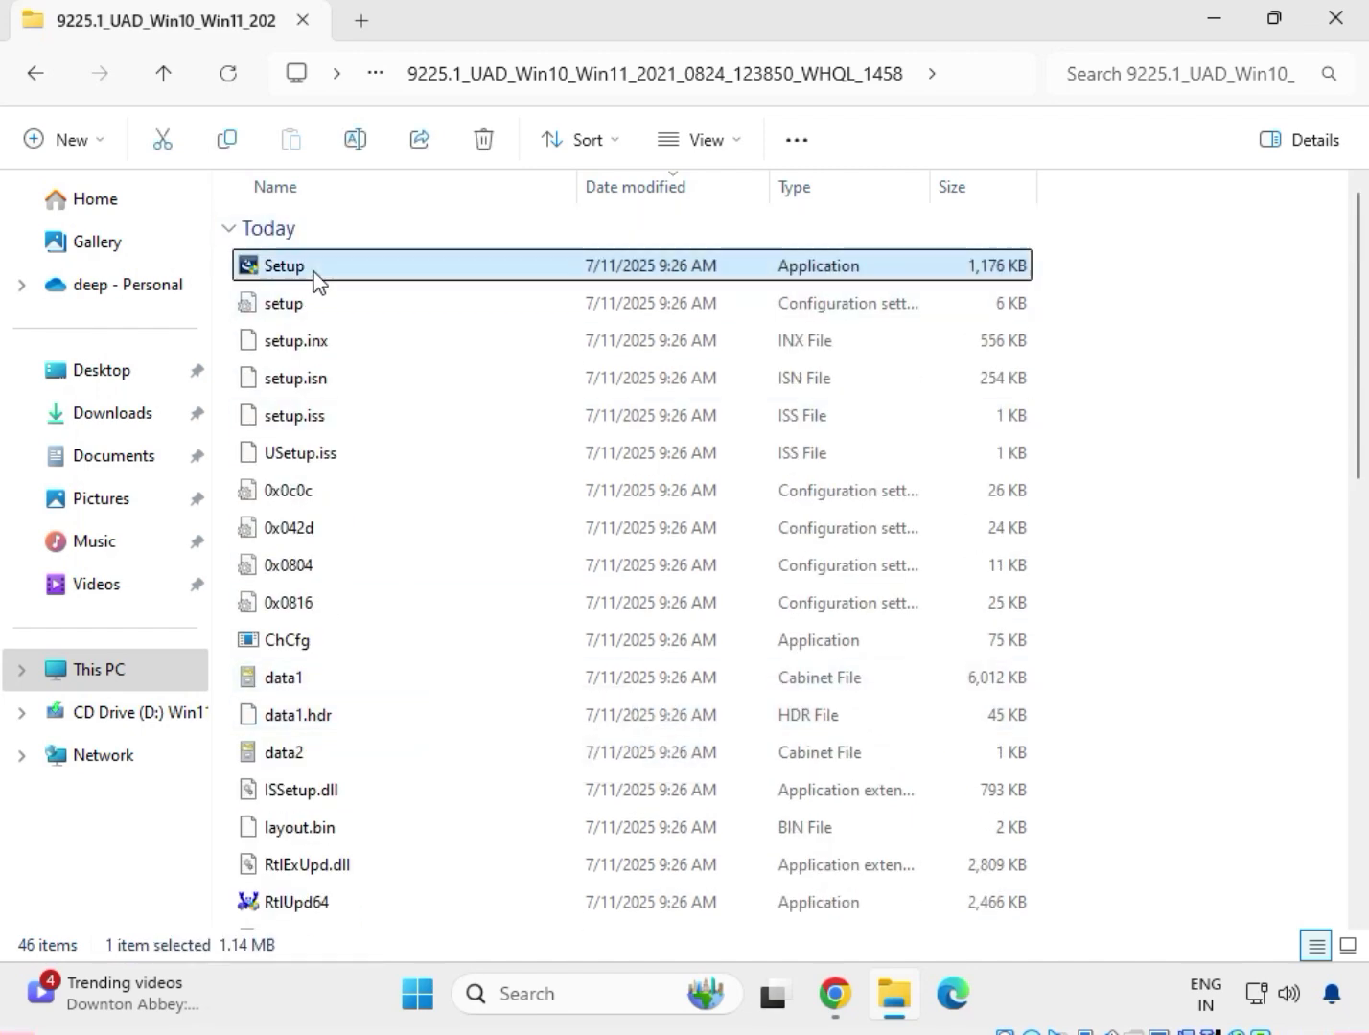
{"action": "right_click", "coordinate": [320, 280]}
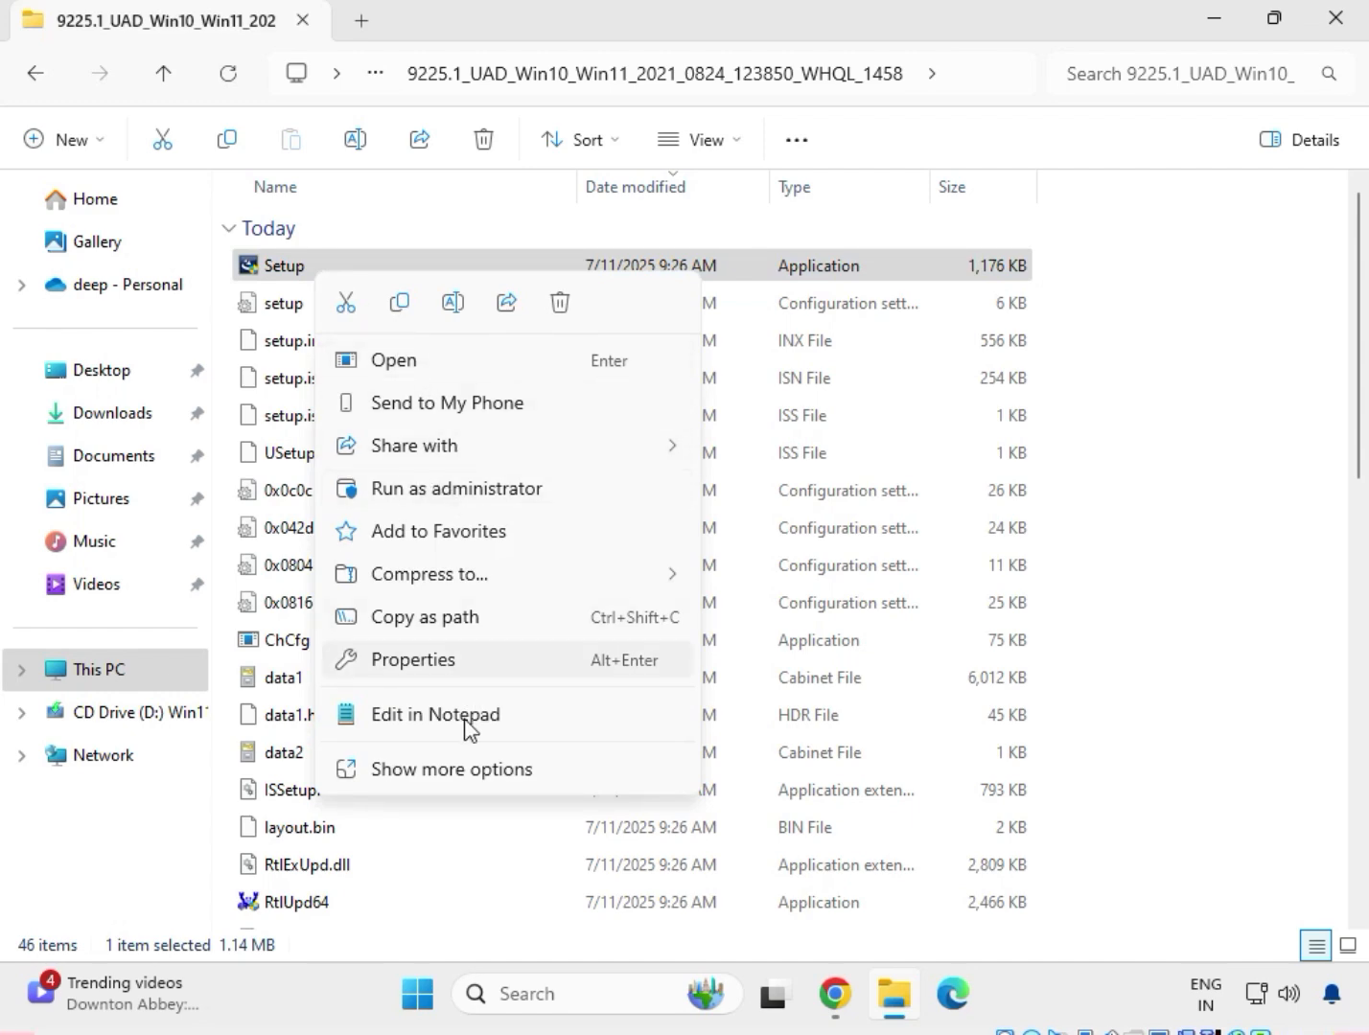
{"action": "left_click", "coordinate": [453, 773]}
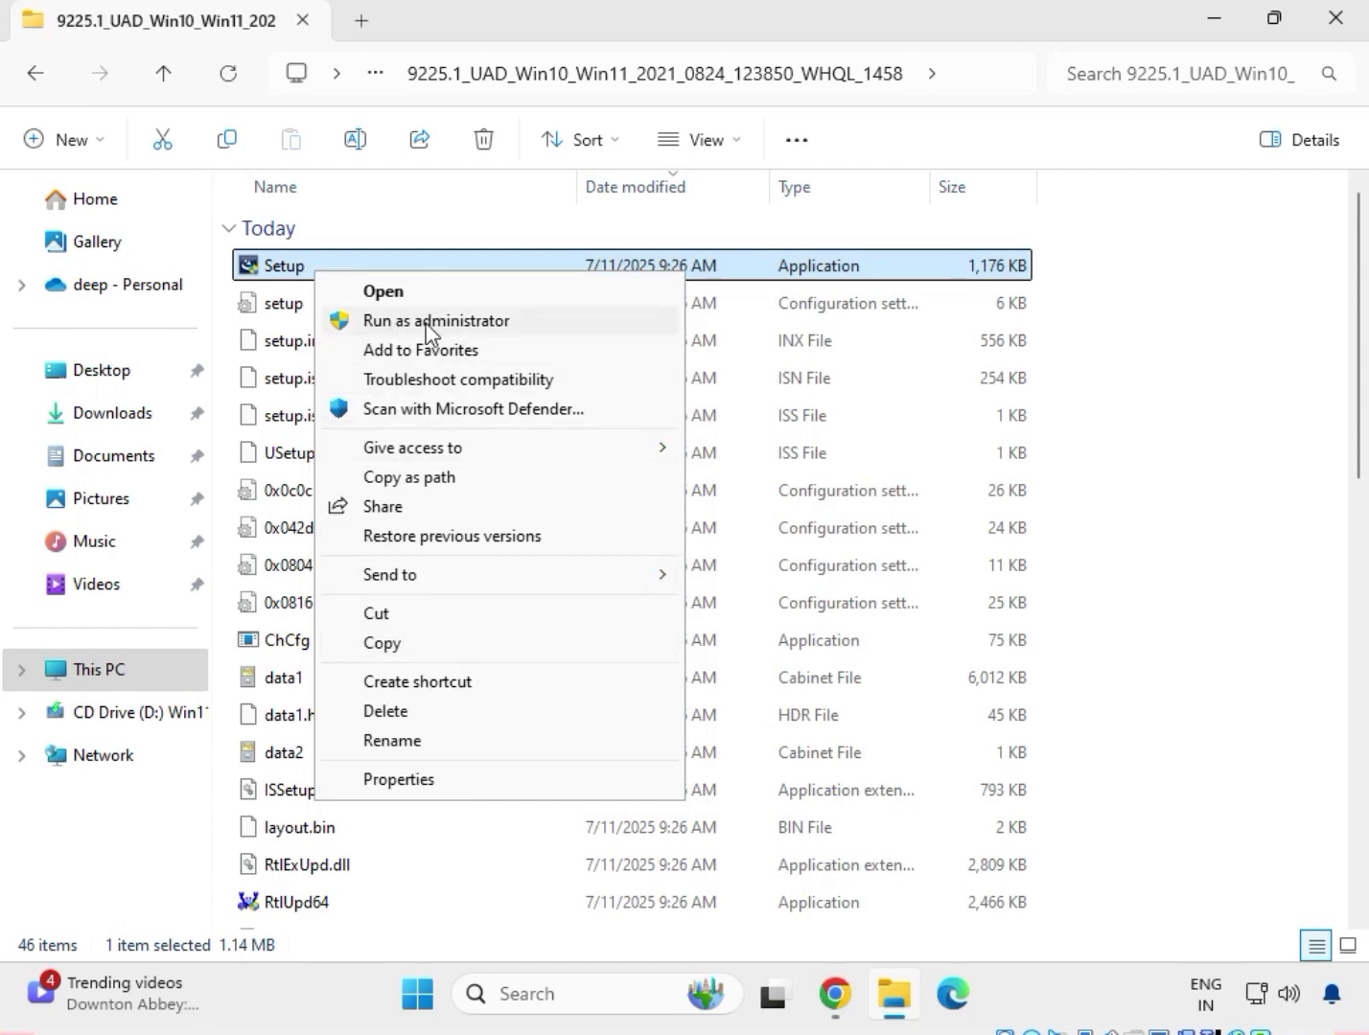
{"action": "left_click", "coordinate": [426, 323]}
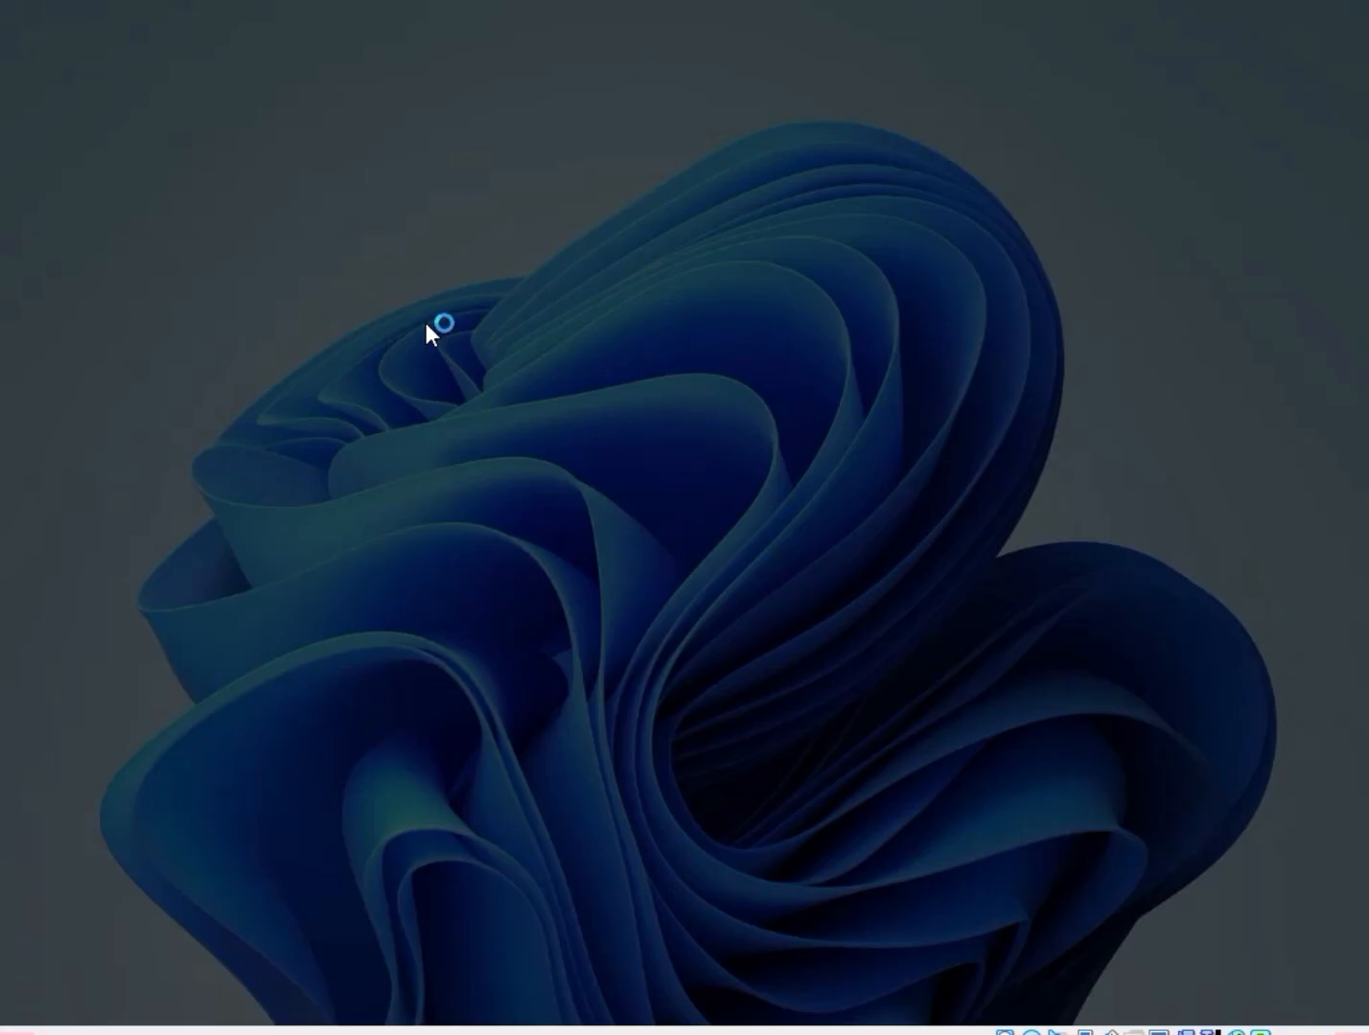
{"action": "left_click", "coordinate": [522, 722]}
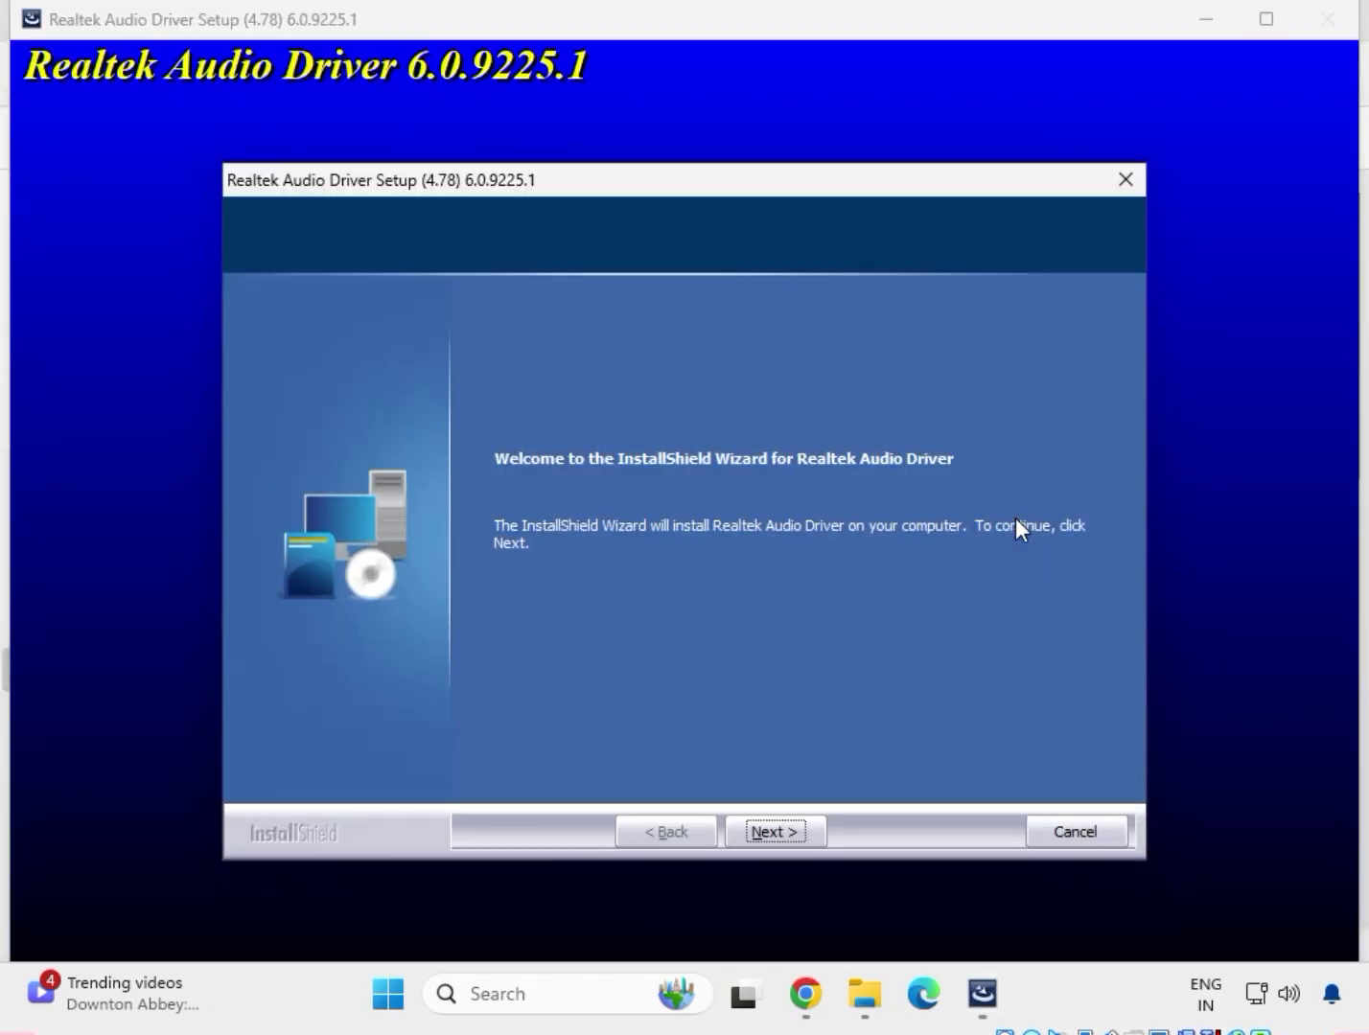
{"action": "left_click", "coordinate": [770, 833]}
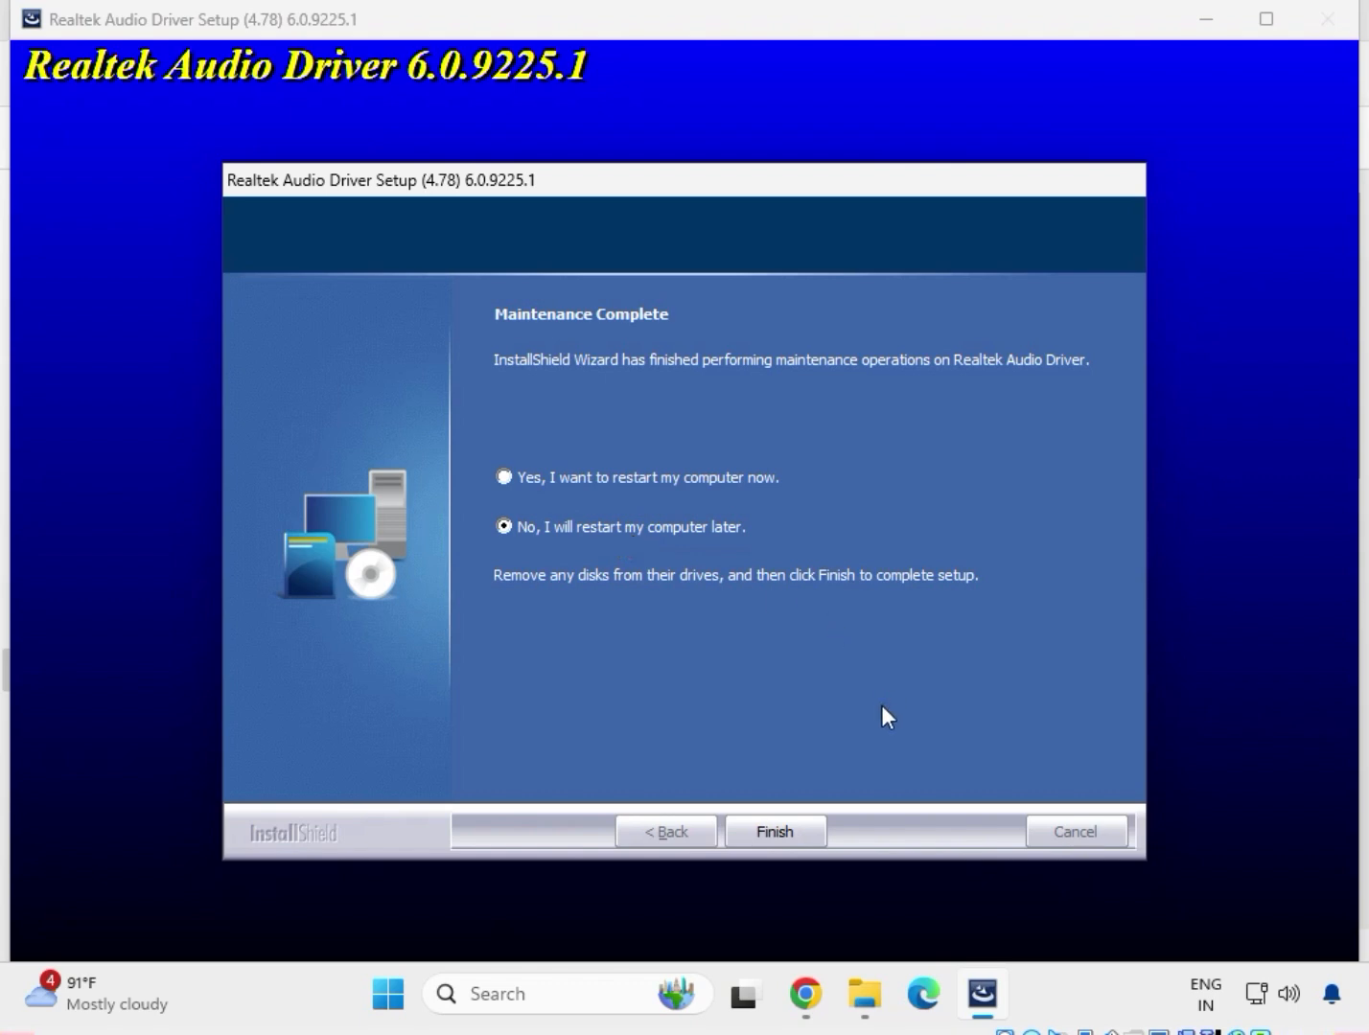
{"action": "left_click", "coordinate": [783, 826]}
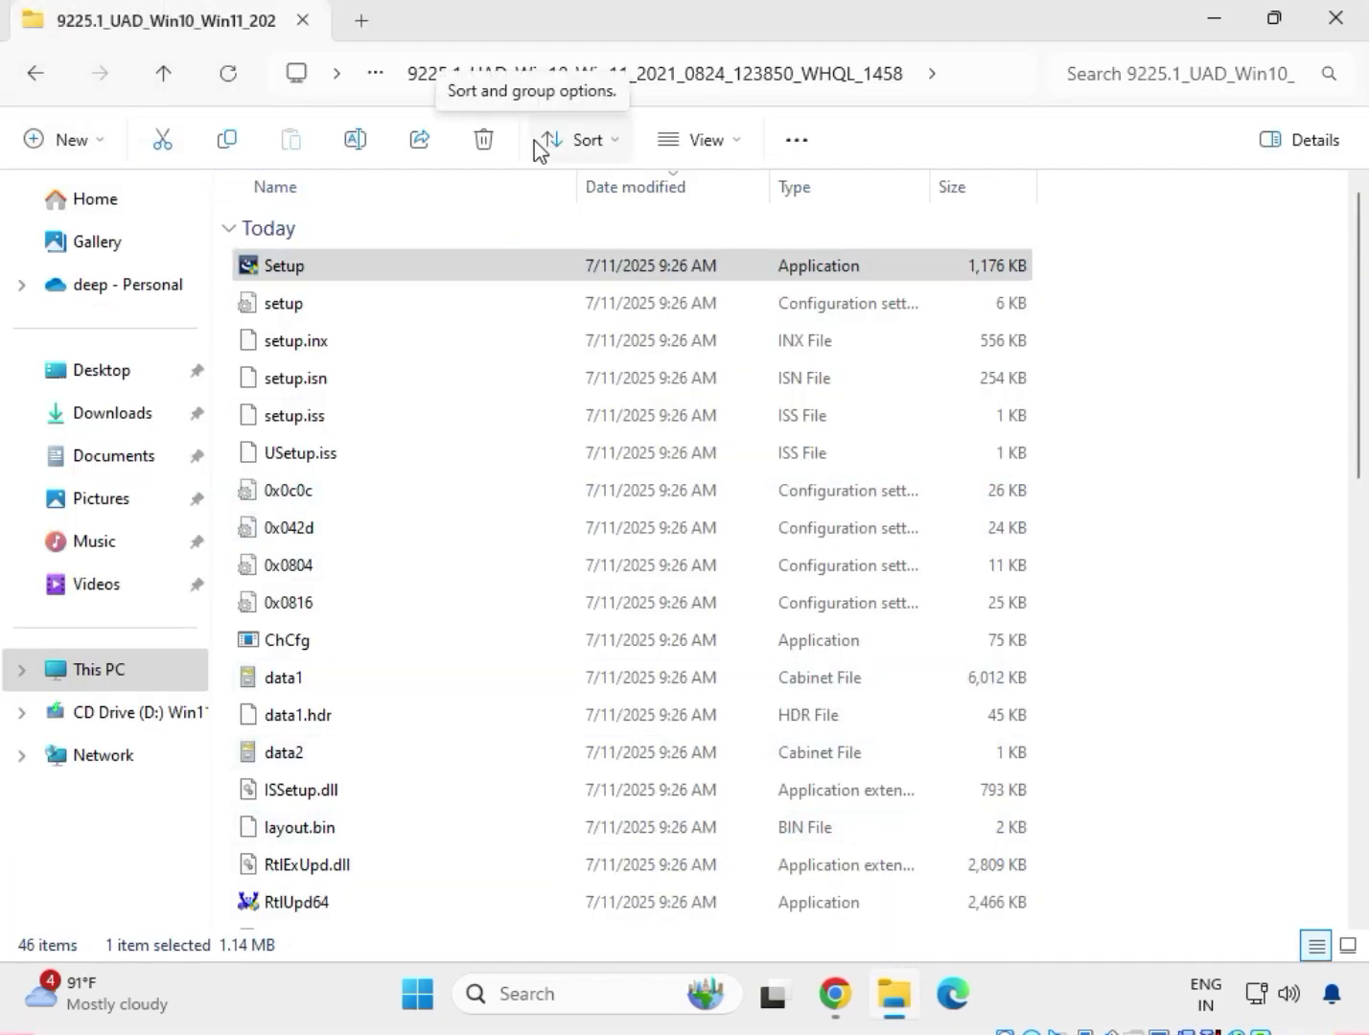
Return to Downloads and open the mb_driver_infupdate_10.1.18836.8283 folder and its Chipset-10.1.18836.8283-Public-MUP subfolder.
{"action": "left_click", "coordinate": [36, 72]}
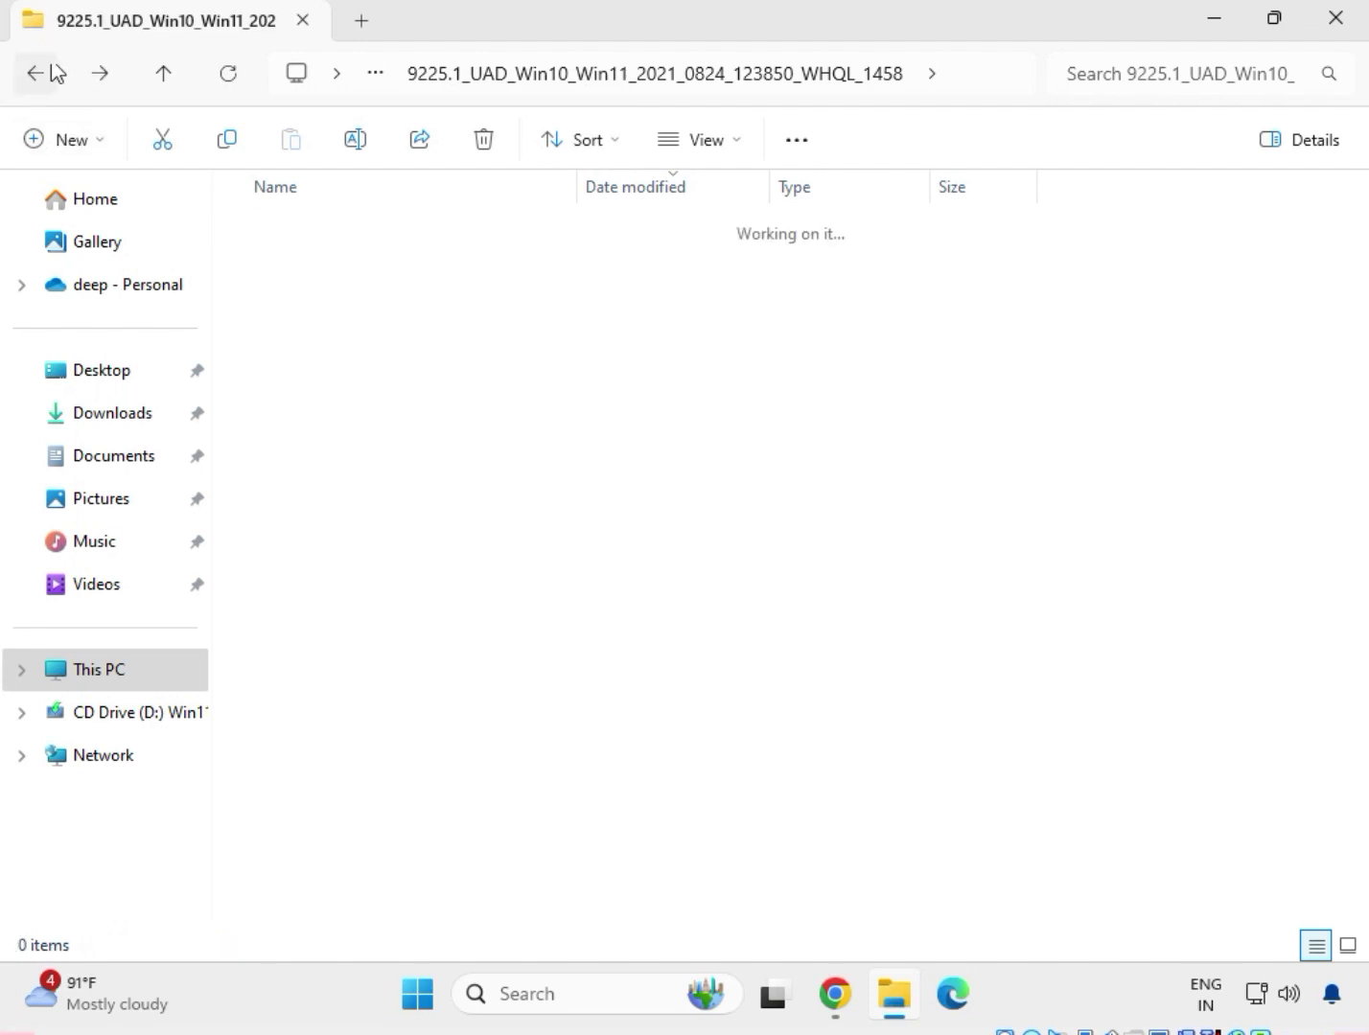
{"action": "left_click", "coordinate": [28, 76]}
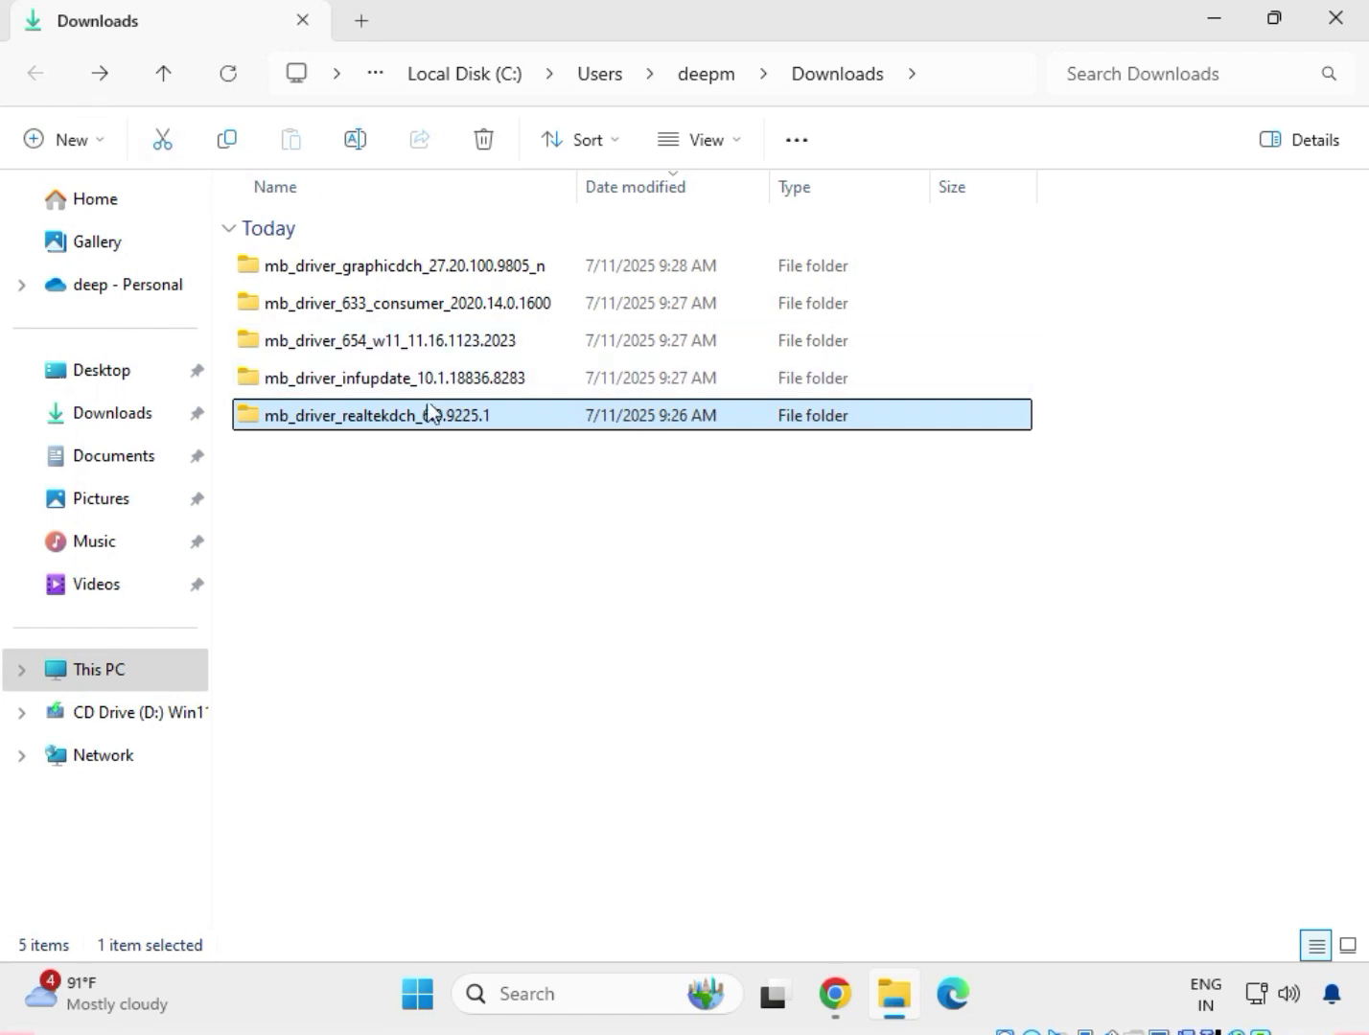
{"action": "double_click", "coordinate": [366, 383]}
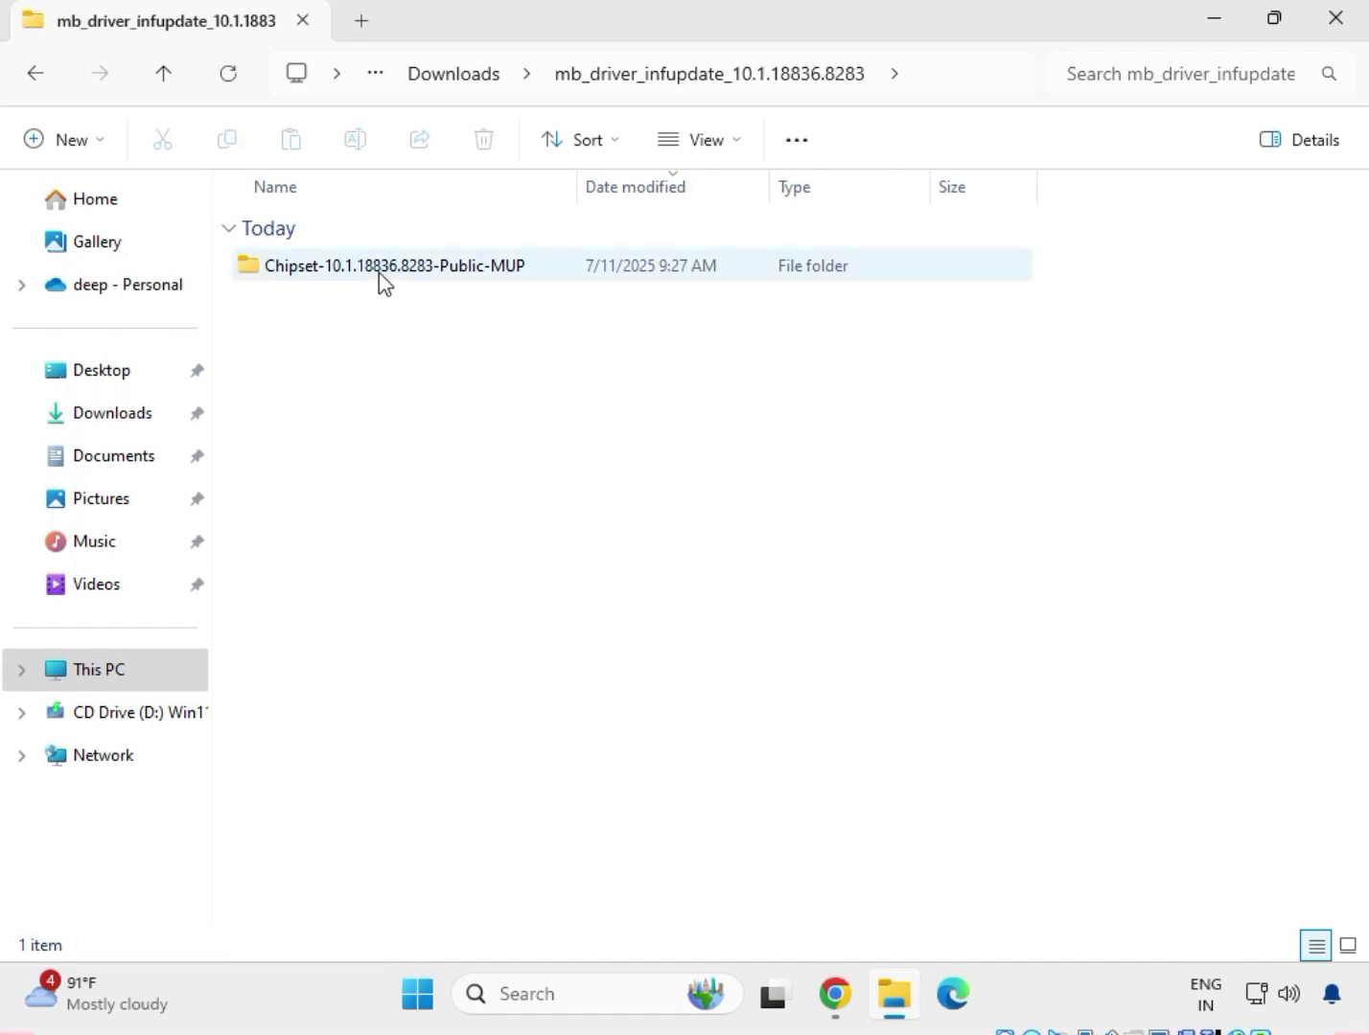
{"action": "left_click", "coordinate": [379, 273]}
{"action": "right_click", "coordinate": [389, 277]}
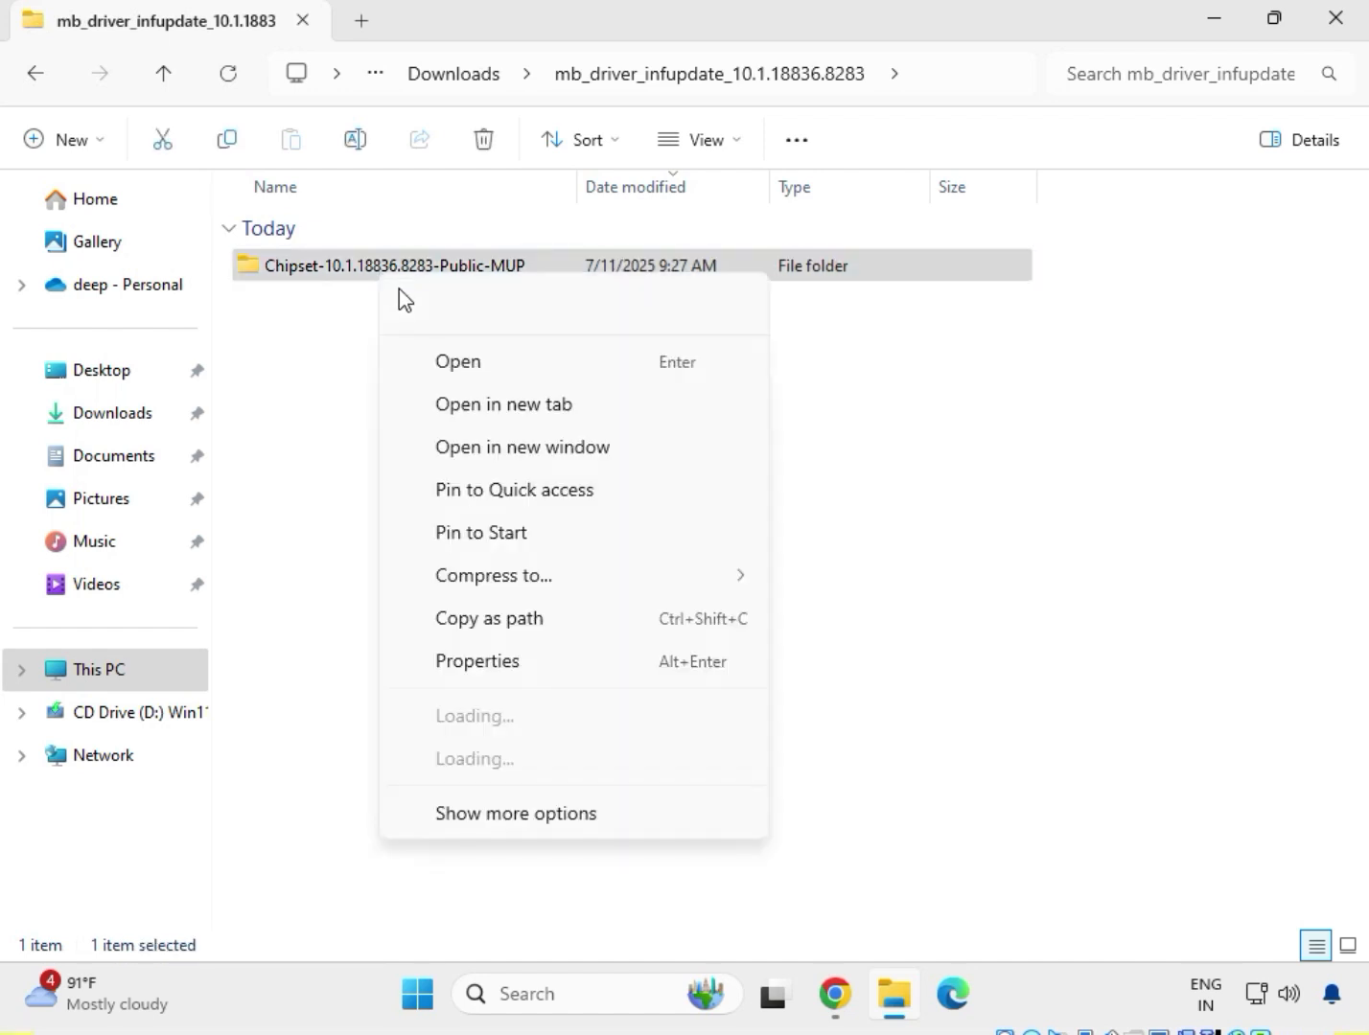
{"action": "left_click", "coordinate": [454, 363]}
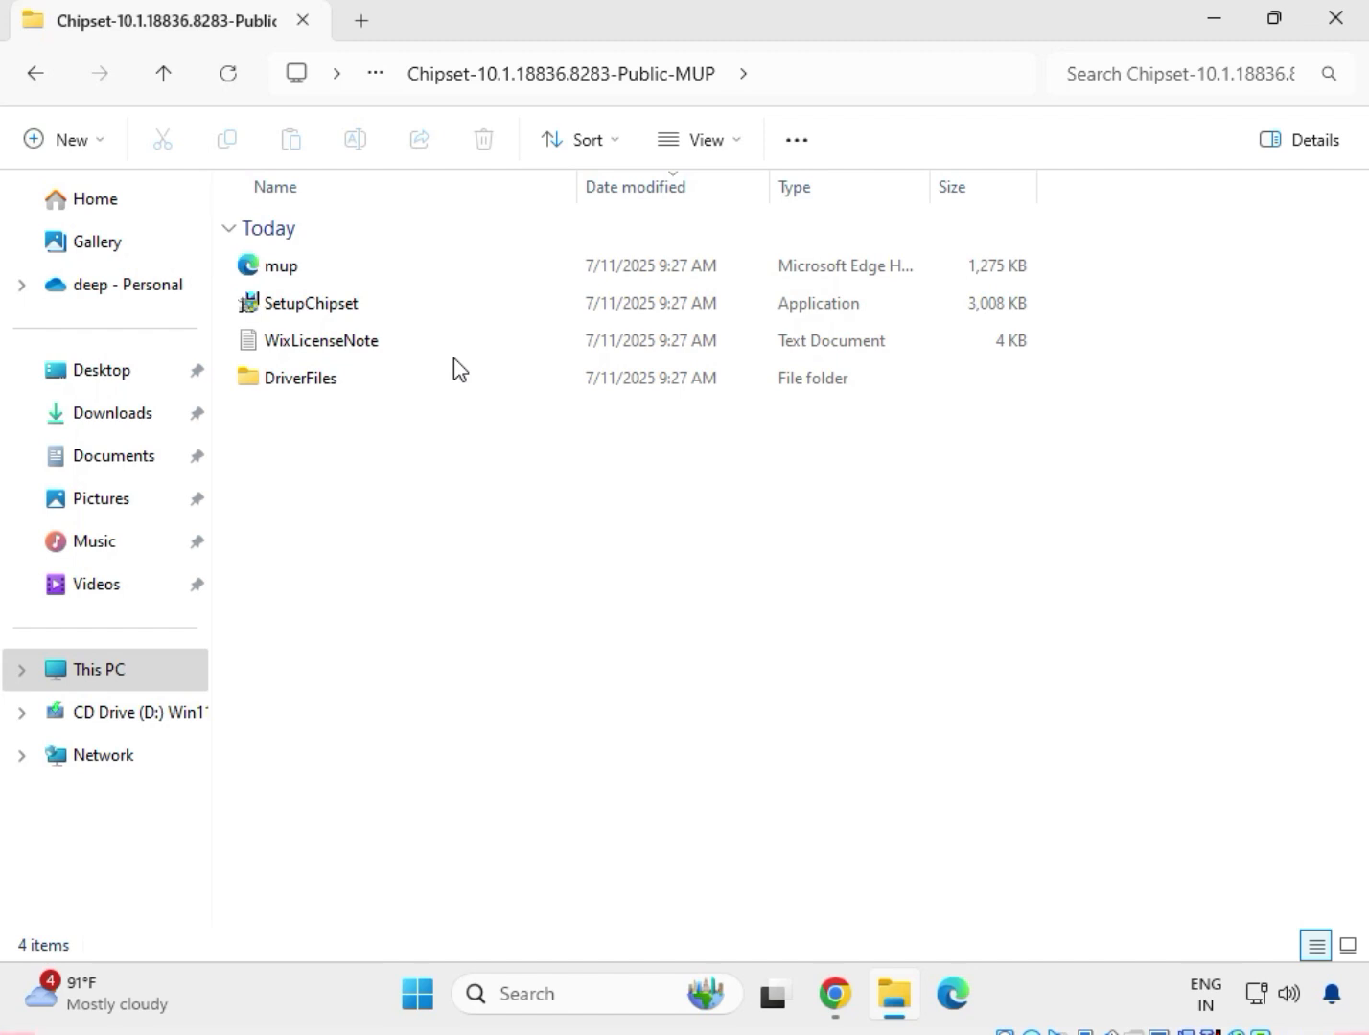
Run SetupChipset as administrator, accept the license agreement, and install the Intel(R) Chipset Device Software.
{"action": "left_click", "coordinate": [319, 313]}
{"action": "right_click", "coordinate": [320, 314]}
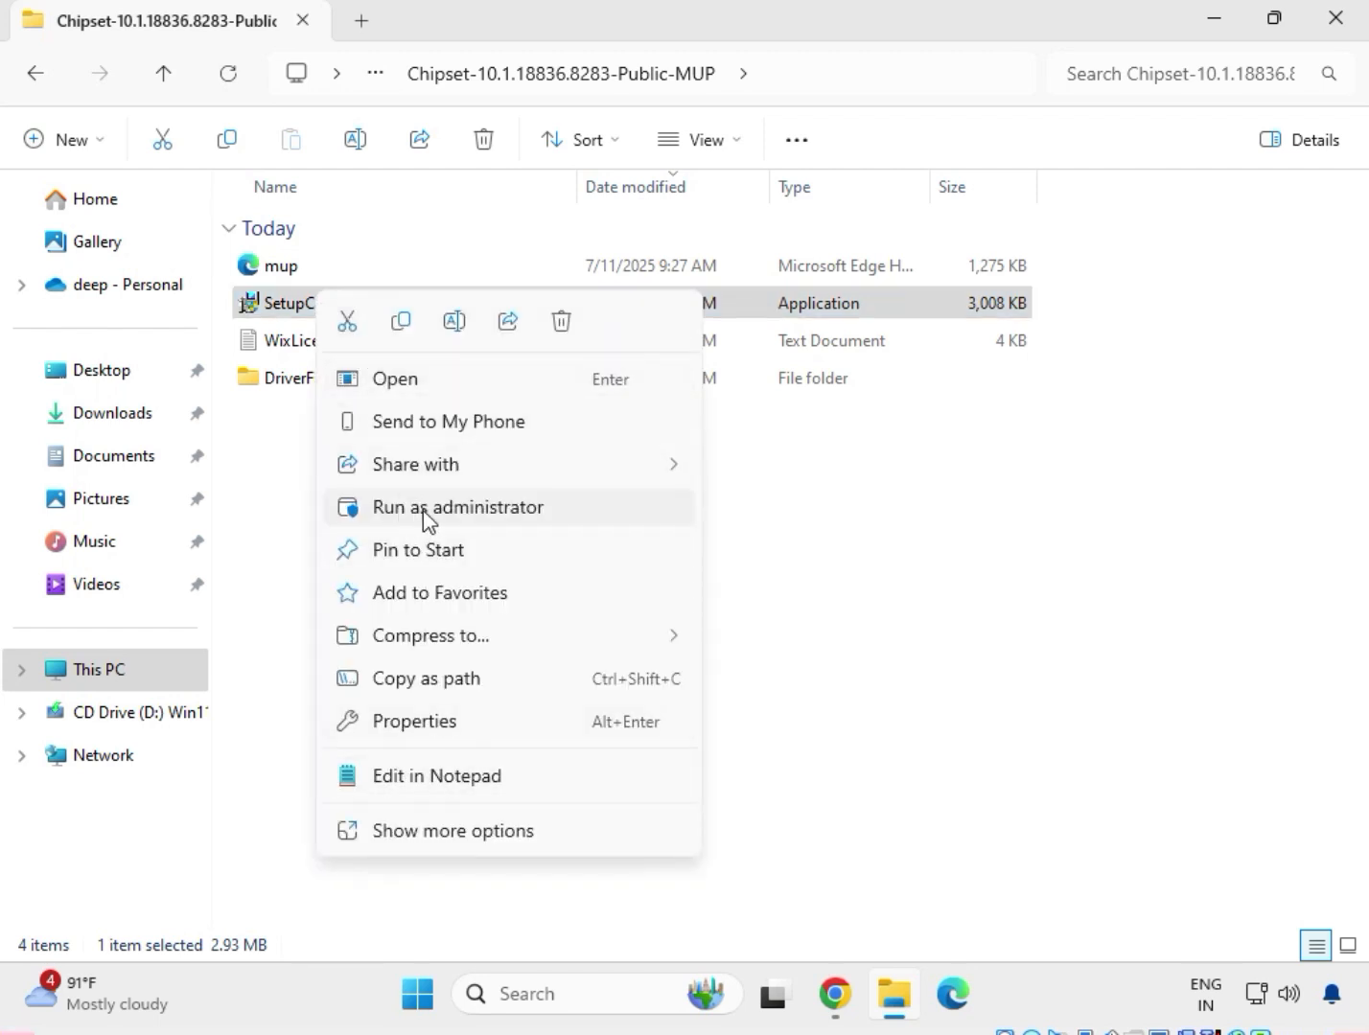
{"action": "left_click", "coordinate": [466, 832]}
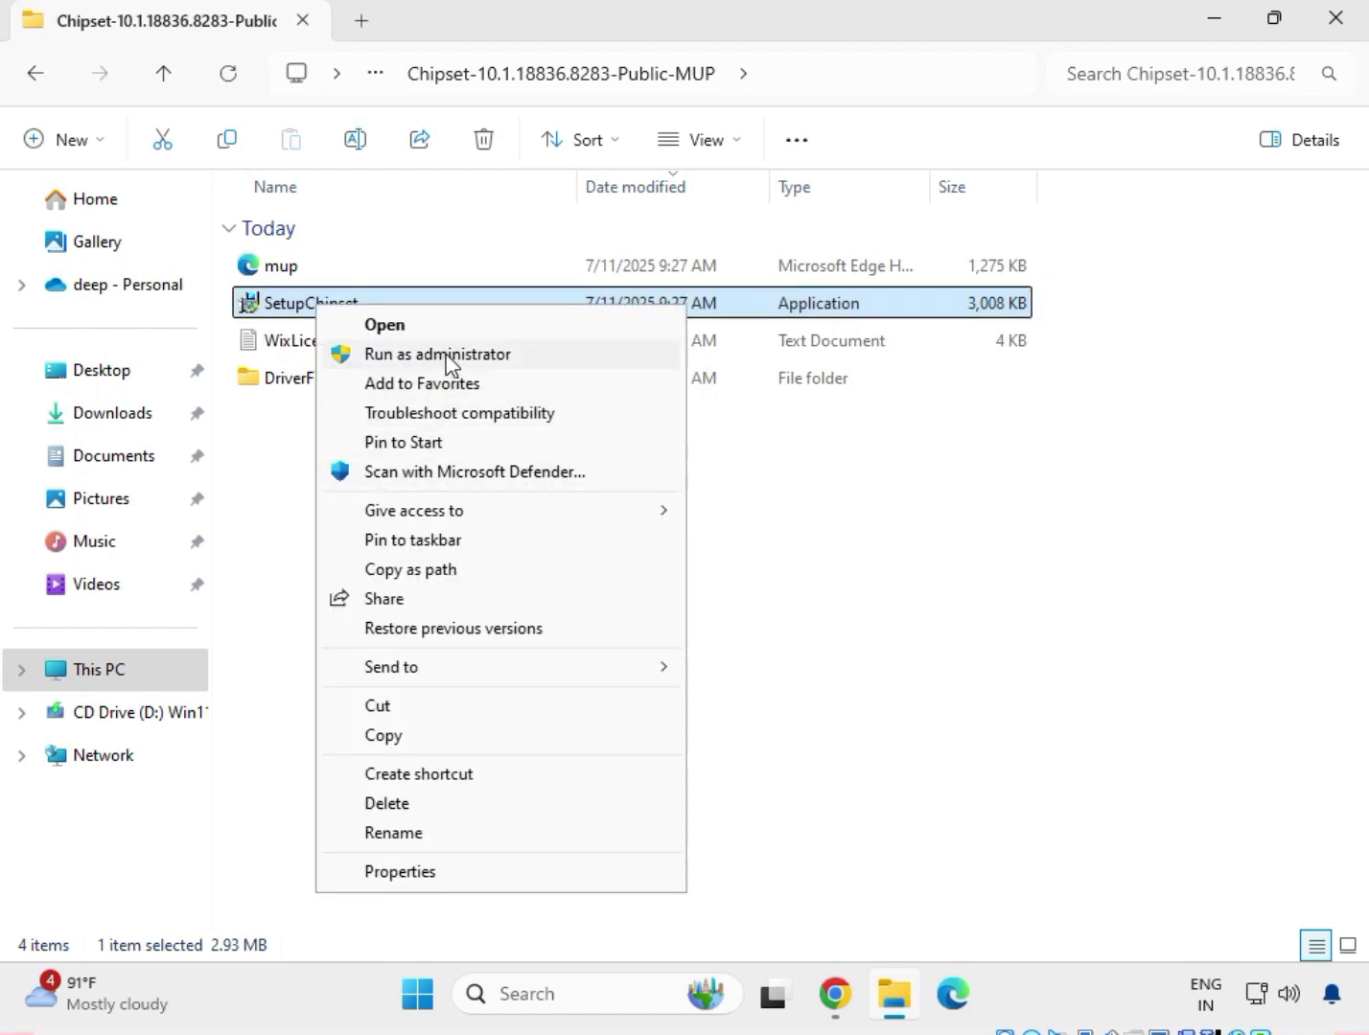
{"action": "left_click", "coordinate": [445, 354]}
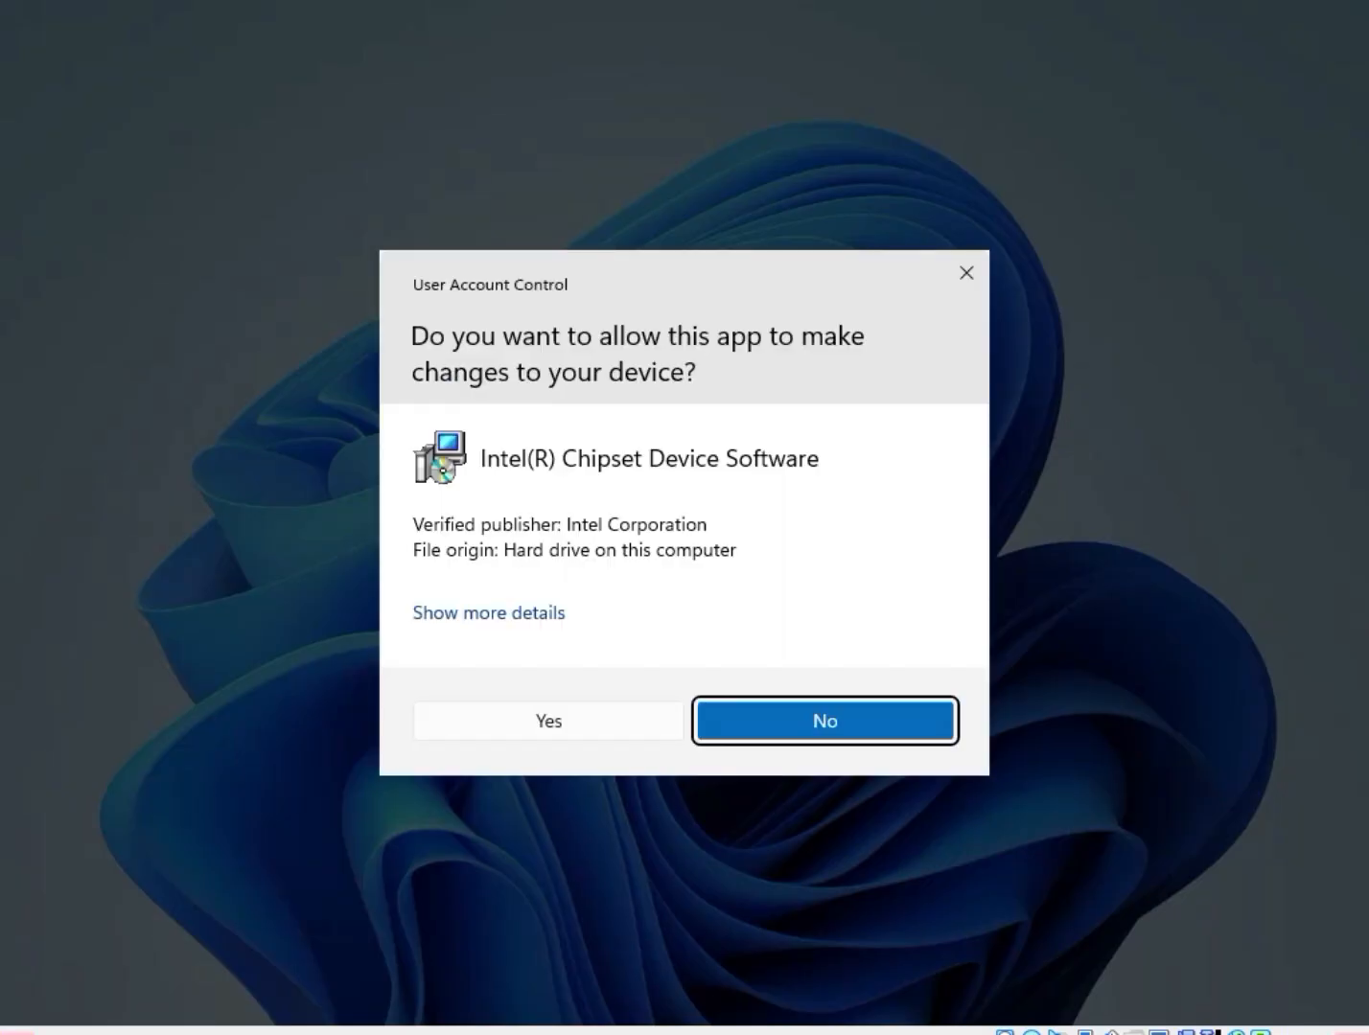
{"action": "left_click", "coordinate": [548, 714]}
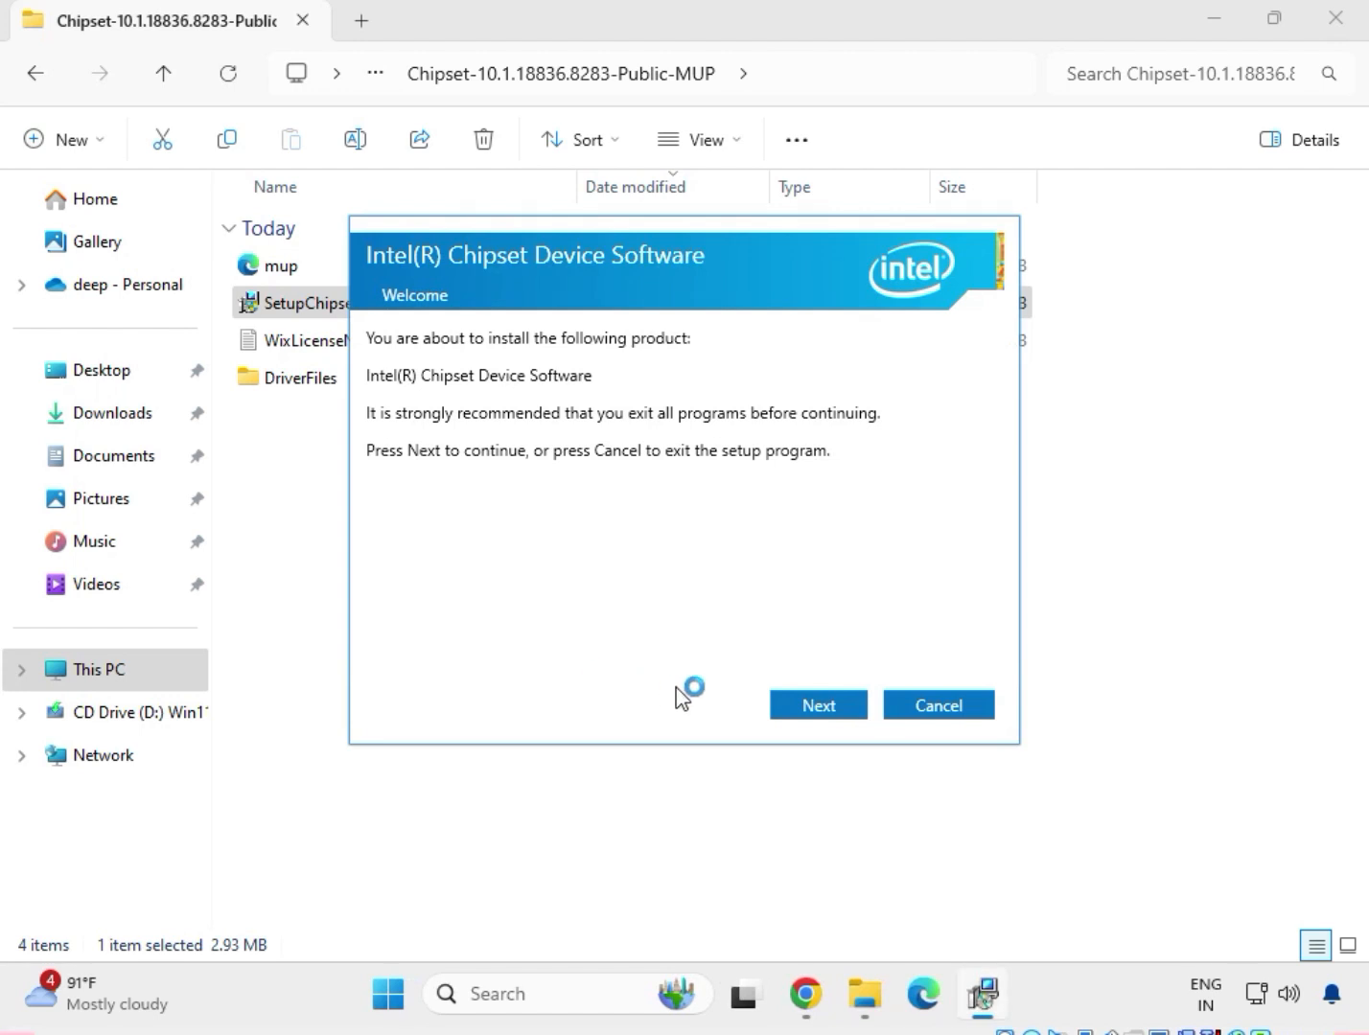
{"action": "left_click", "coordinate": [805, 706]}
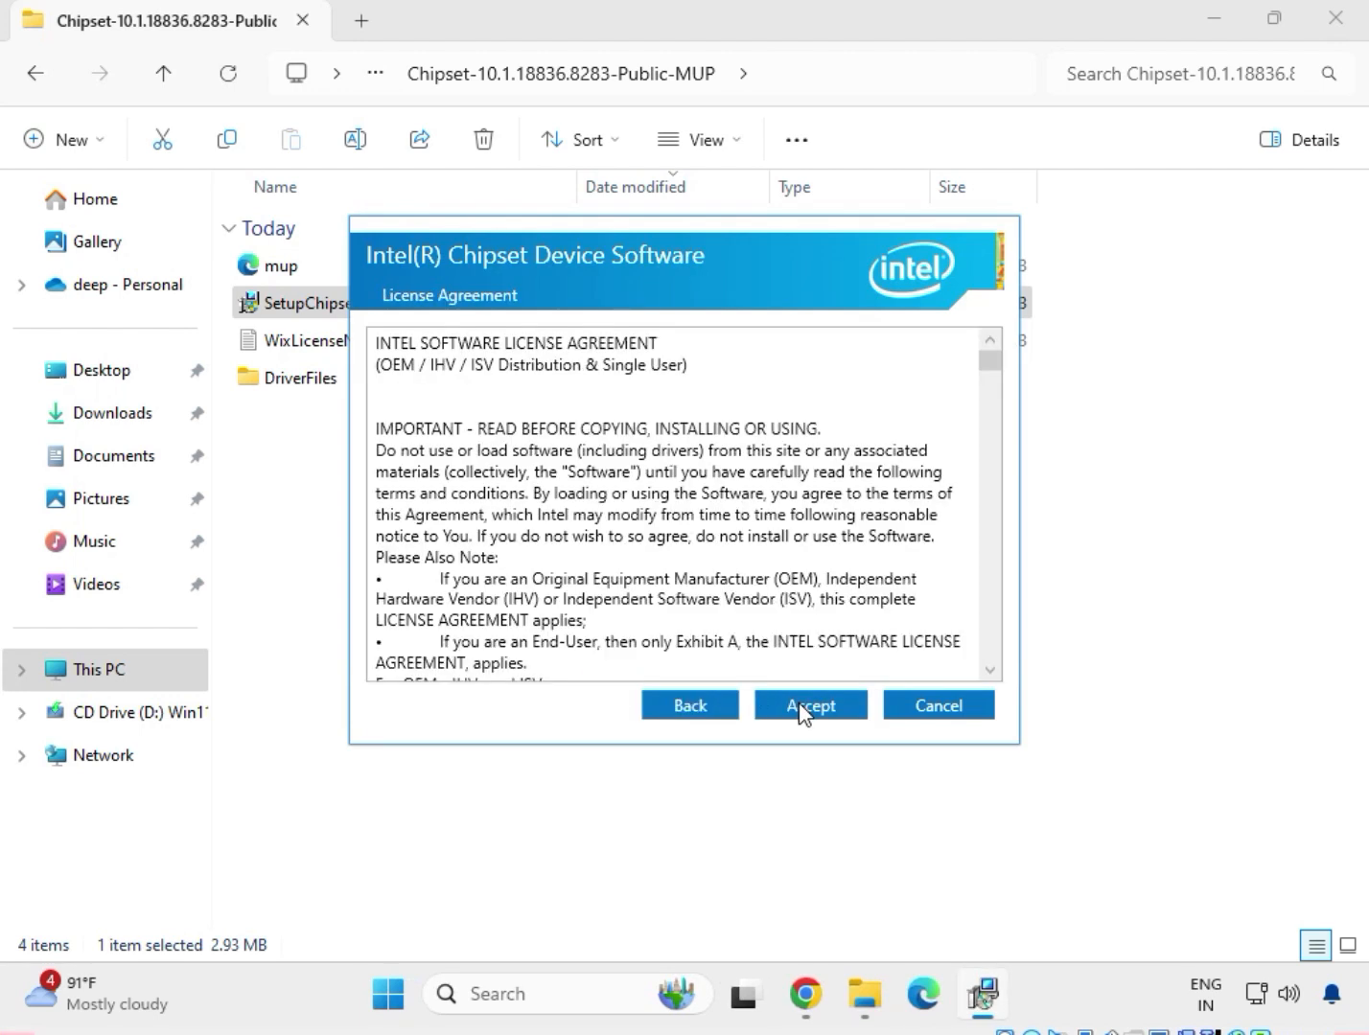
{"action": "left_click", "coordinate": [804, 712]}
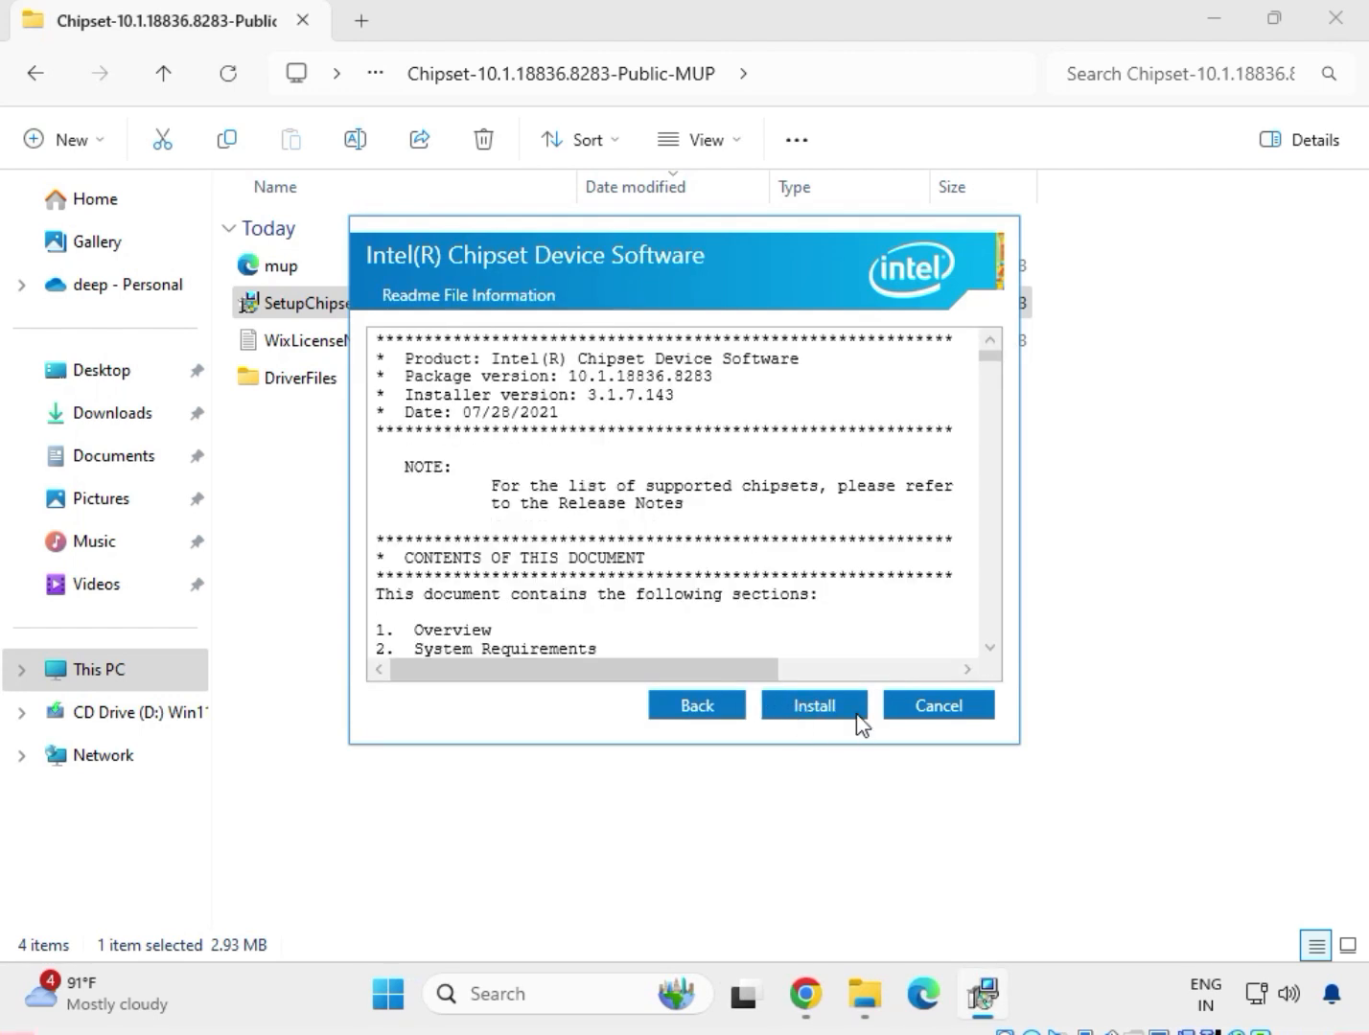
{"action": "left_click", "coordinate": [843, 712]}
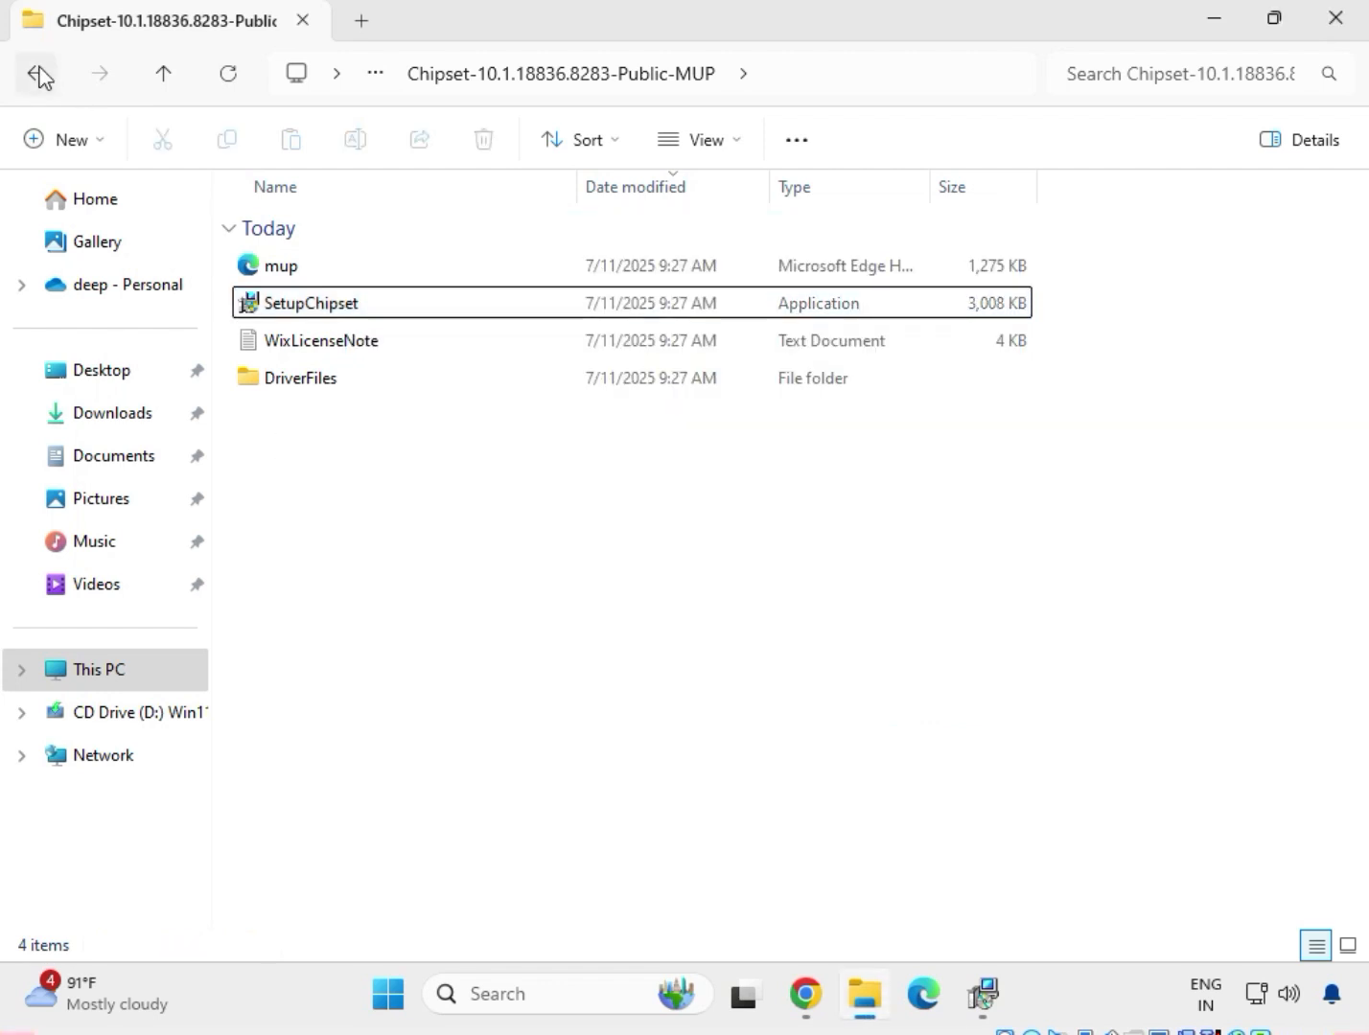
Go back to Downloads and open the mb_driver_654_w11_11.16.1123.2023 folder.
{"action": "left_click", "coordinate": [38, 75]}
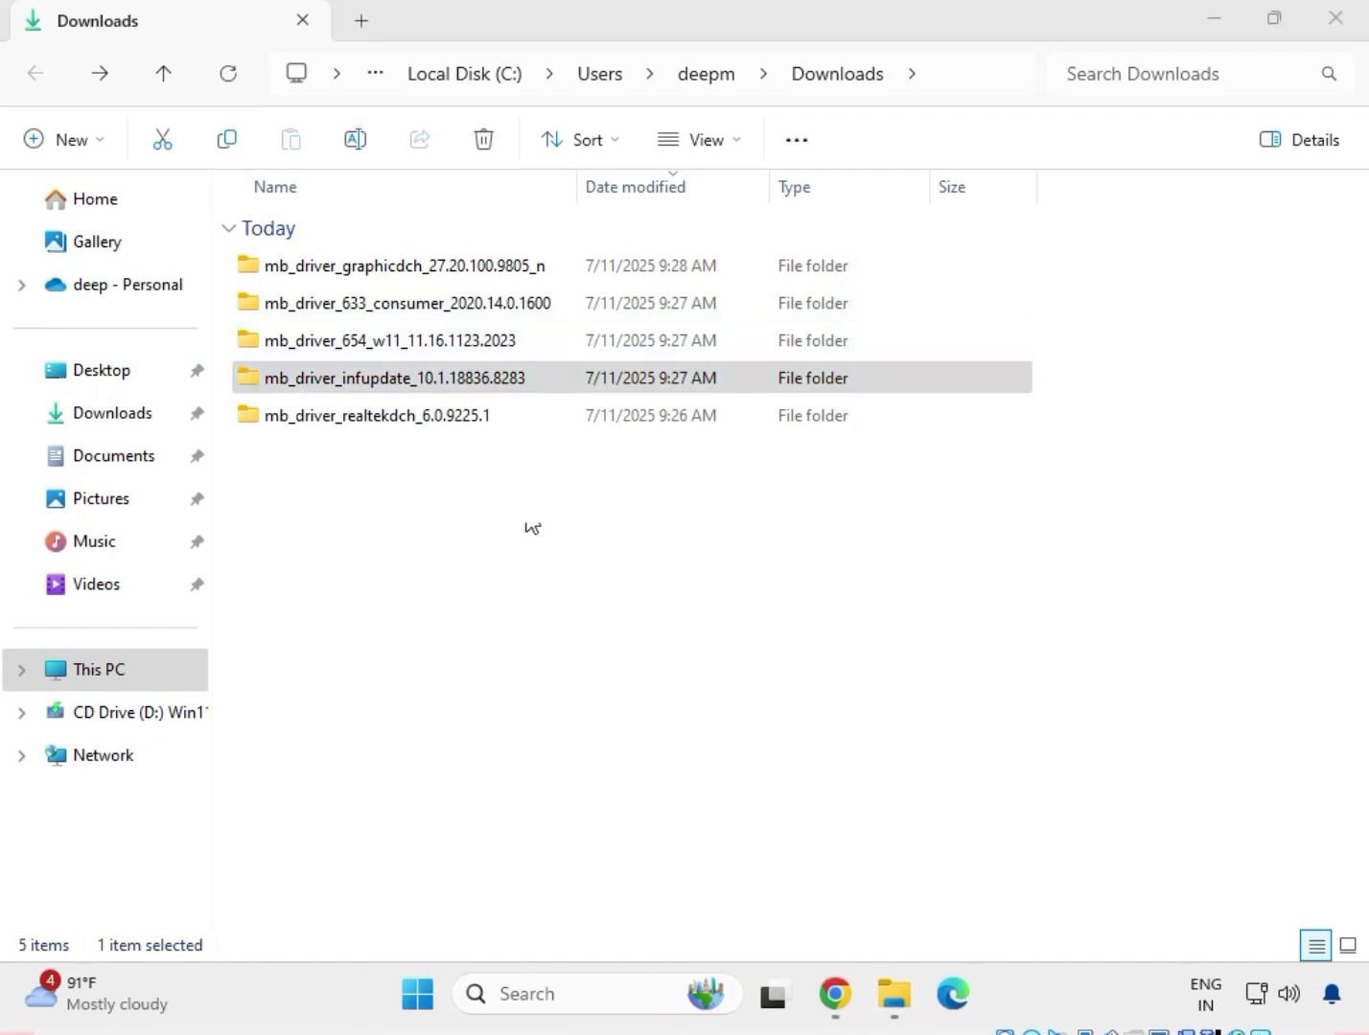
{"action": "left_click", "coordinate": [378, 374]}
{"action": "left_click", "coordinate": [383, 340]}
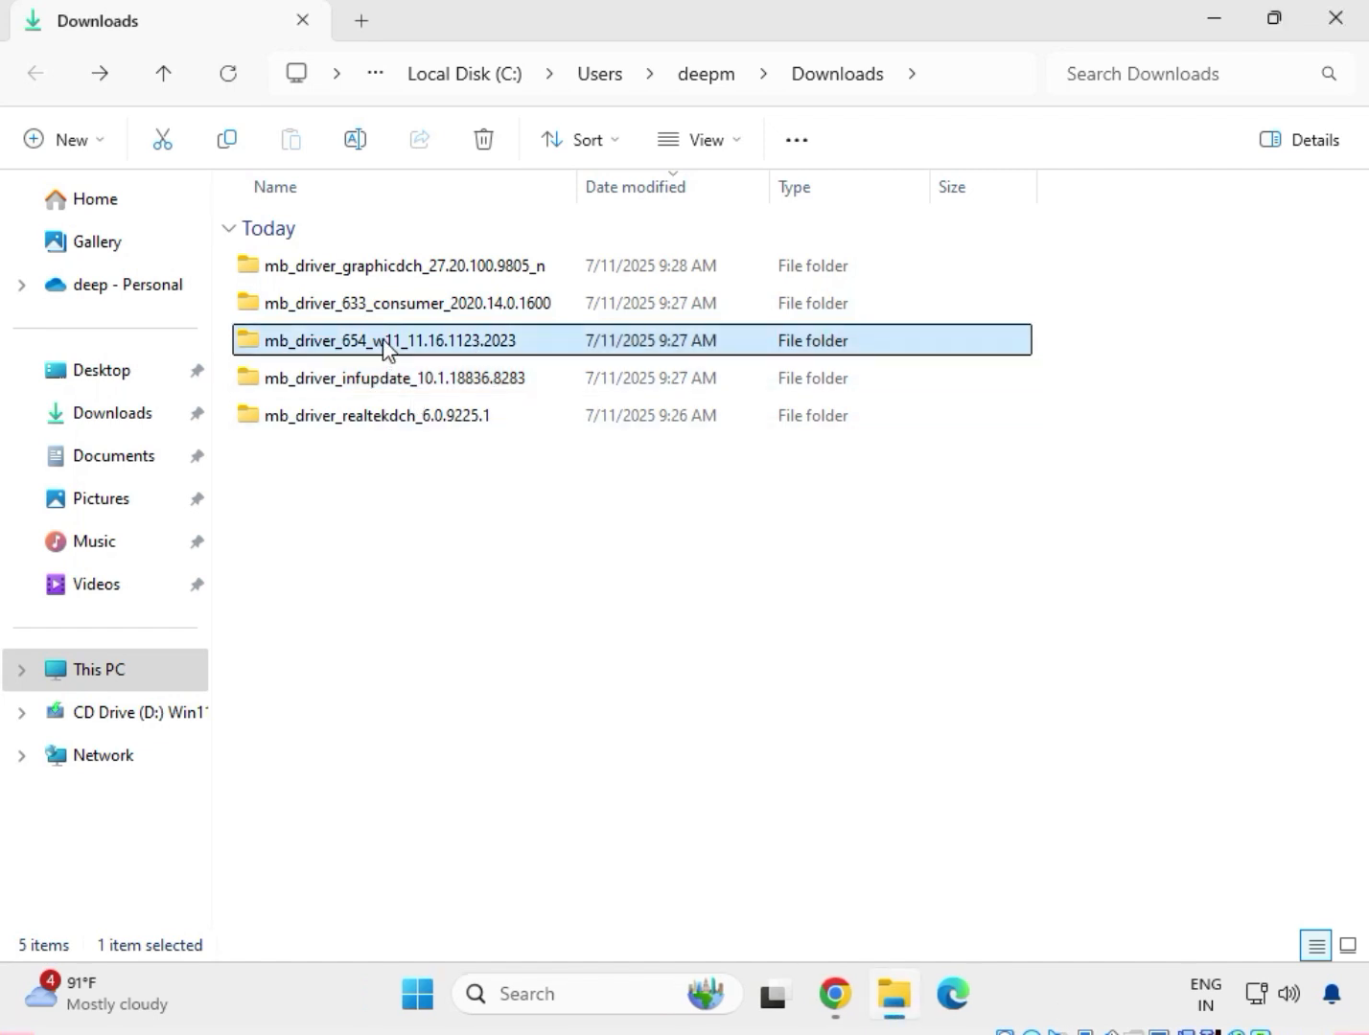
{"action": "right_click", "coordinate": [382, 338]}
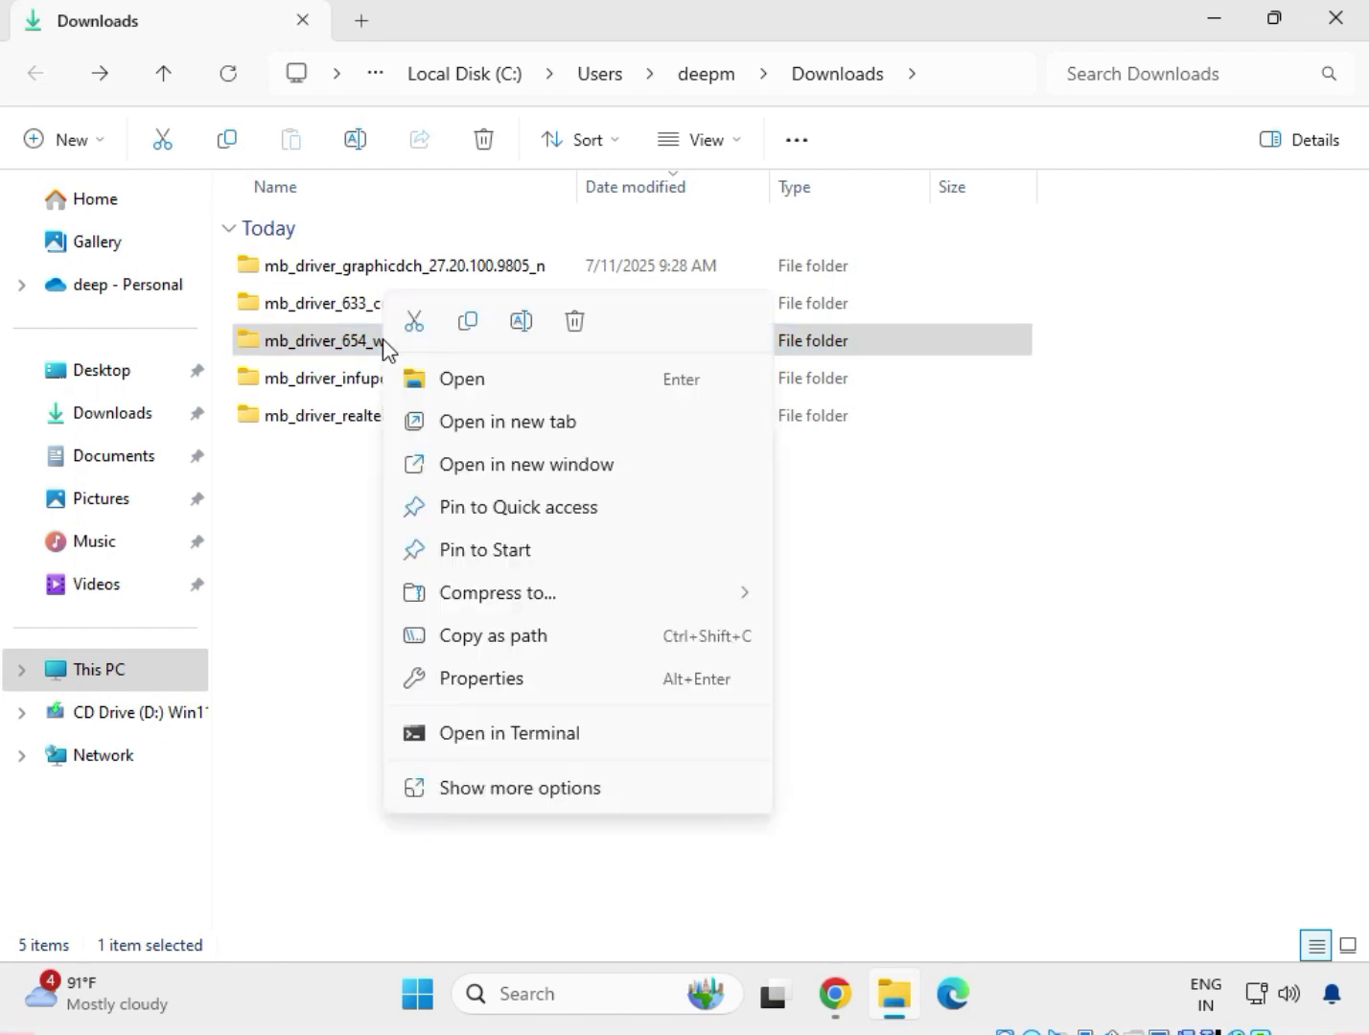
{"action": "left_click", "coordinate": [444, 383]}
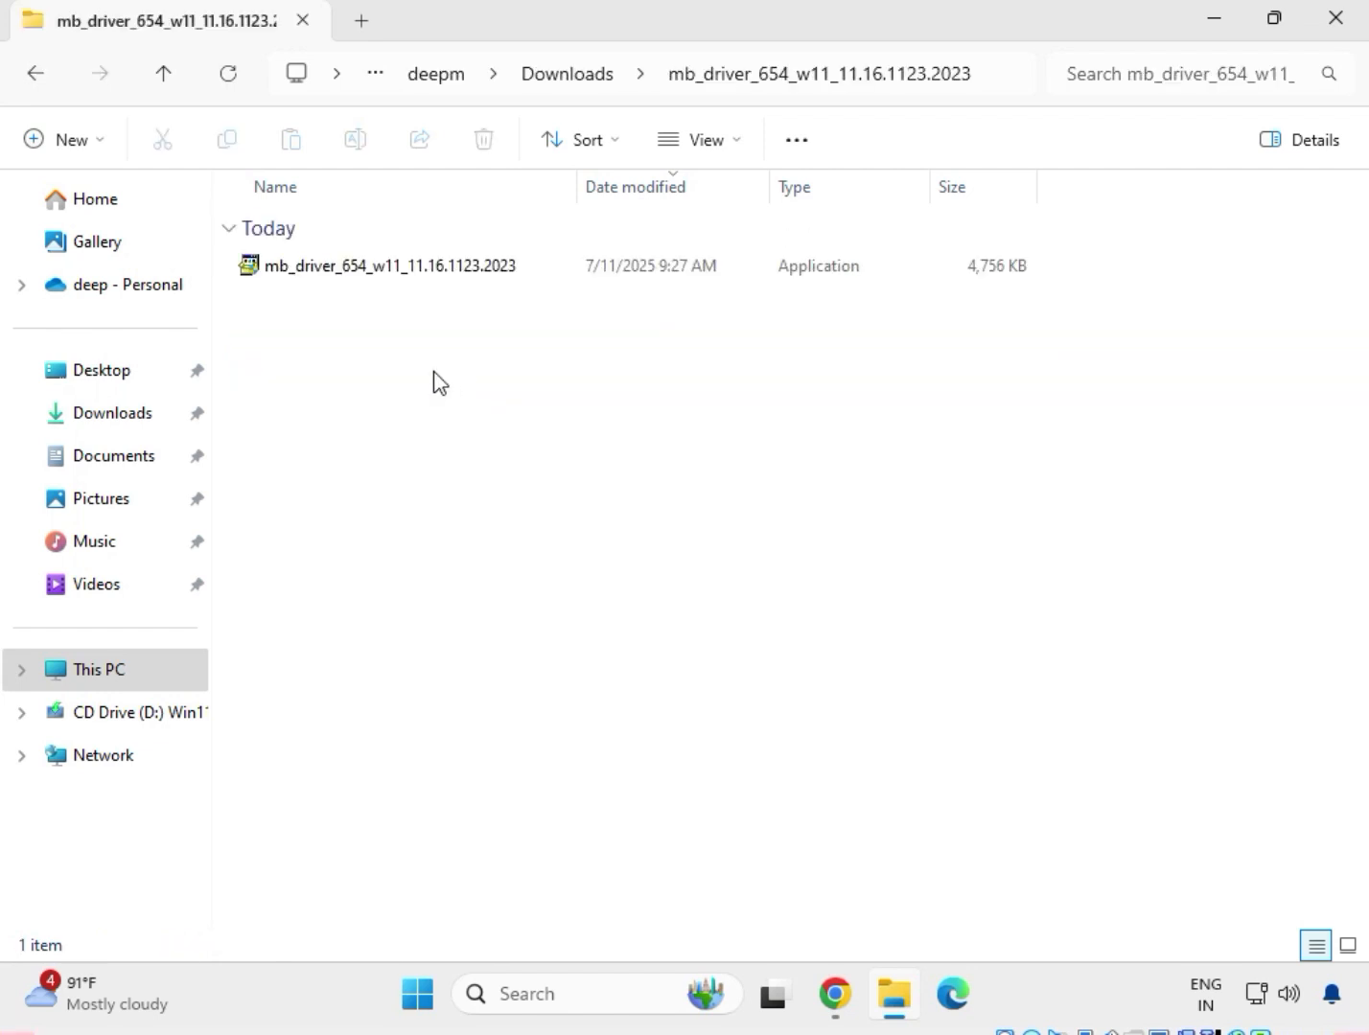
Run the mb_driver_654_w11_11.16.1123.2023 application as administrator, allow it to make changes, and let it extract its driver package.
{"action": "left_click", "coordinate": [373, 273]}
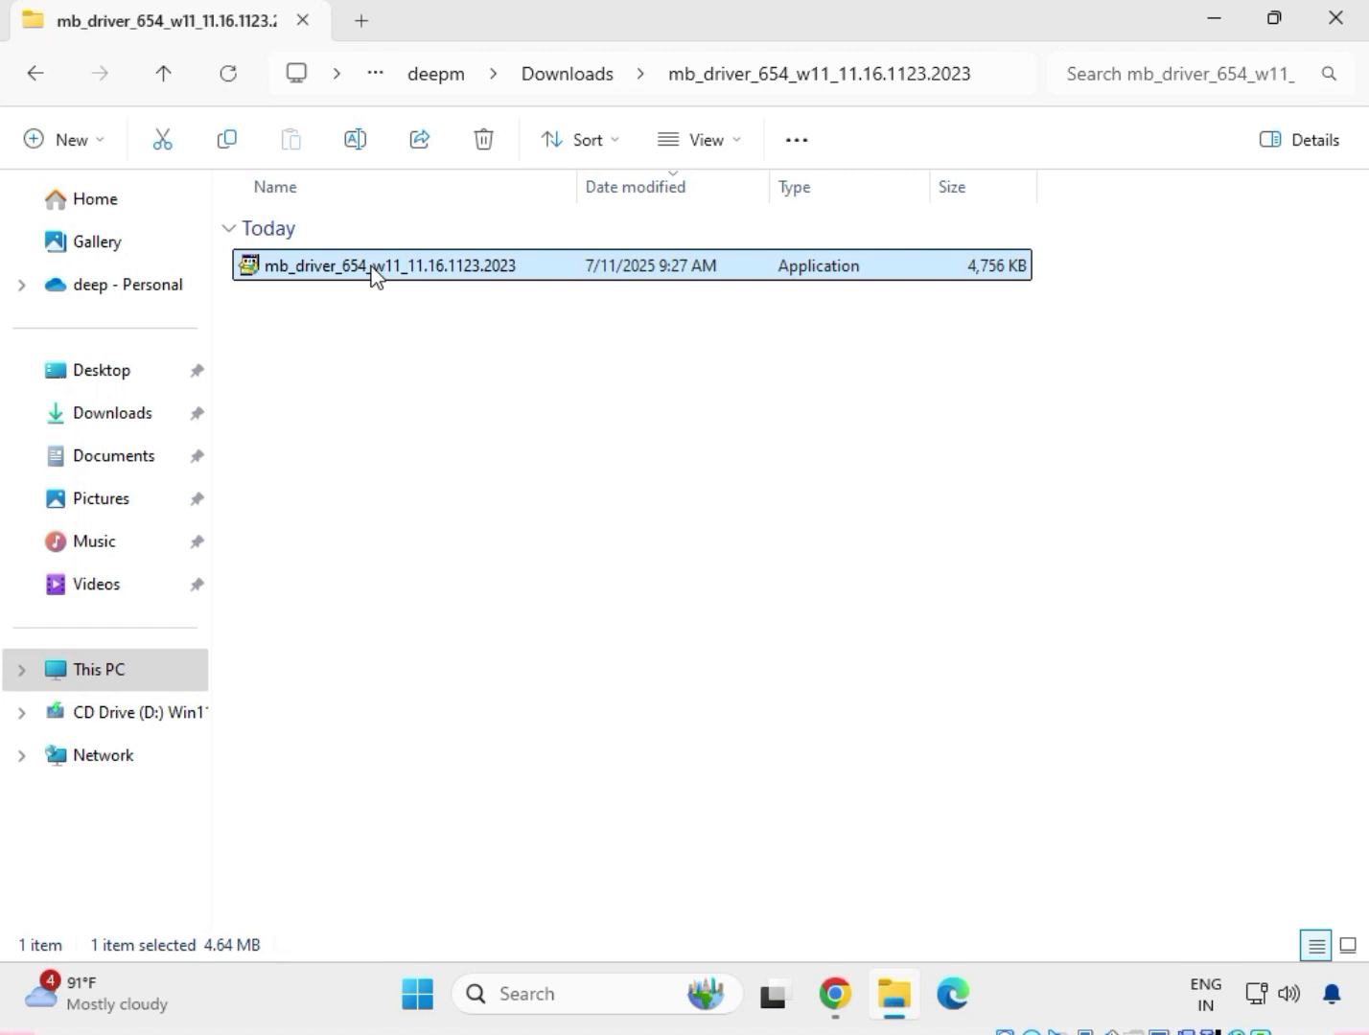
{"action": "right_click", "coordinate": [374, 273]}
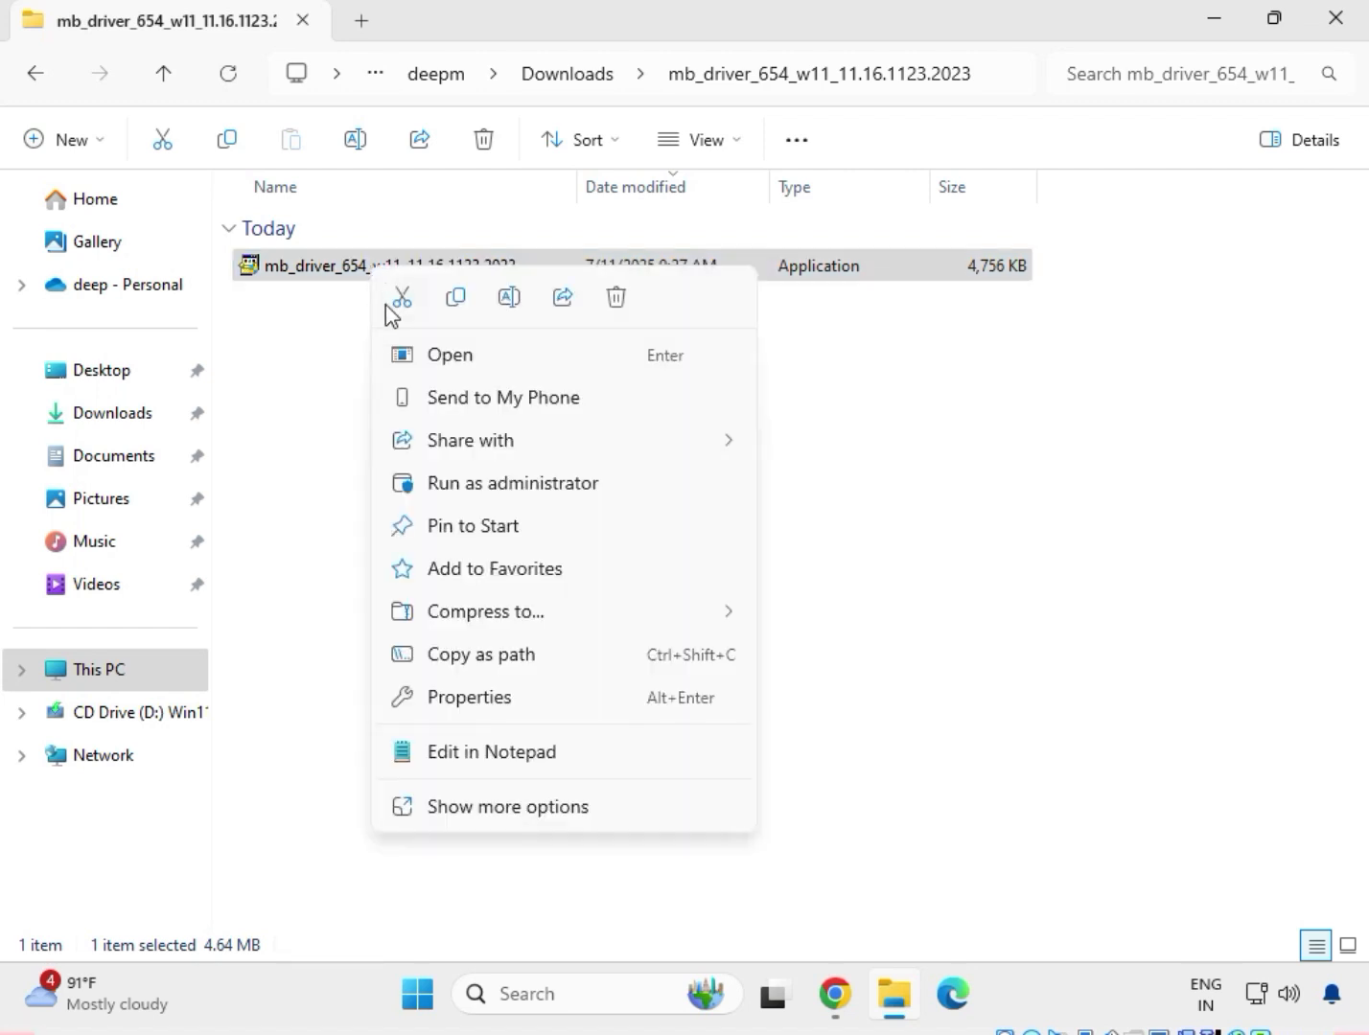
{"action": "left_click", "coordinate": [513, 808]}
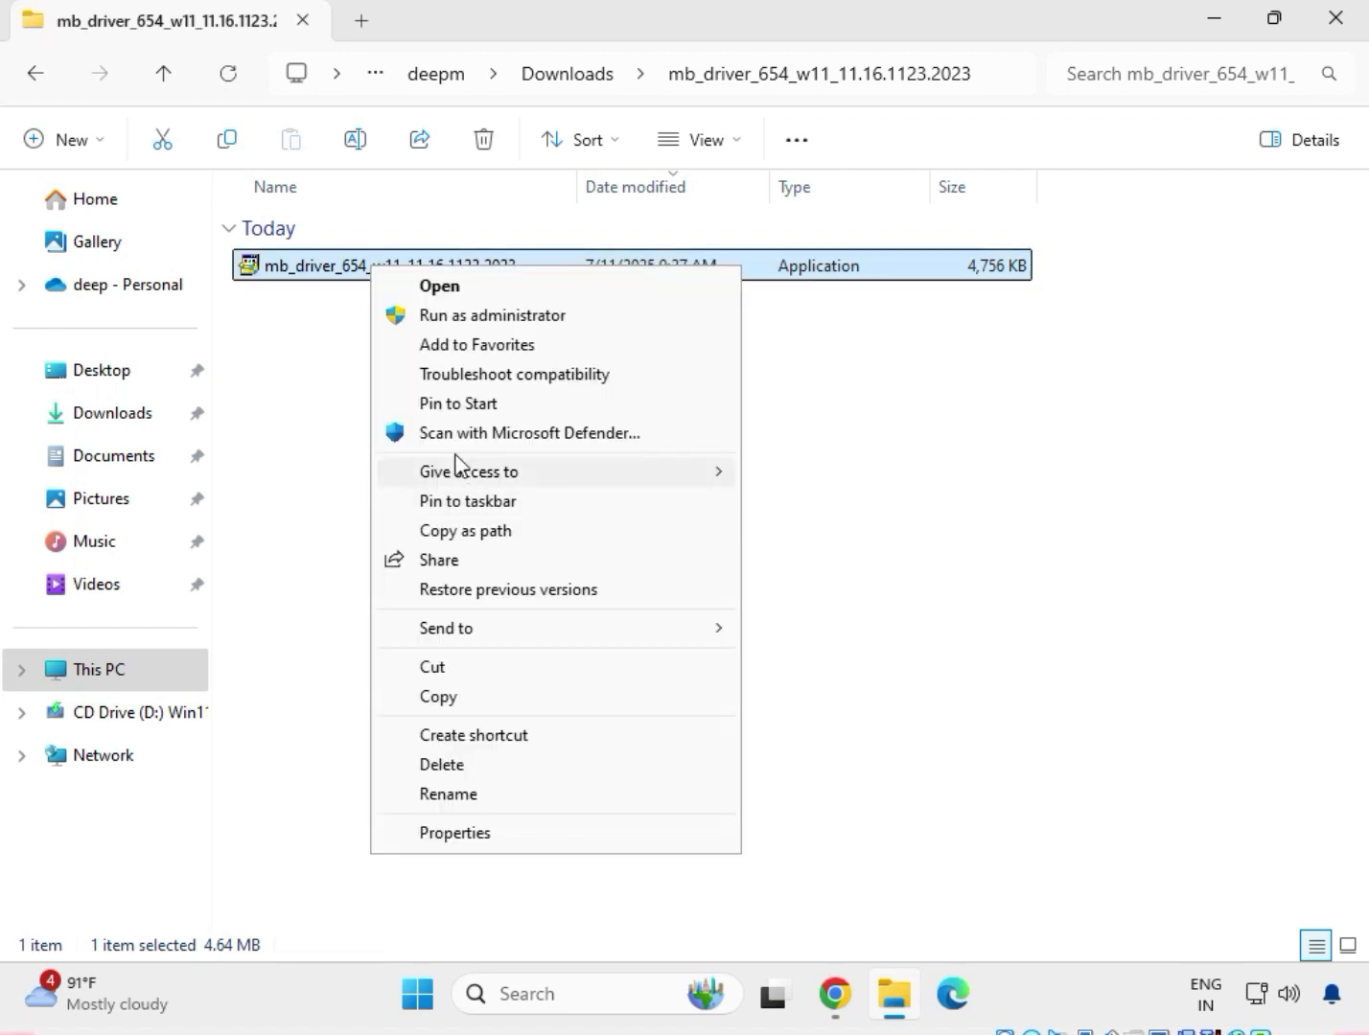
{"action": "left_click", "coordinate": [450, 317]}
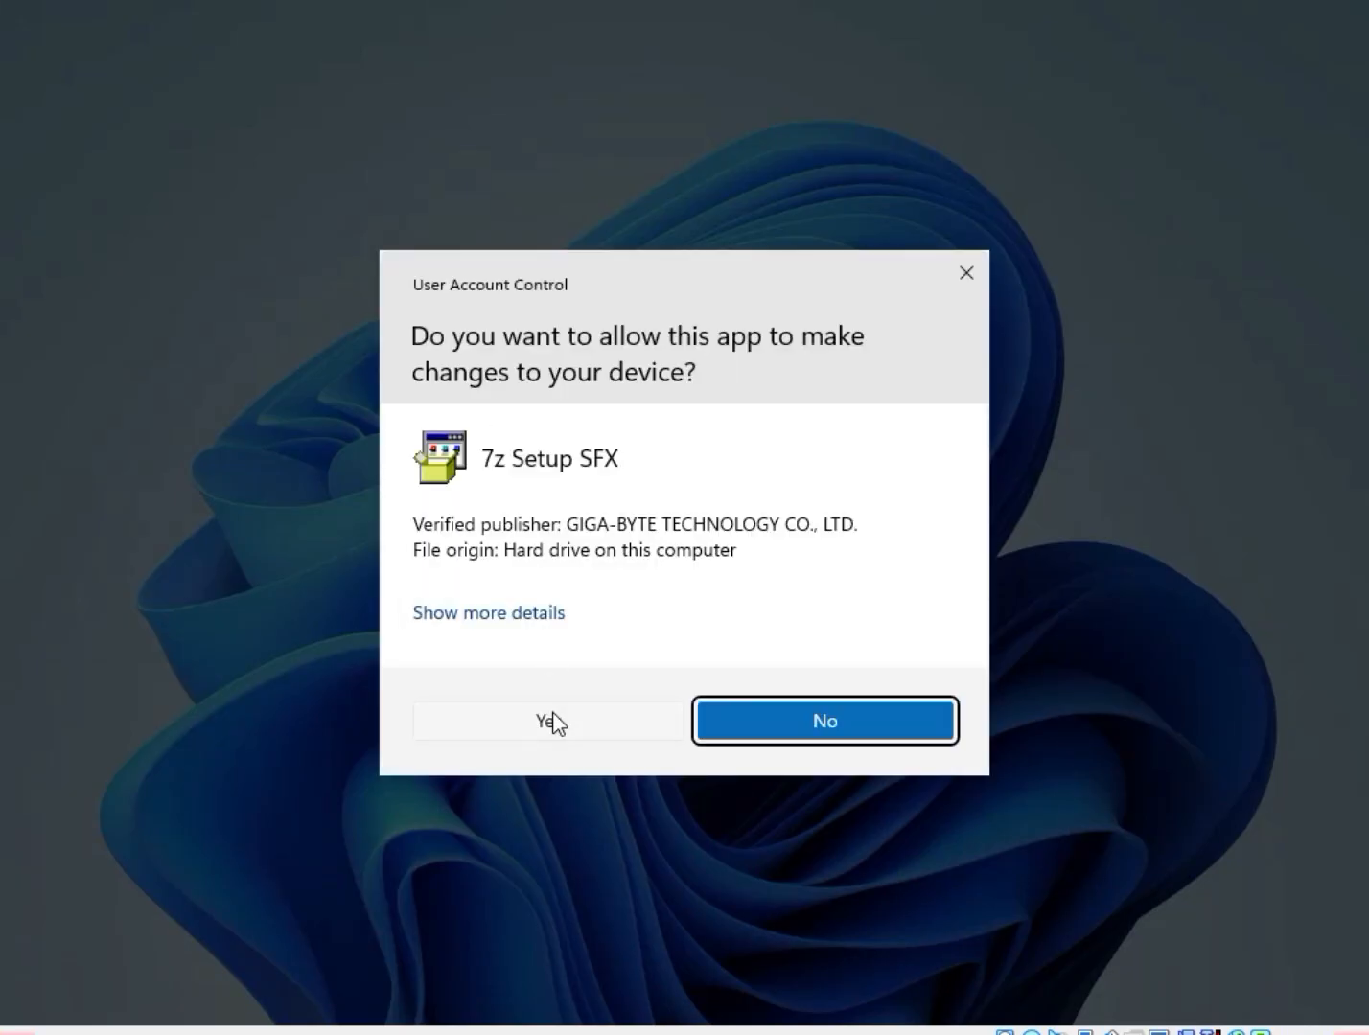
{"action": "left_click", "coordinate": [552, 722]}
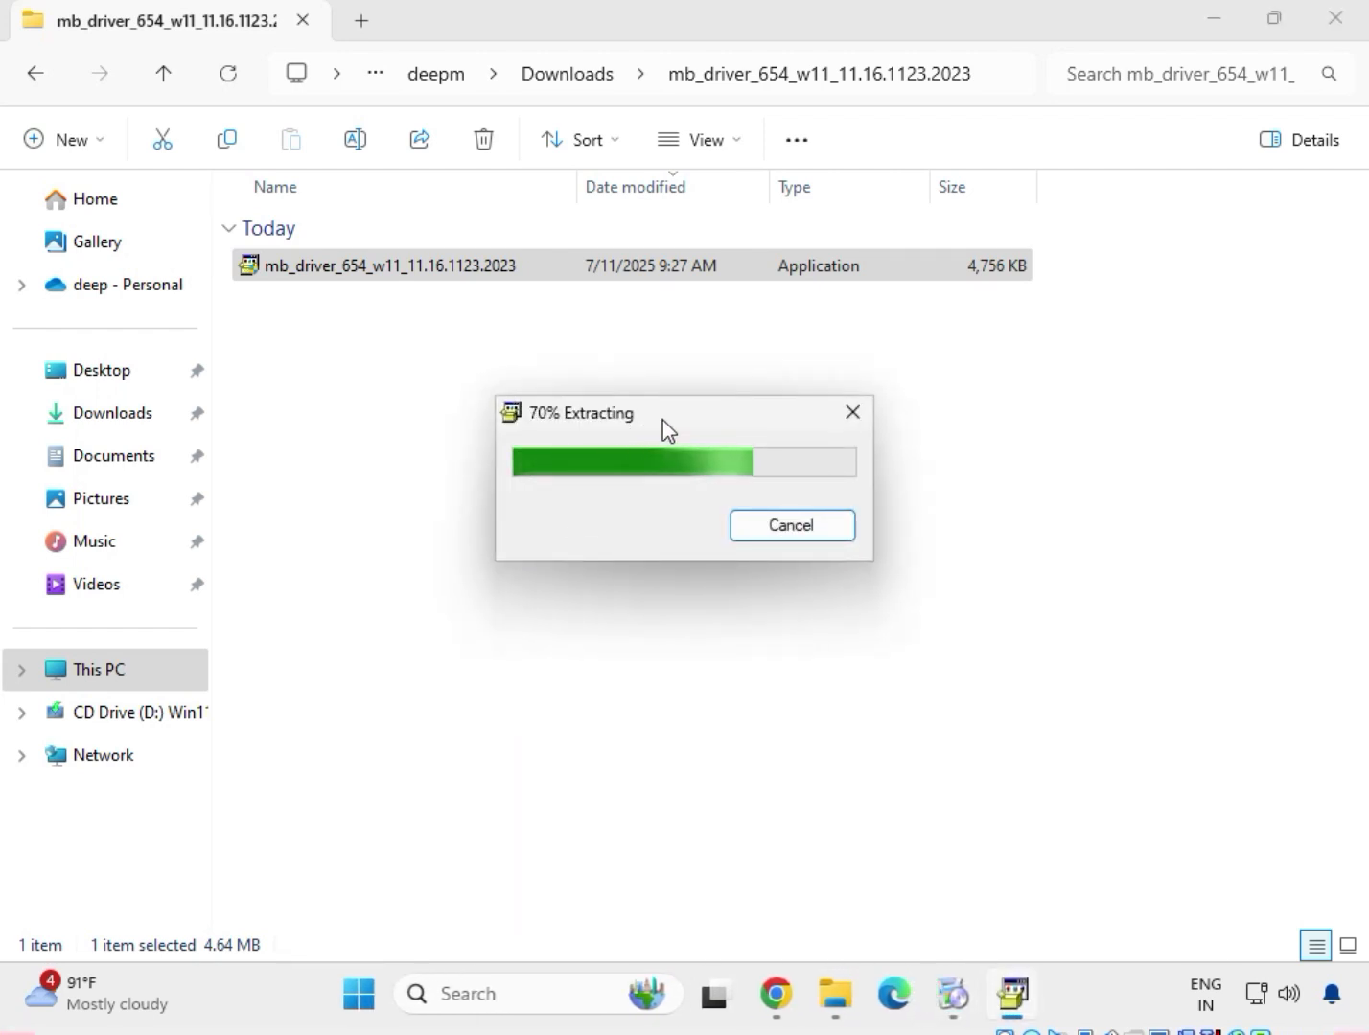
{"action": "left_click_drag", "start_coordinate": [663, 419], "coordinate": [569, 312]}
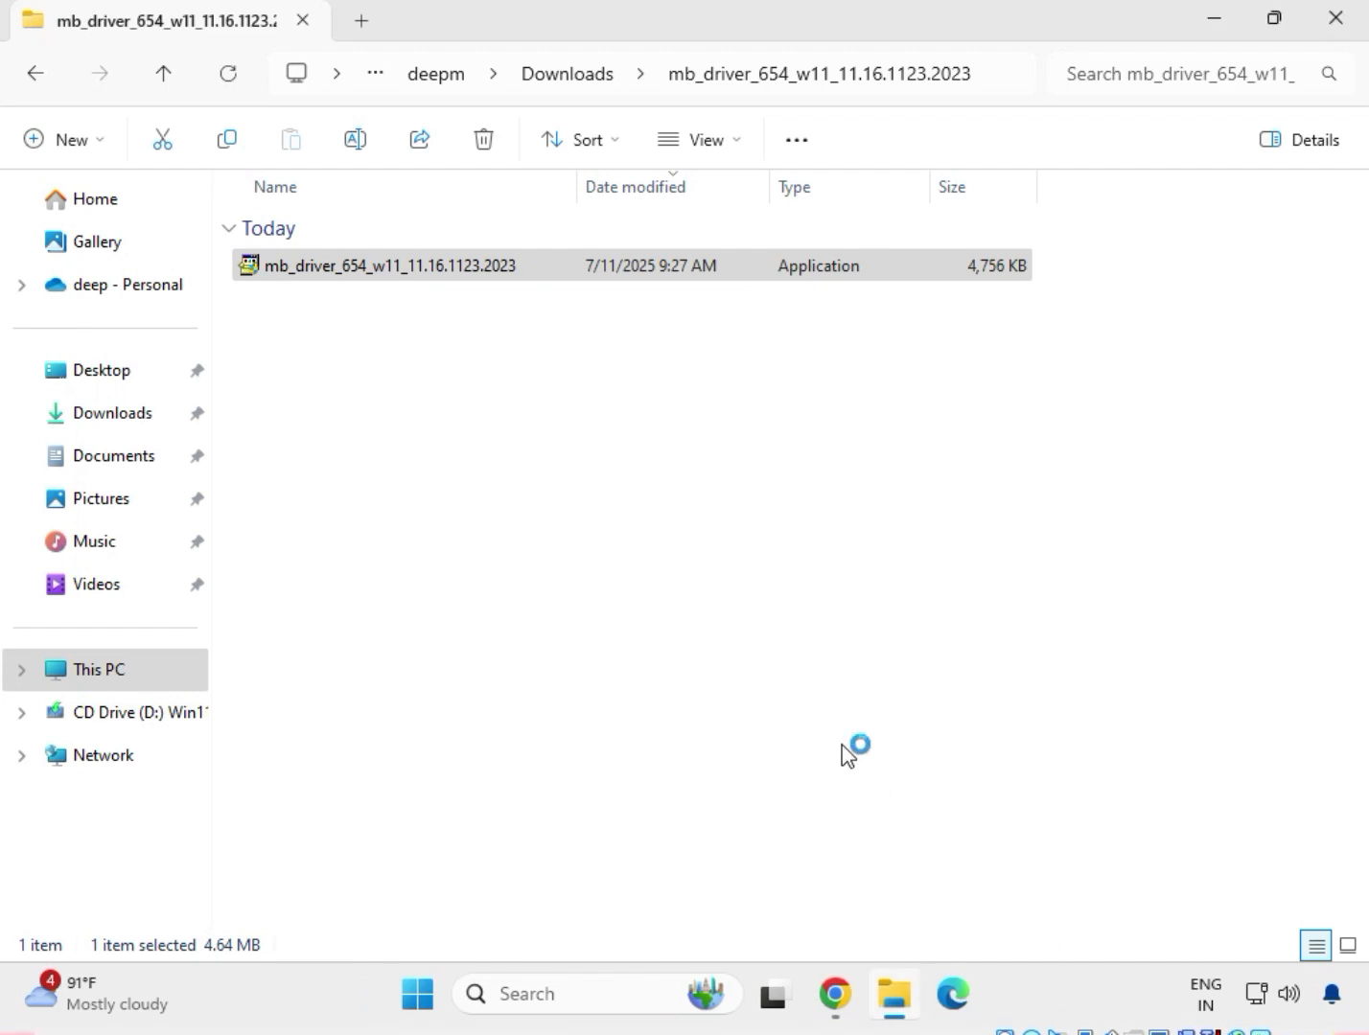
Go back to Downloads and open the mb_driver_633_consumer_2020.14.0.1600 folder.
{"action": "left_click", "coordinate": [30, 81]}
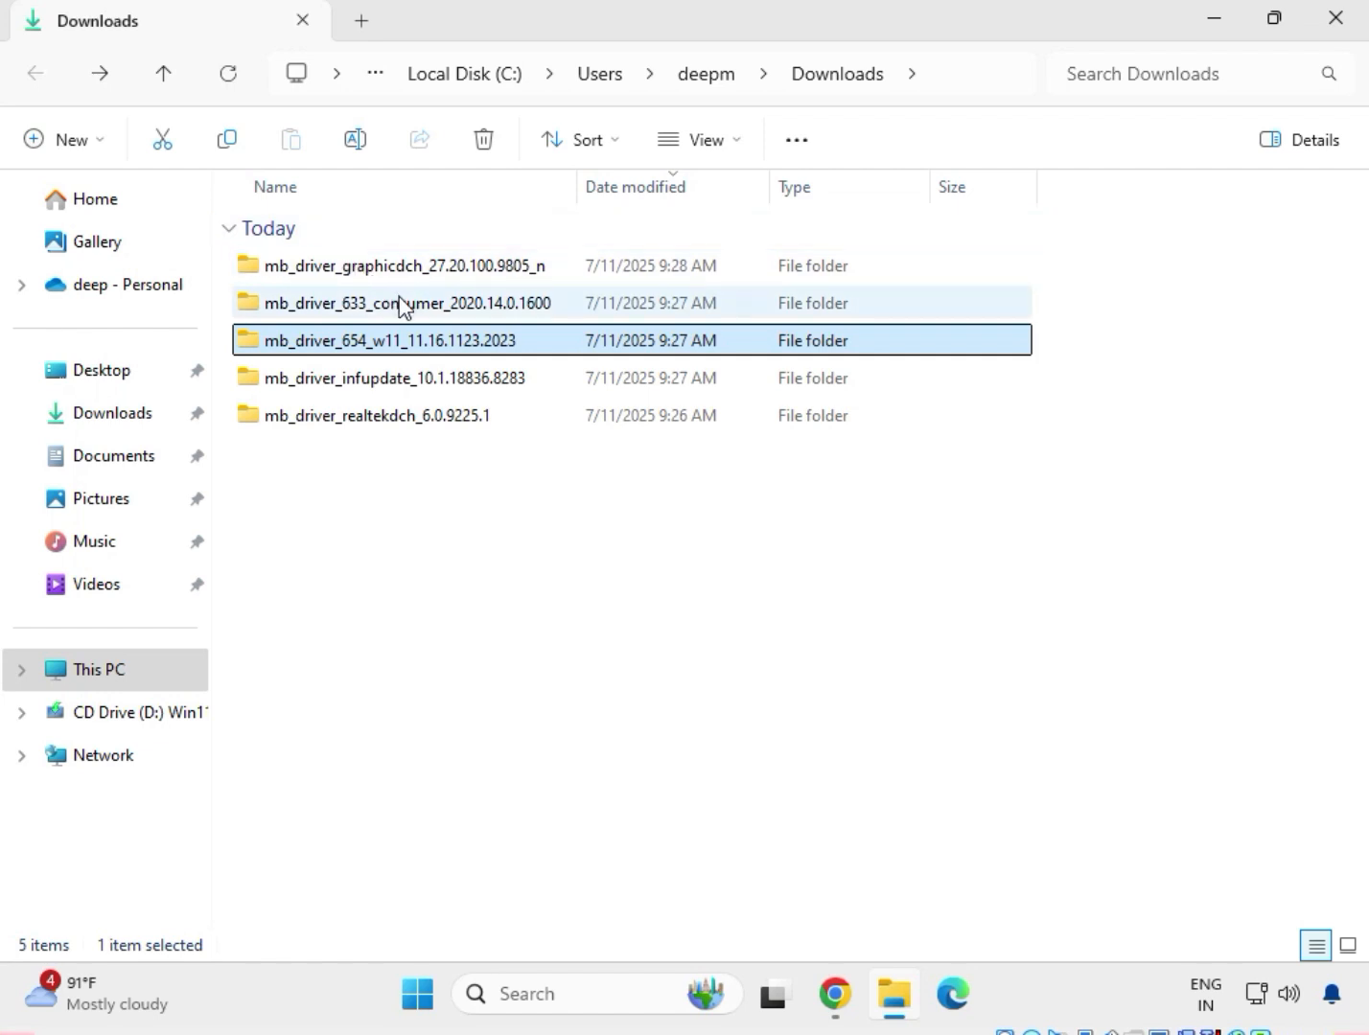
{"action": "left_click", "coordinate": [412, 308]}
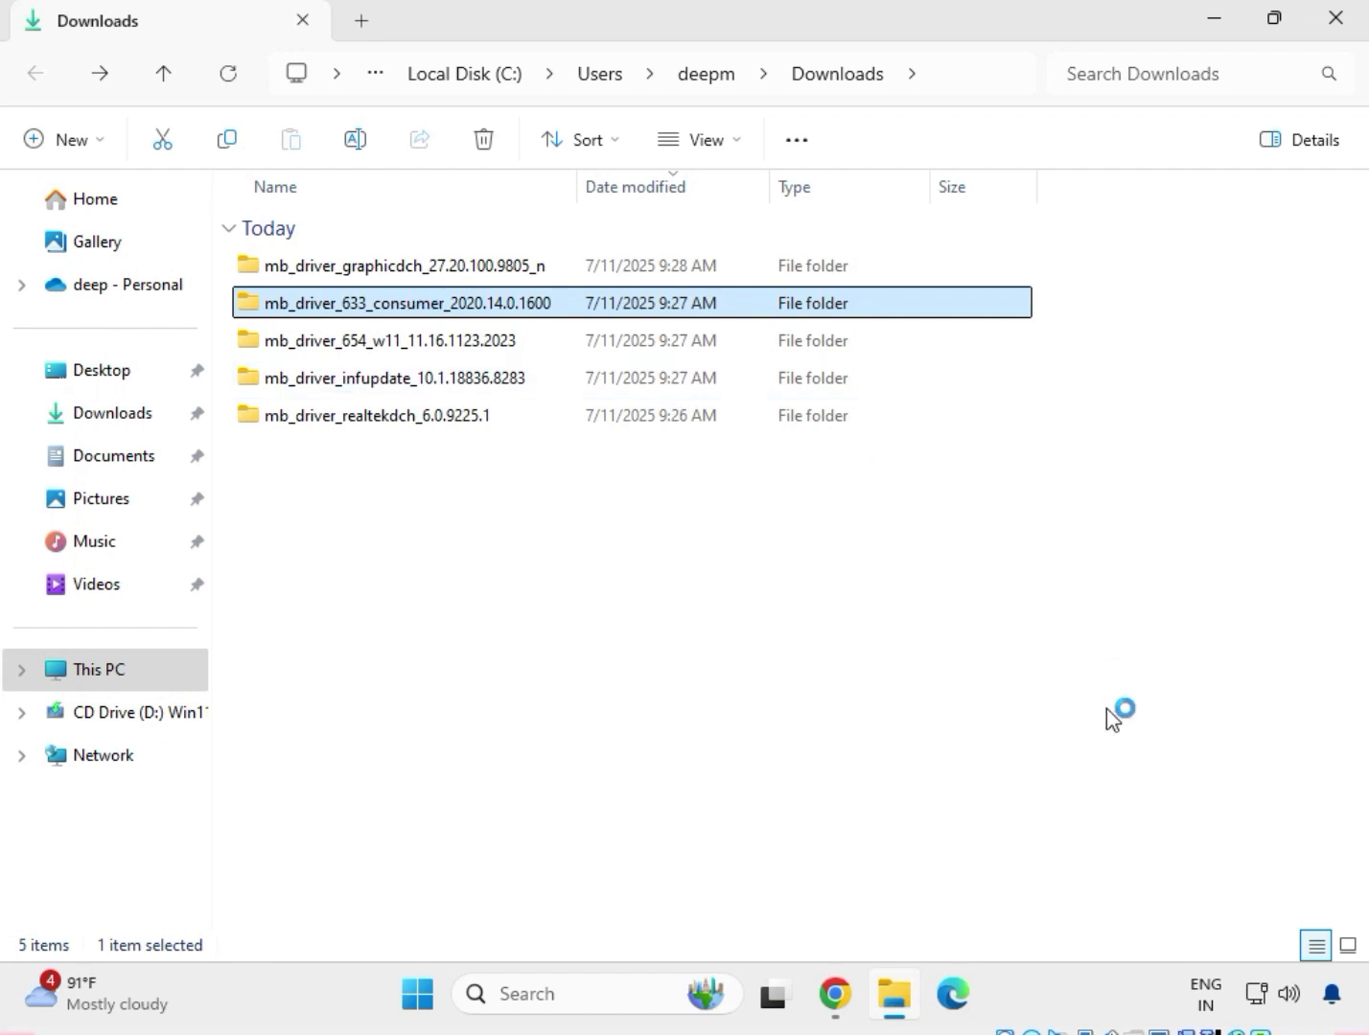
{"action": "left_click", "coordinate": [338, 308]}
{"action": "right_click", "coordinate": [341, 317]}
{"action": "left_click", "coordinate": [394, 382]}
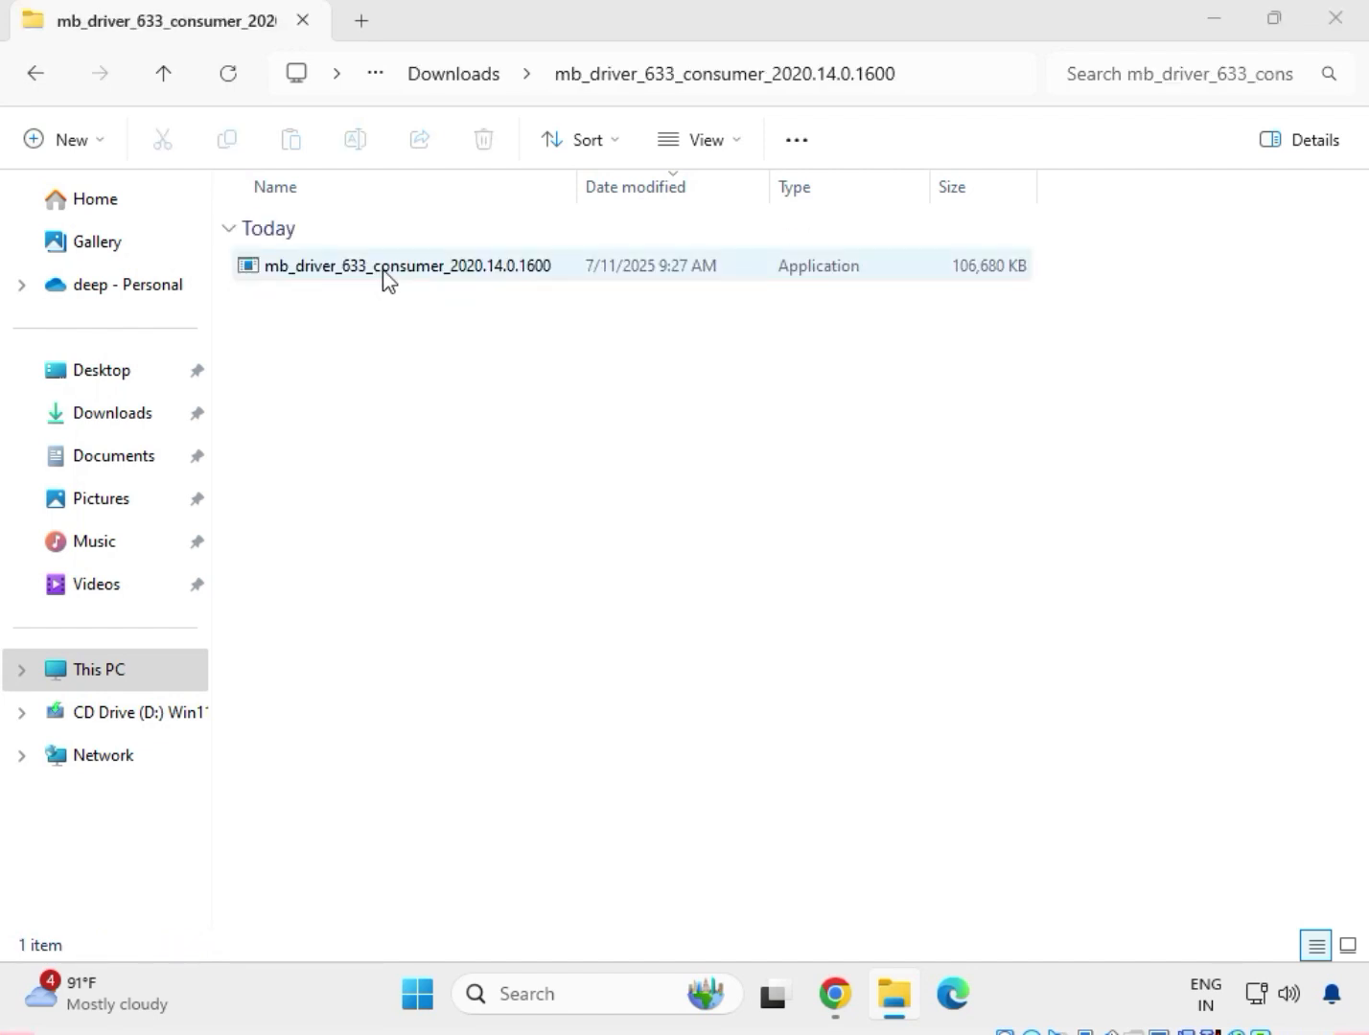
Try to install the Intel Management Engine Components by running mb_driver_633_consumer_2020.14.0.1600 as administrator, close the setup, and return to Downloads.
{"action": "left_click", "coordinate": [386, 279]}
{"action": "right_click", "coordinate": [384, 273]}
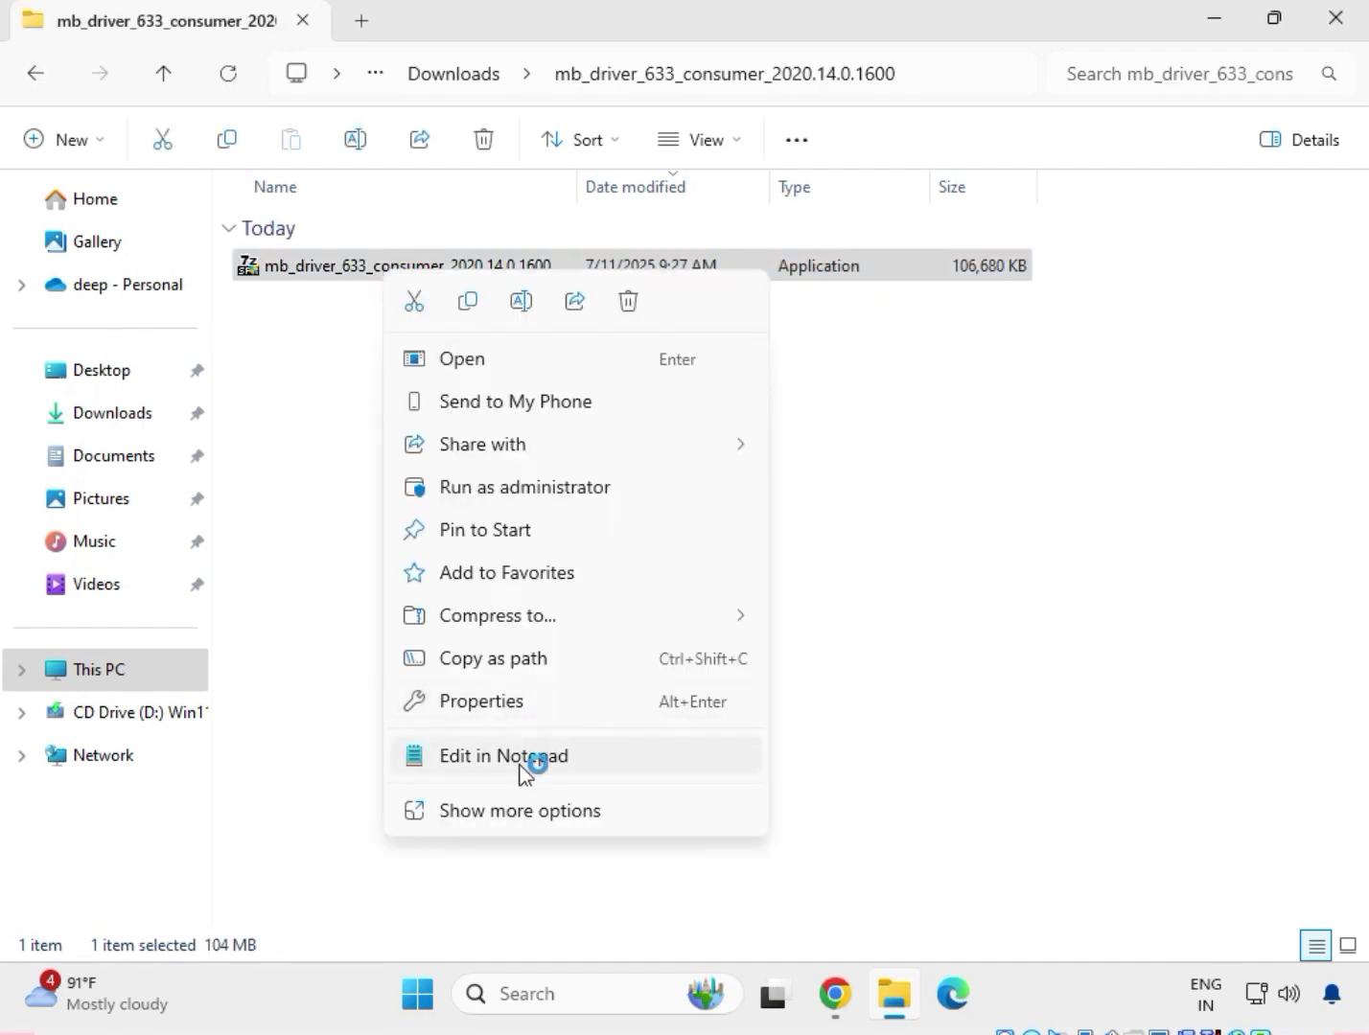
{"action": "left_click", "coordinate": [523, 811]}
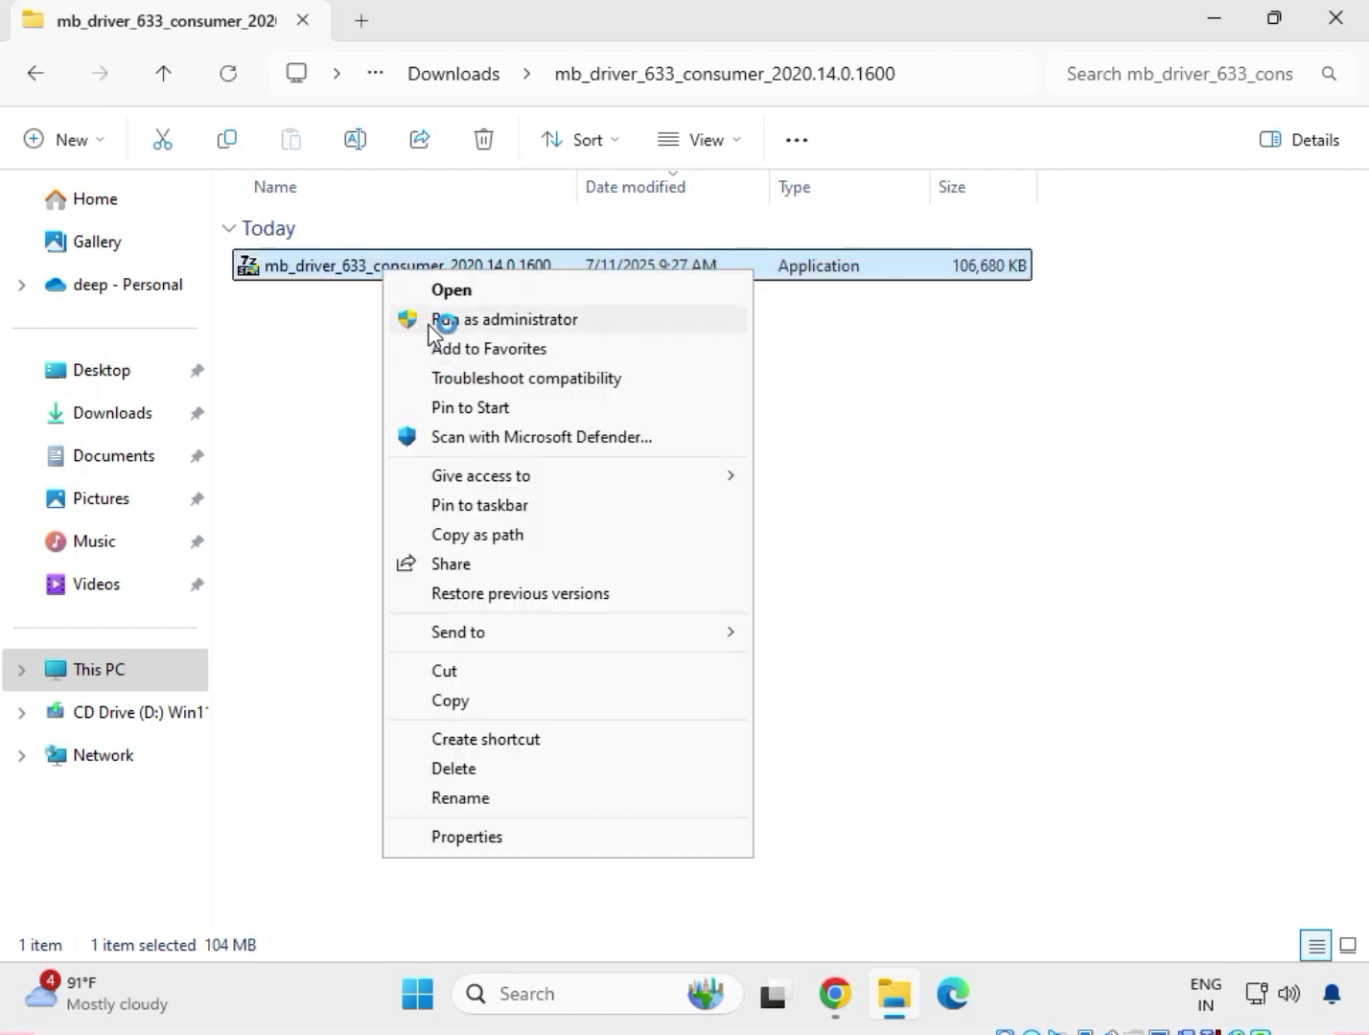
{"action": "left_click", "coordinate": [431, 318]}
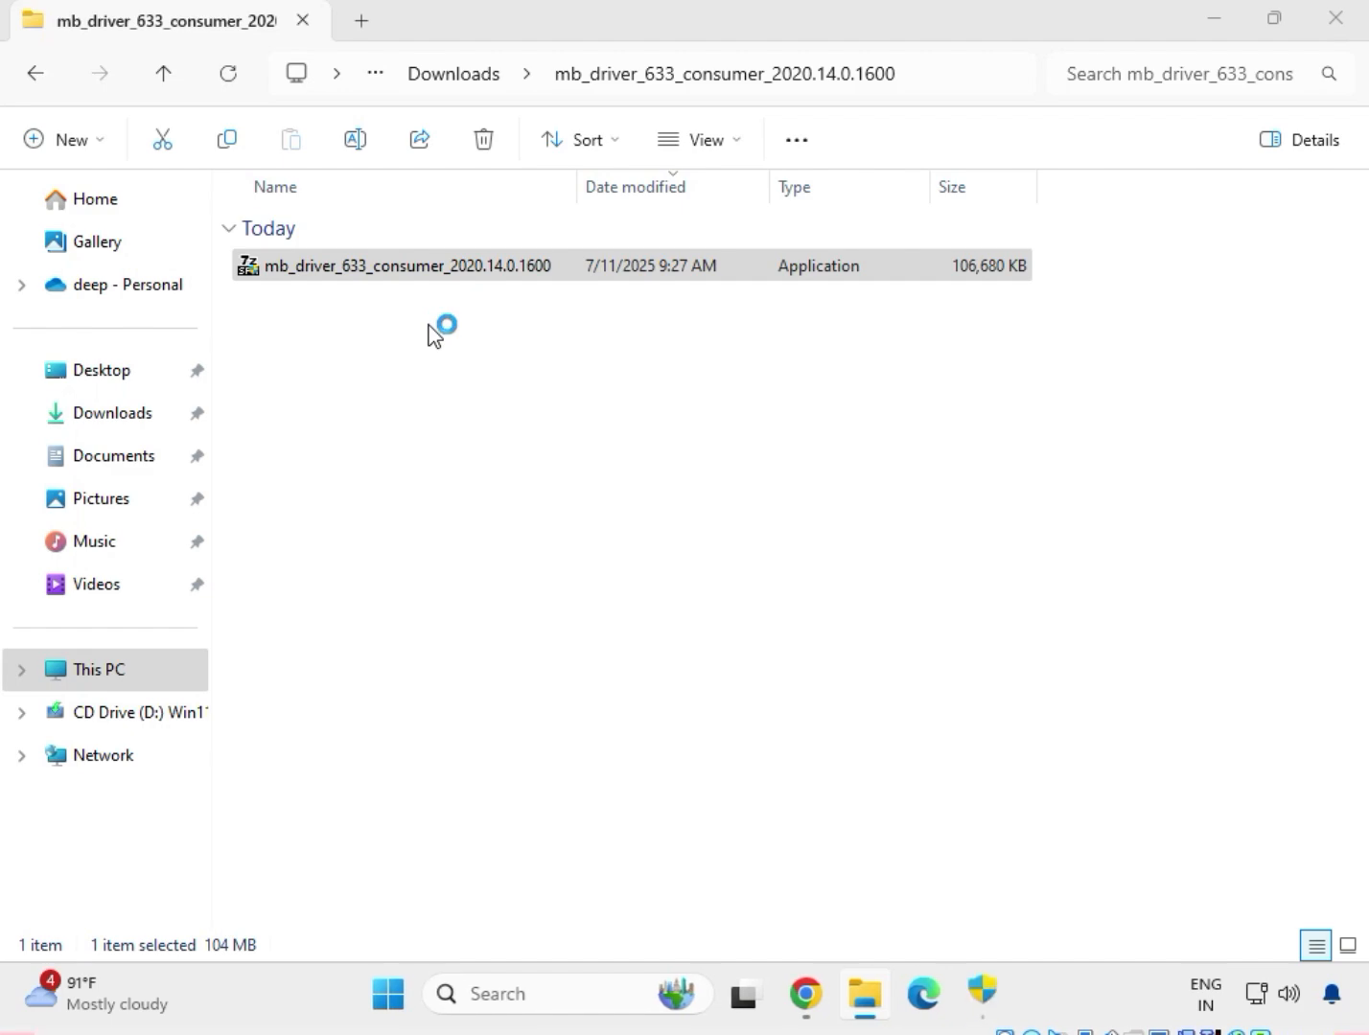
{"action": "left_click", "coordinate": [997, 1007]}
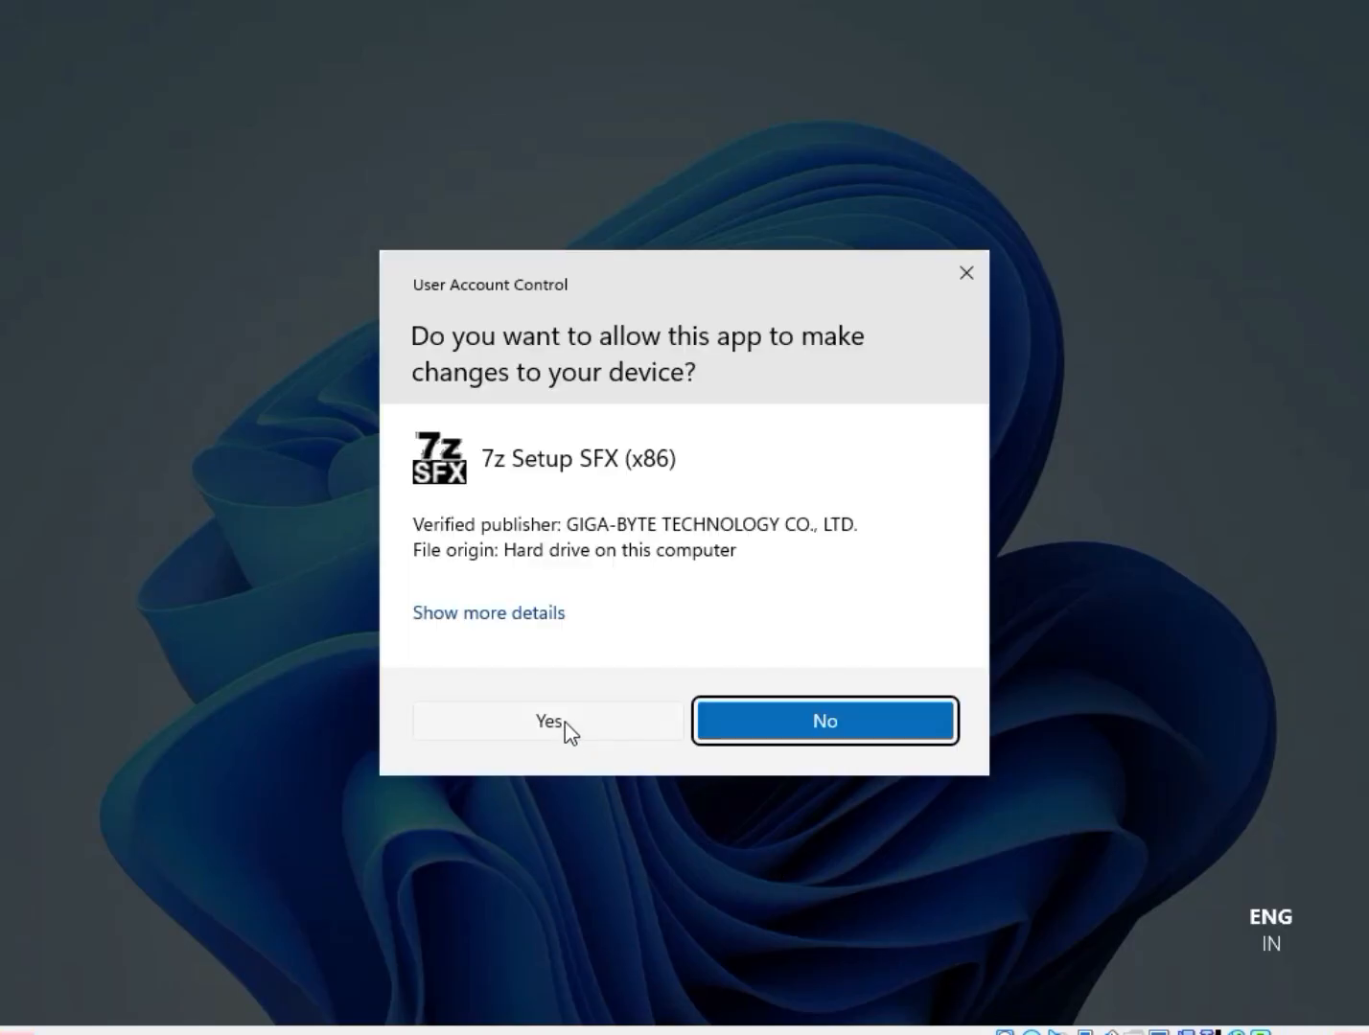
{"action": "left_click", "coordinate": [565, 722]}
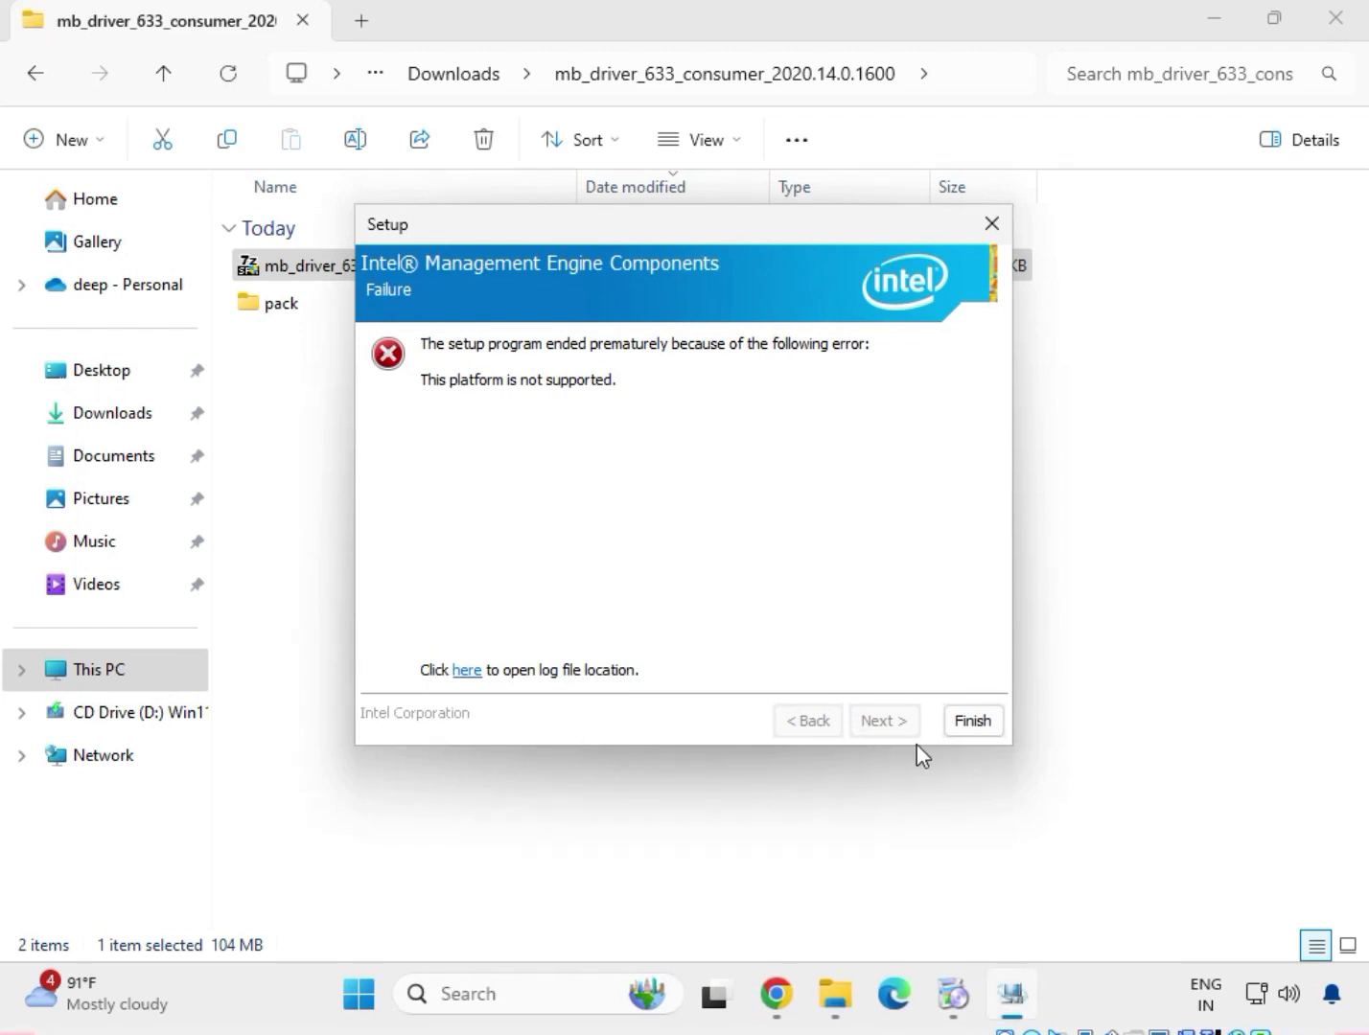
{"action": "left_click", "coordinate": [972, 721]}
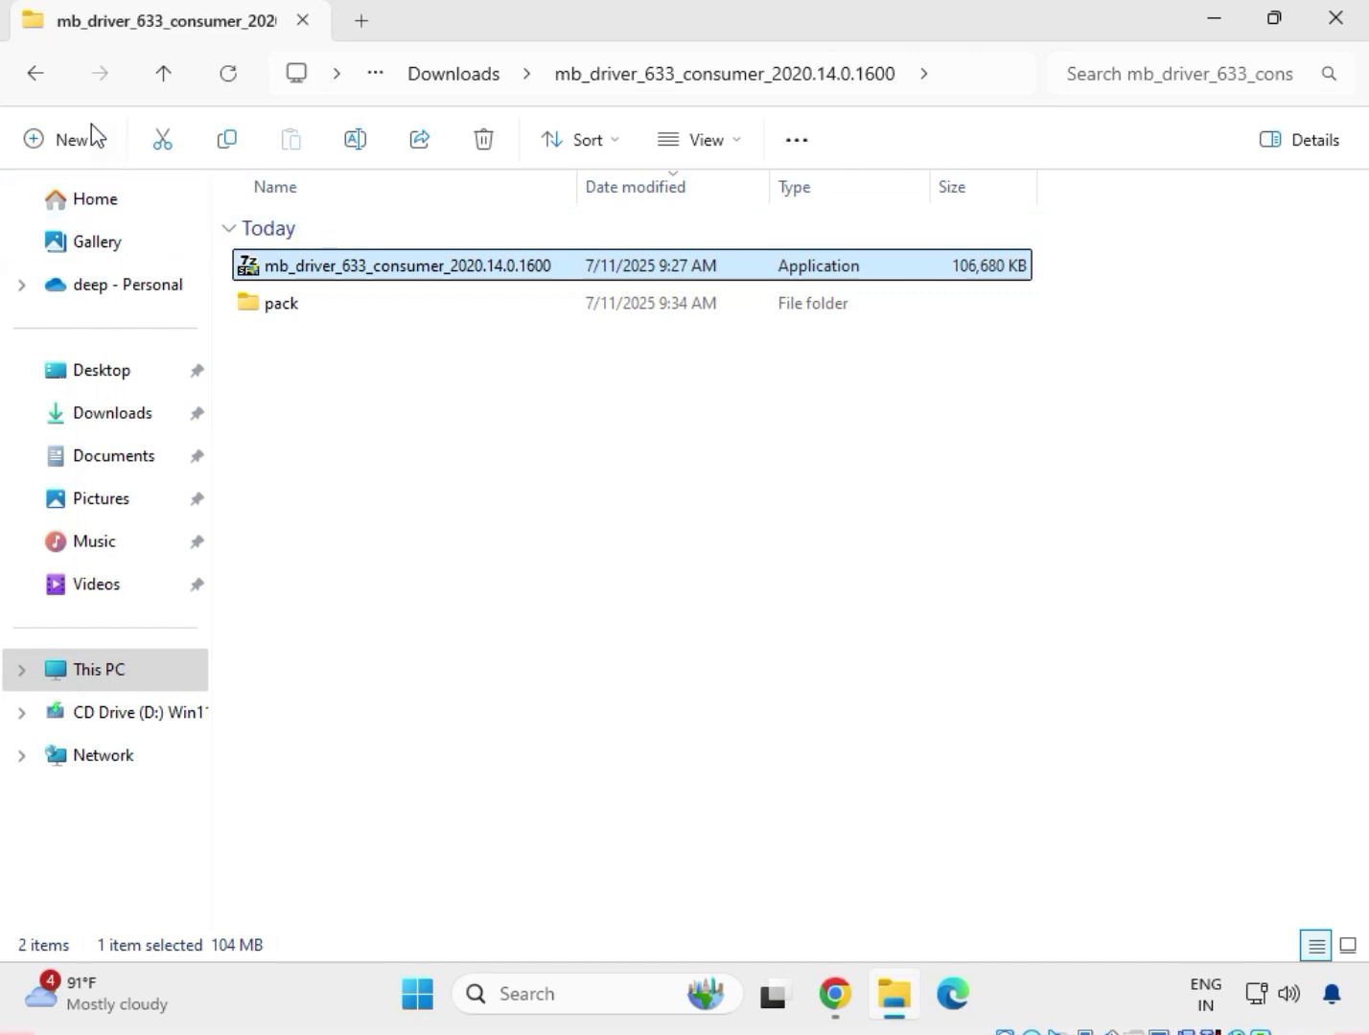
{"action": "left_click", "coordinate": [37, 84]}
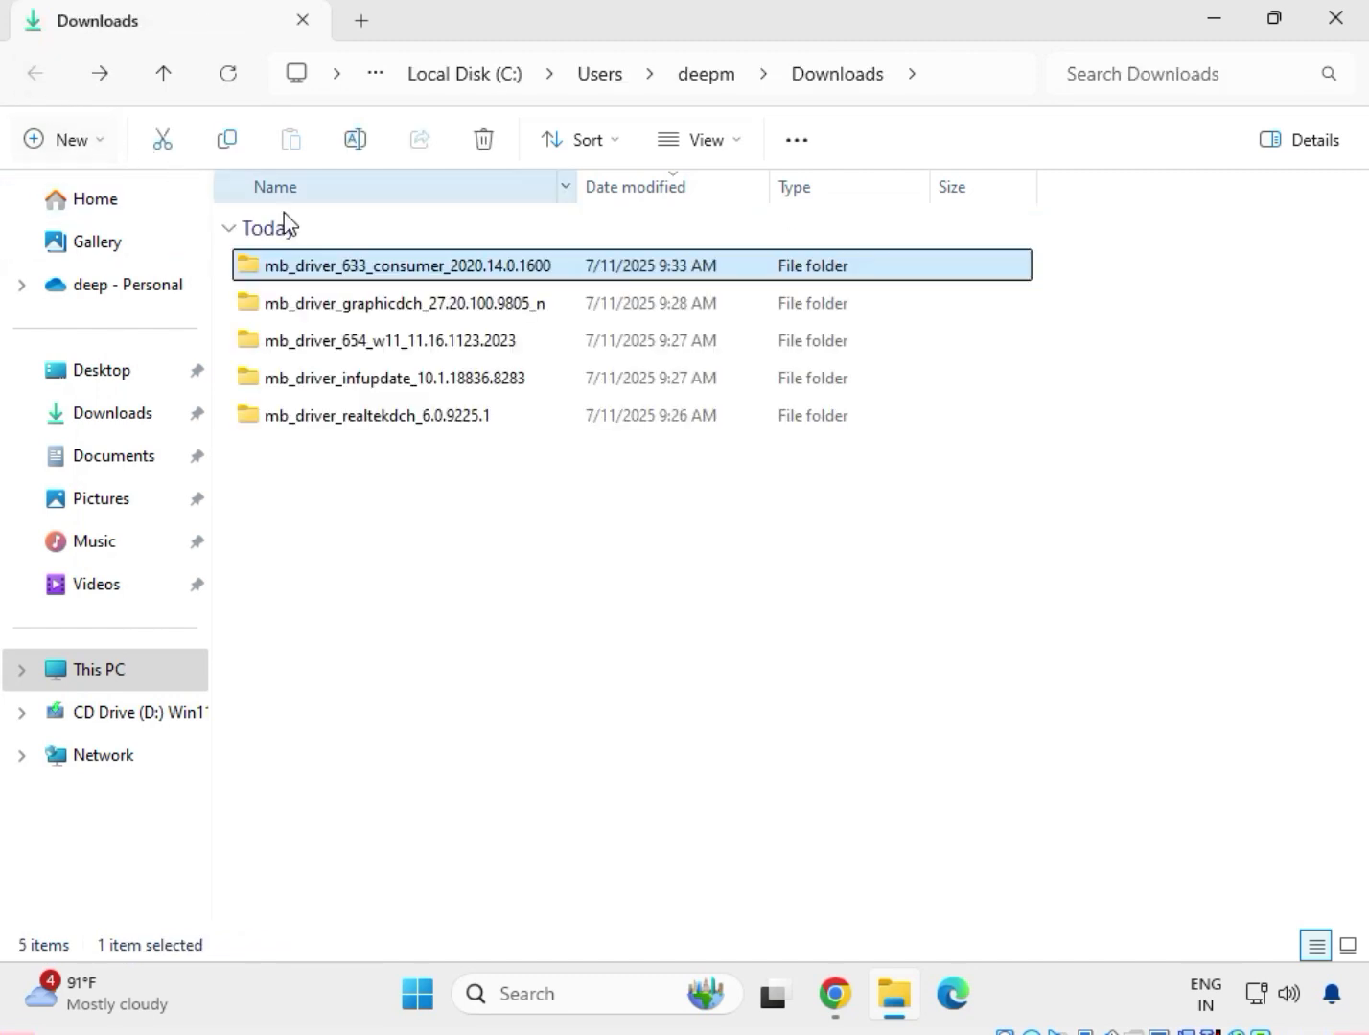